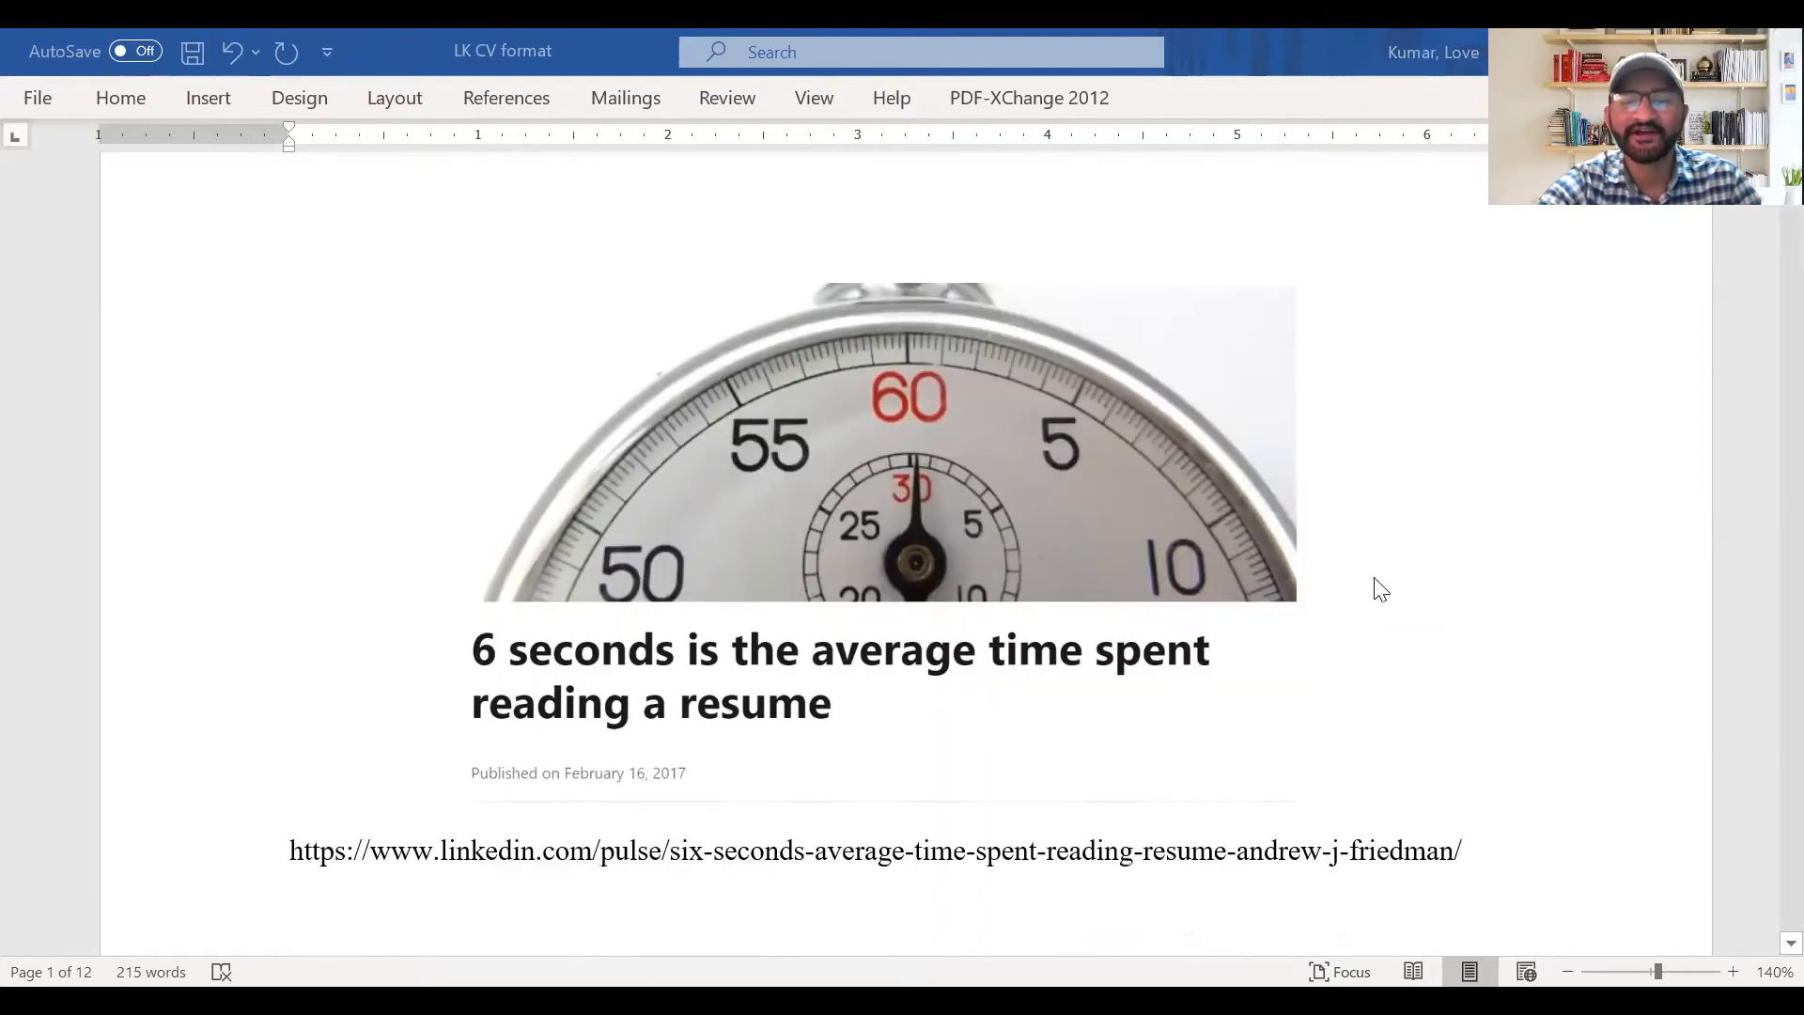
# Read the articles on how long recruiters look at resumes and the "Don't Write" list of details to leave out of a CV
pyautogui.scroll(-3, 1381, 631)
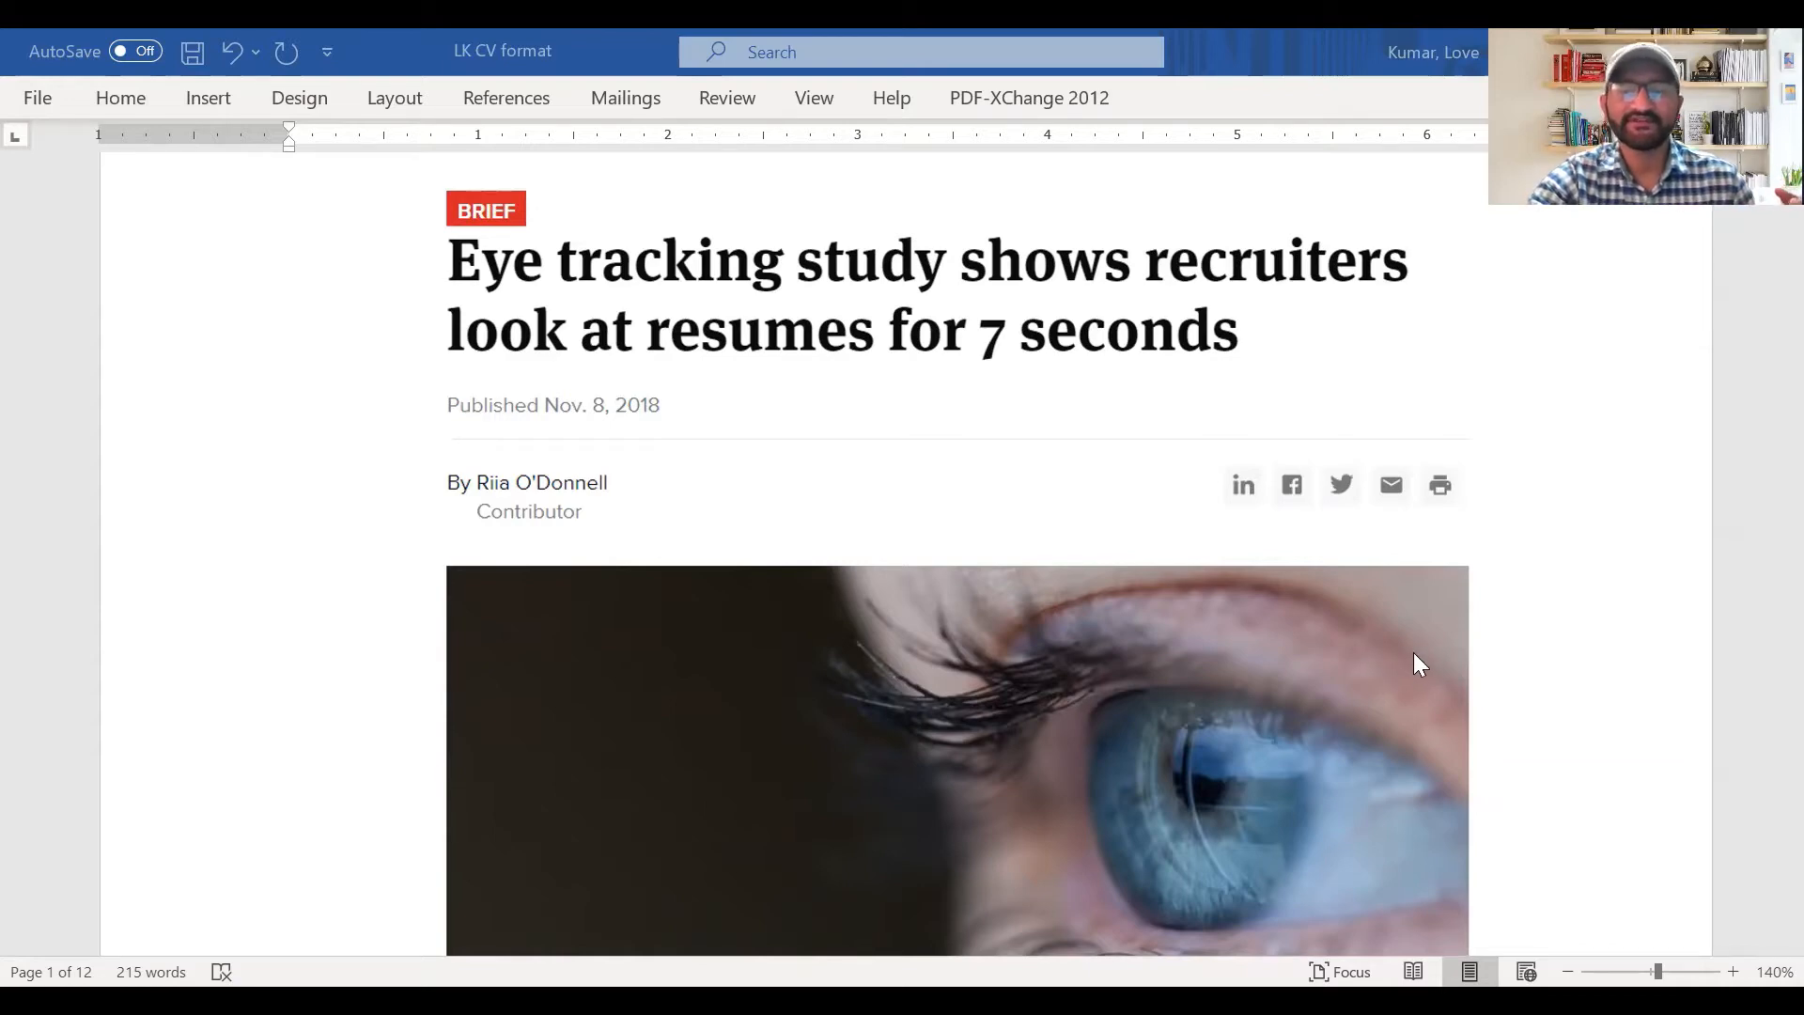
pyautogui.scroll(-12, 1415, 650)
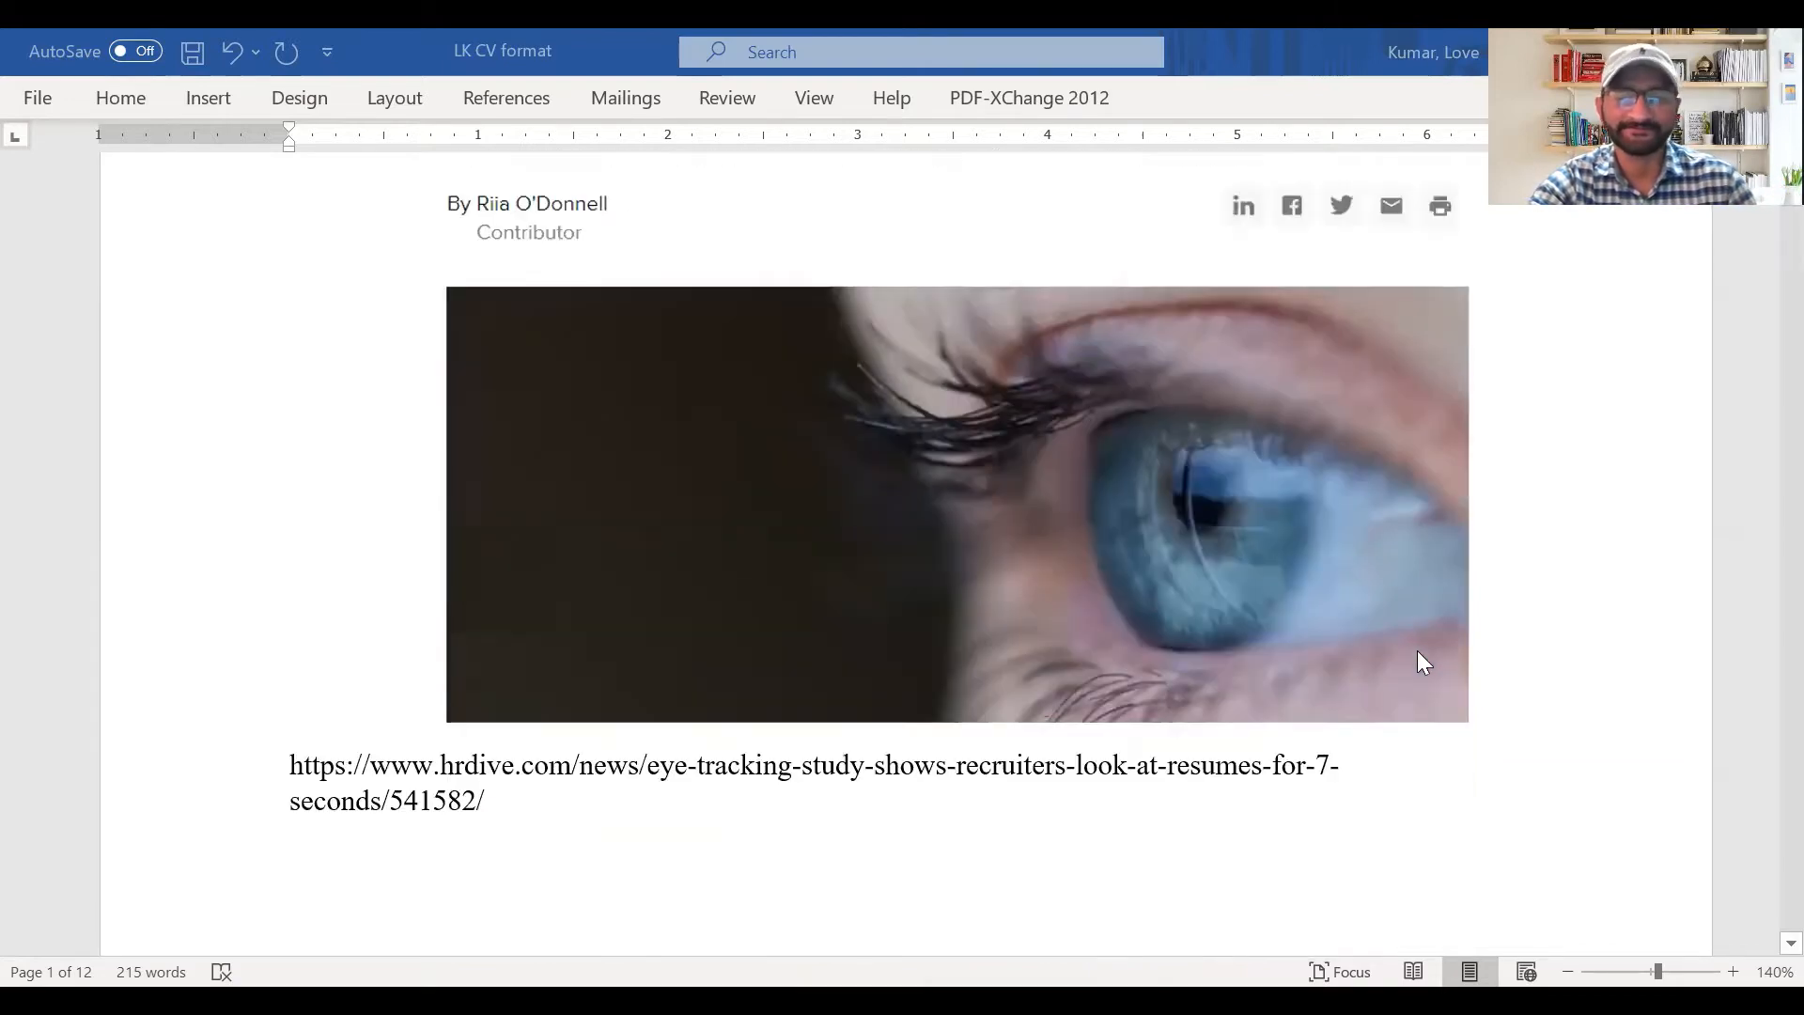
pyautogui.scroll(-1, 1420, 628)
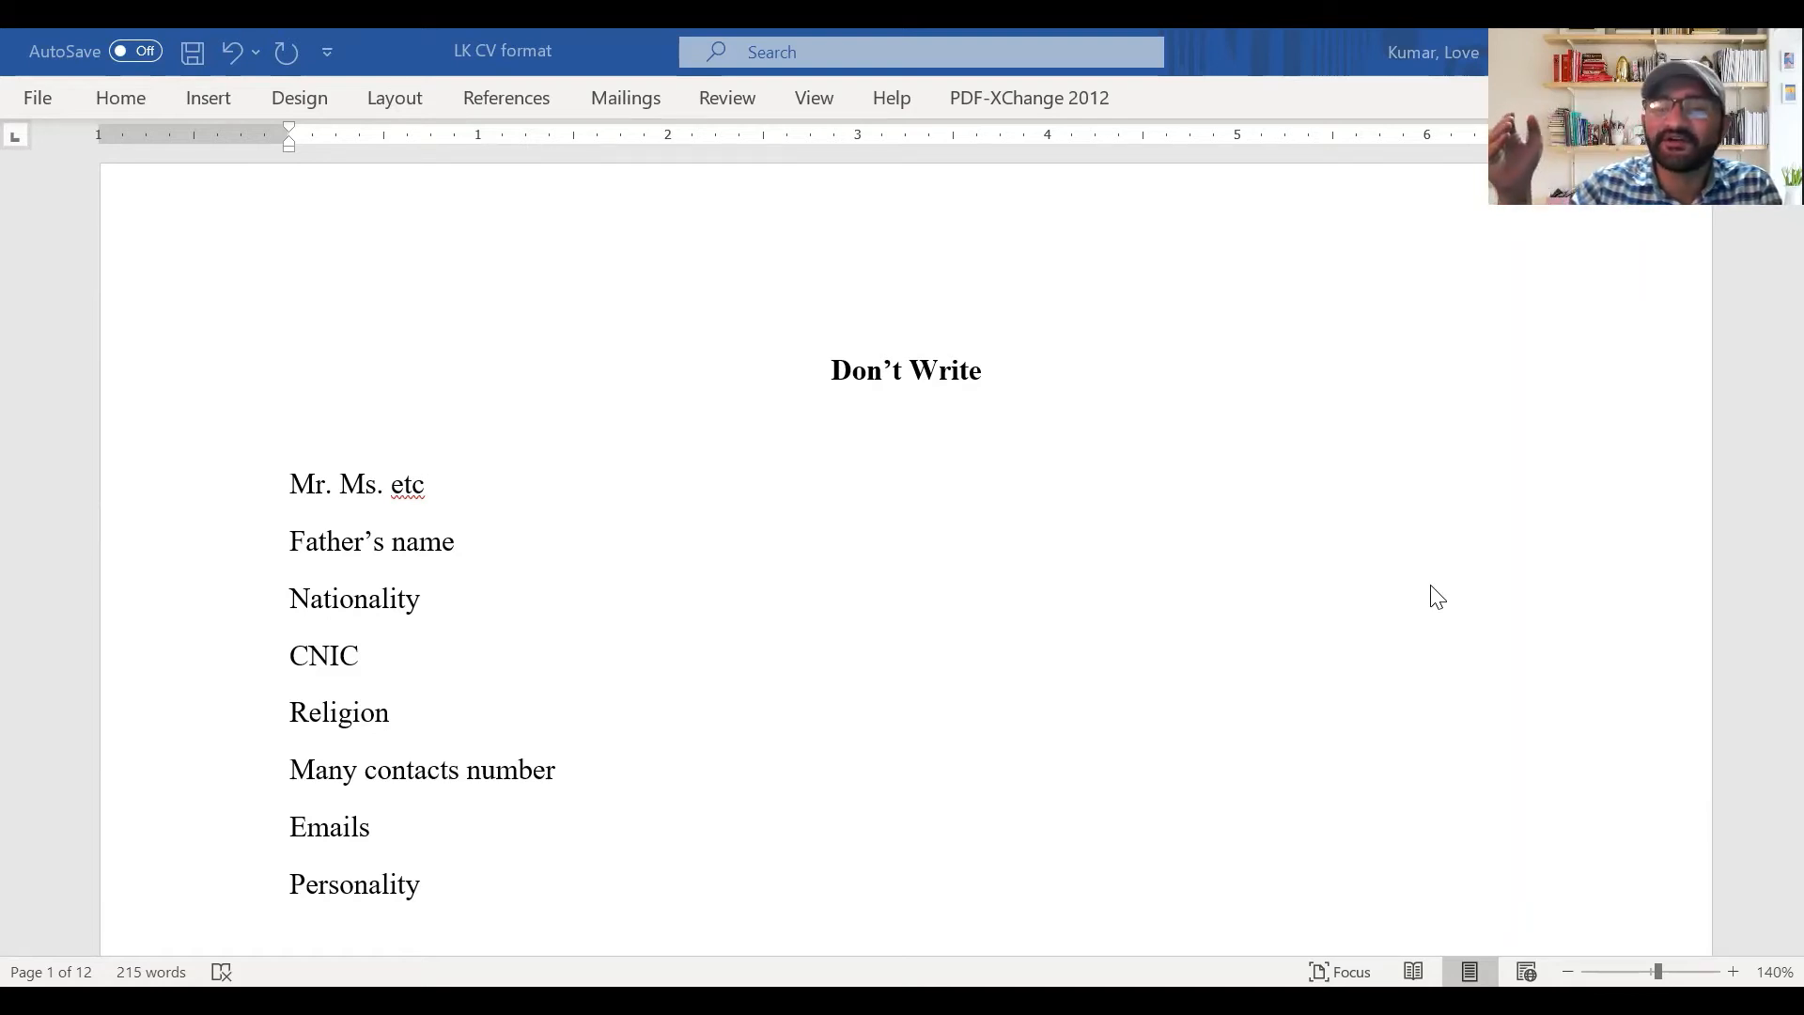
pyautogui.scroll(-1, 1429, 592)
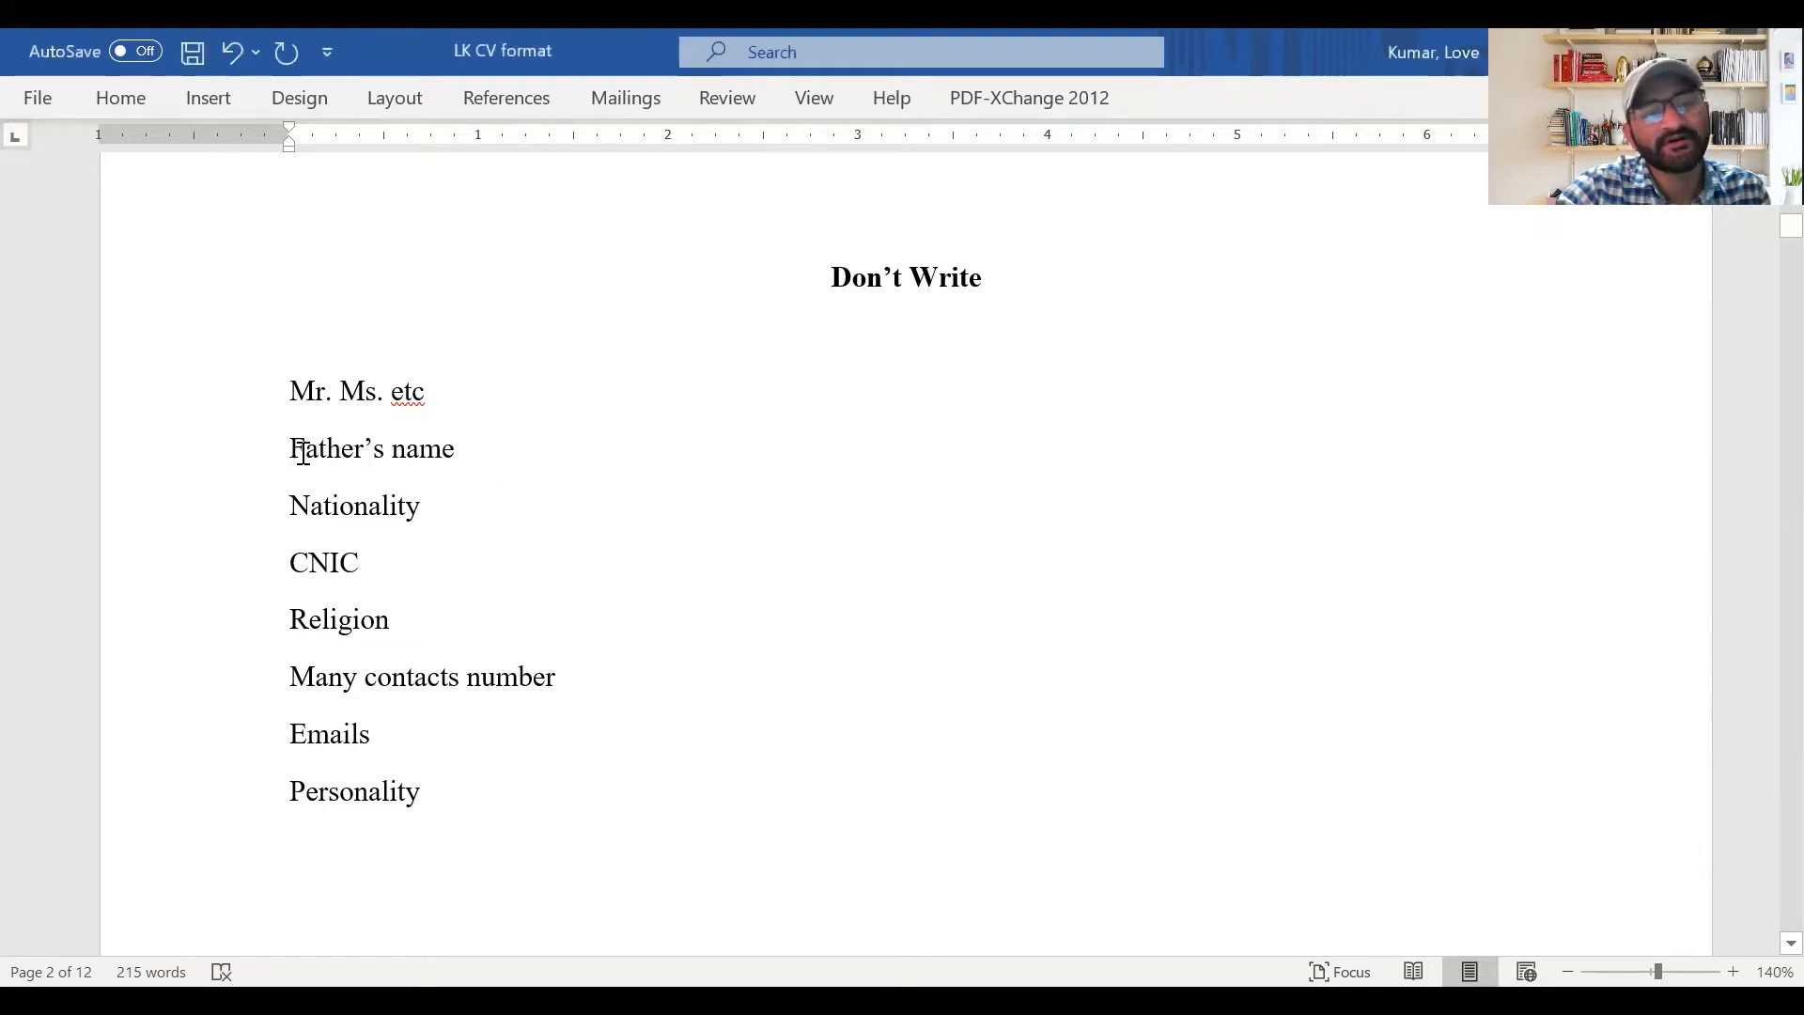
pyautogui.moveTo(291, 449); pyautogui.dragTo(527, 437)
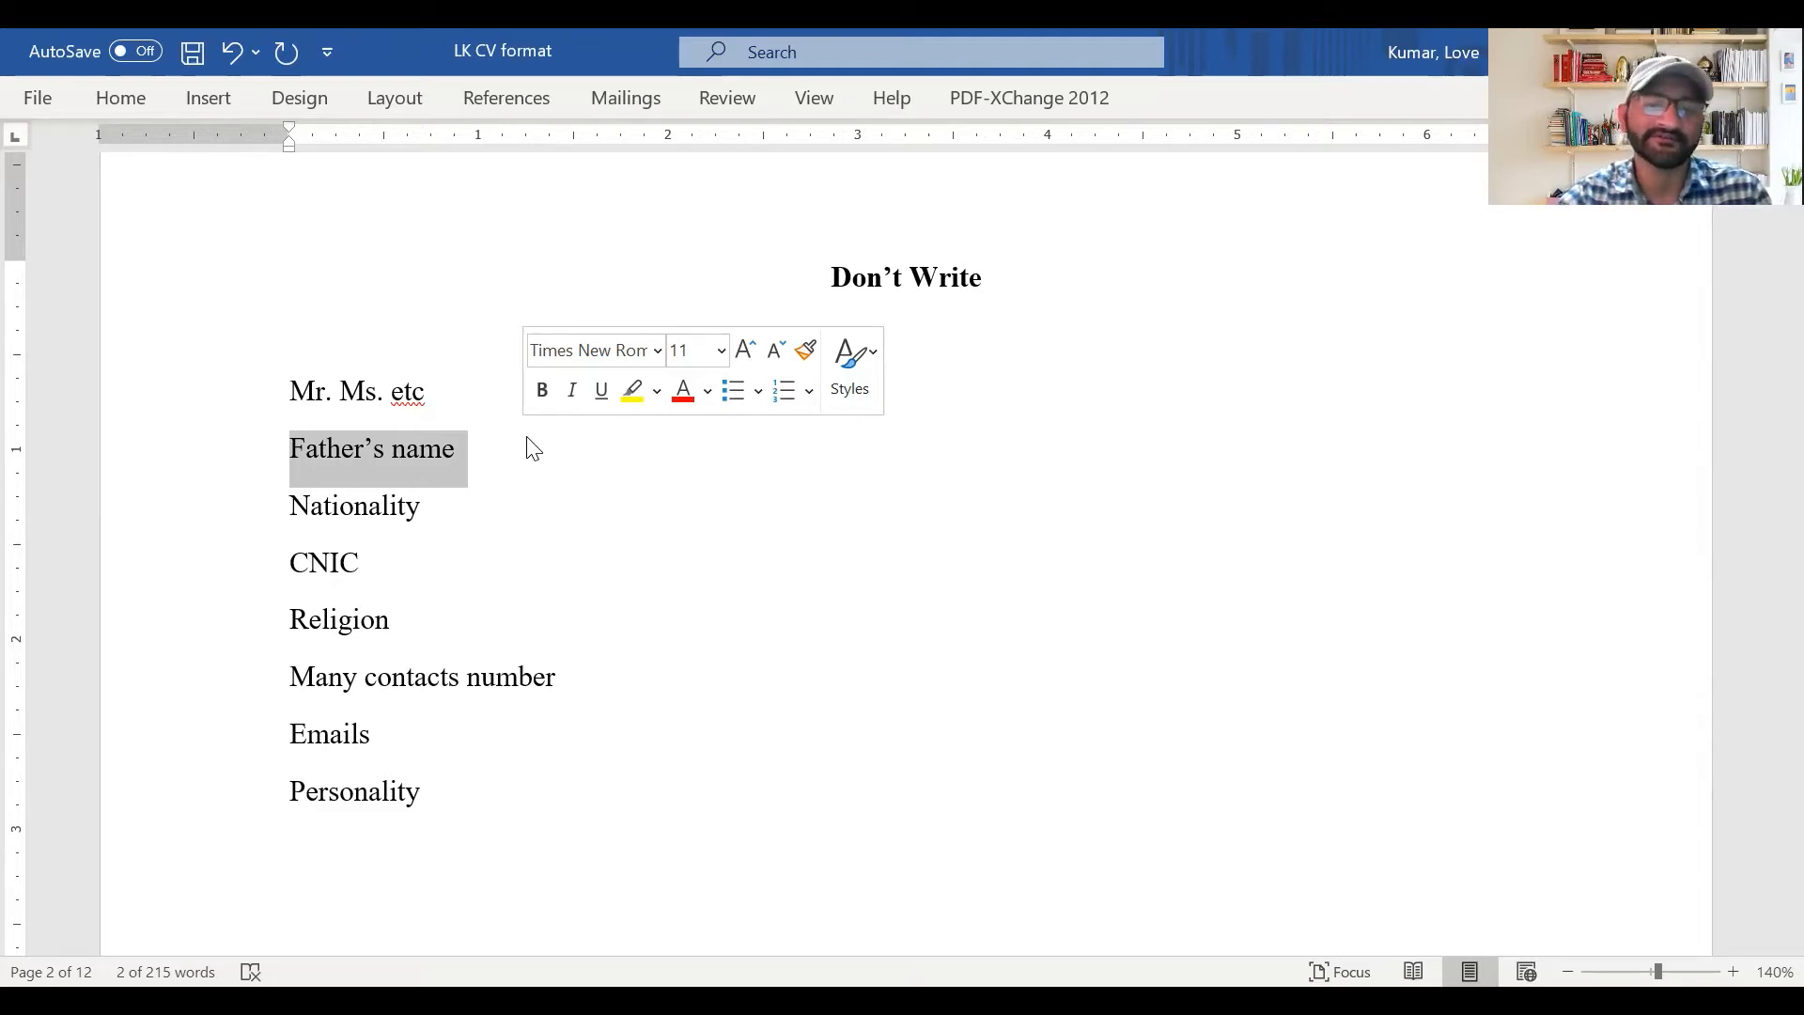
pyautogui.moveTo(428, 507); pyautogui.dragTo(215, 526)
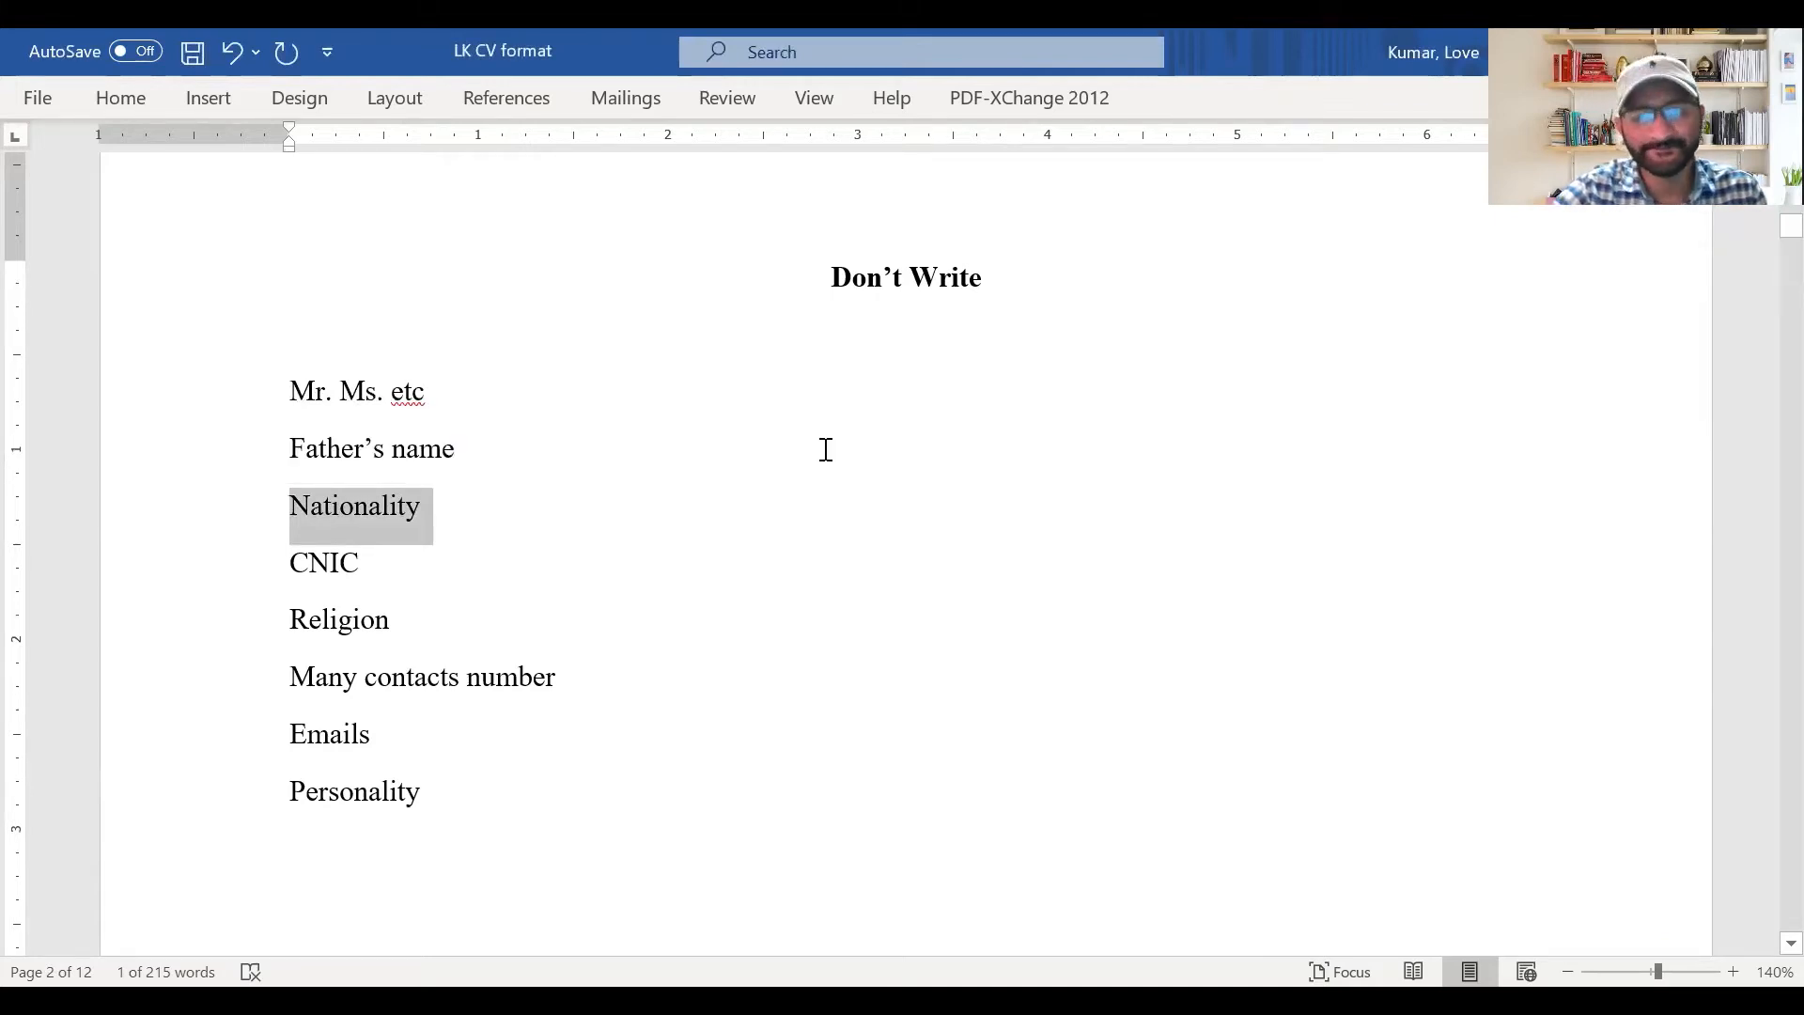
pyautogui.click(452, 585)
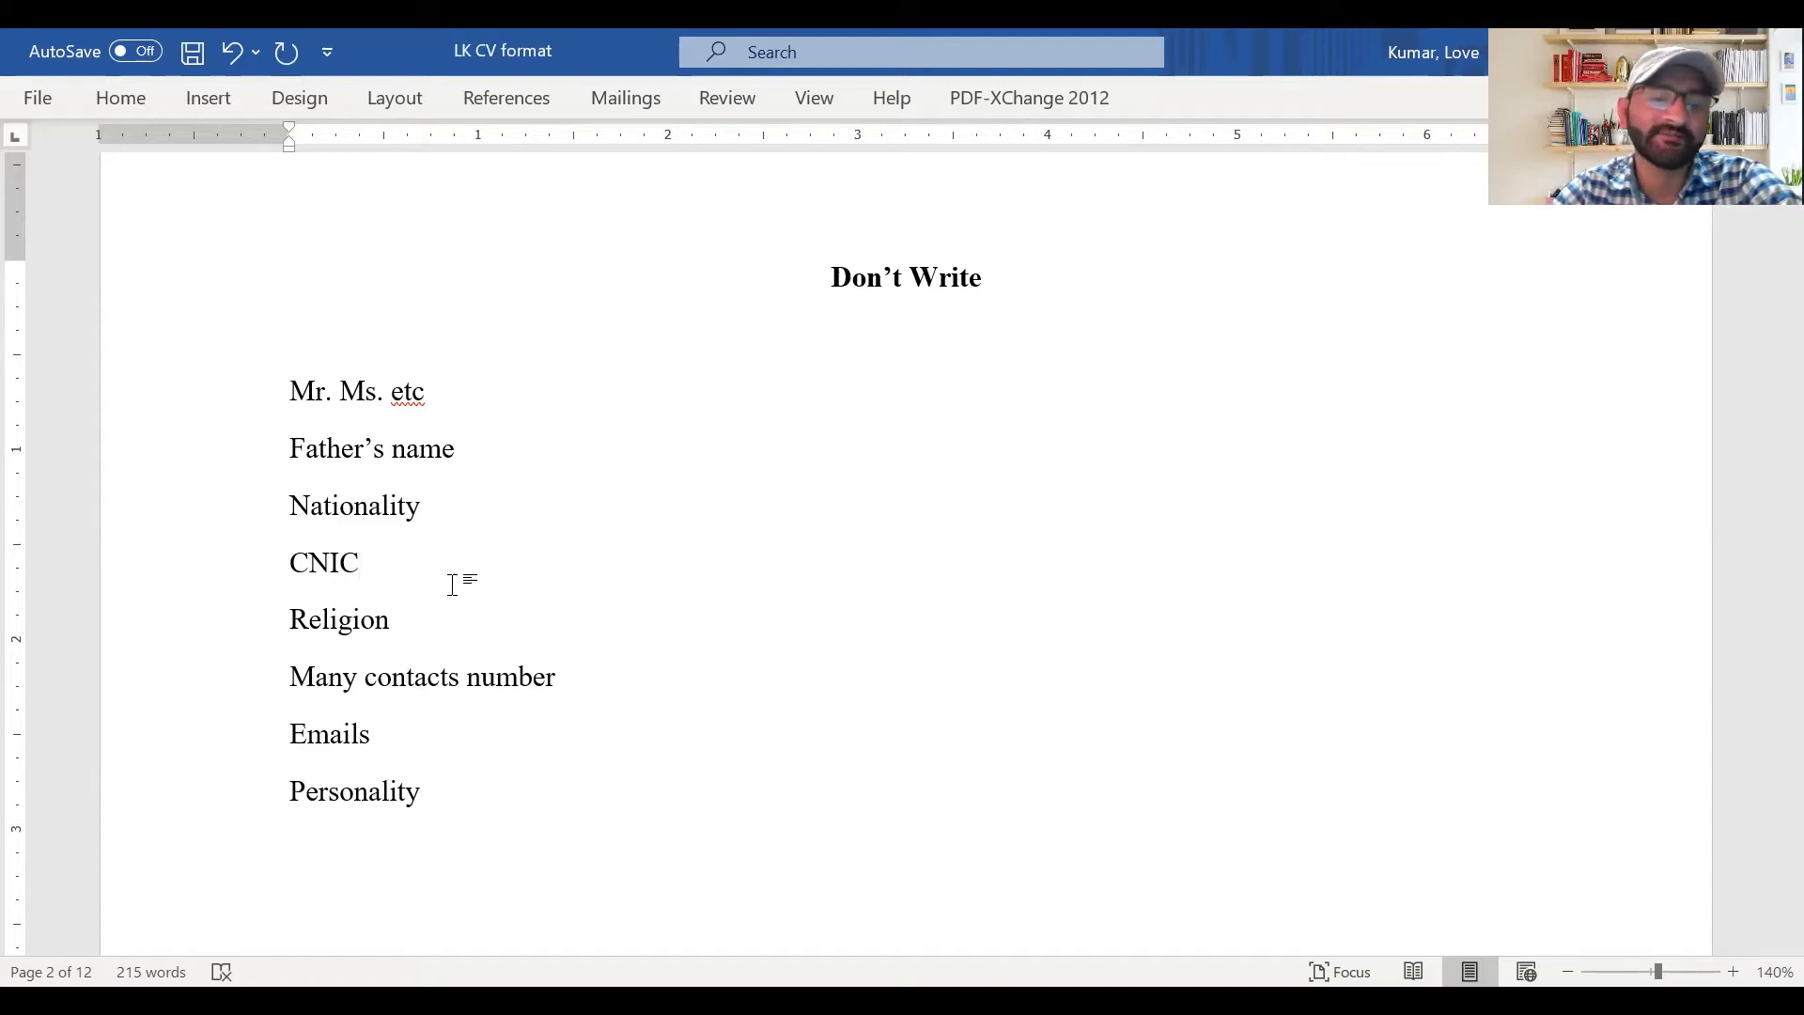
pyautogui.scroll(-1, 470, 545)
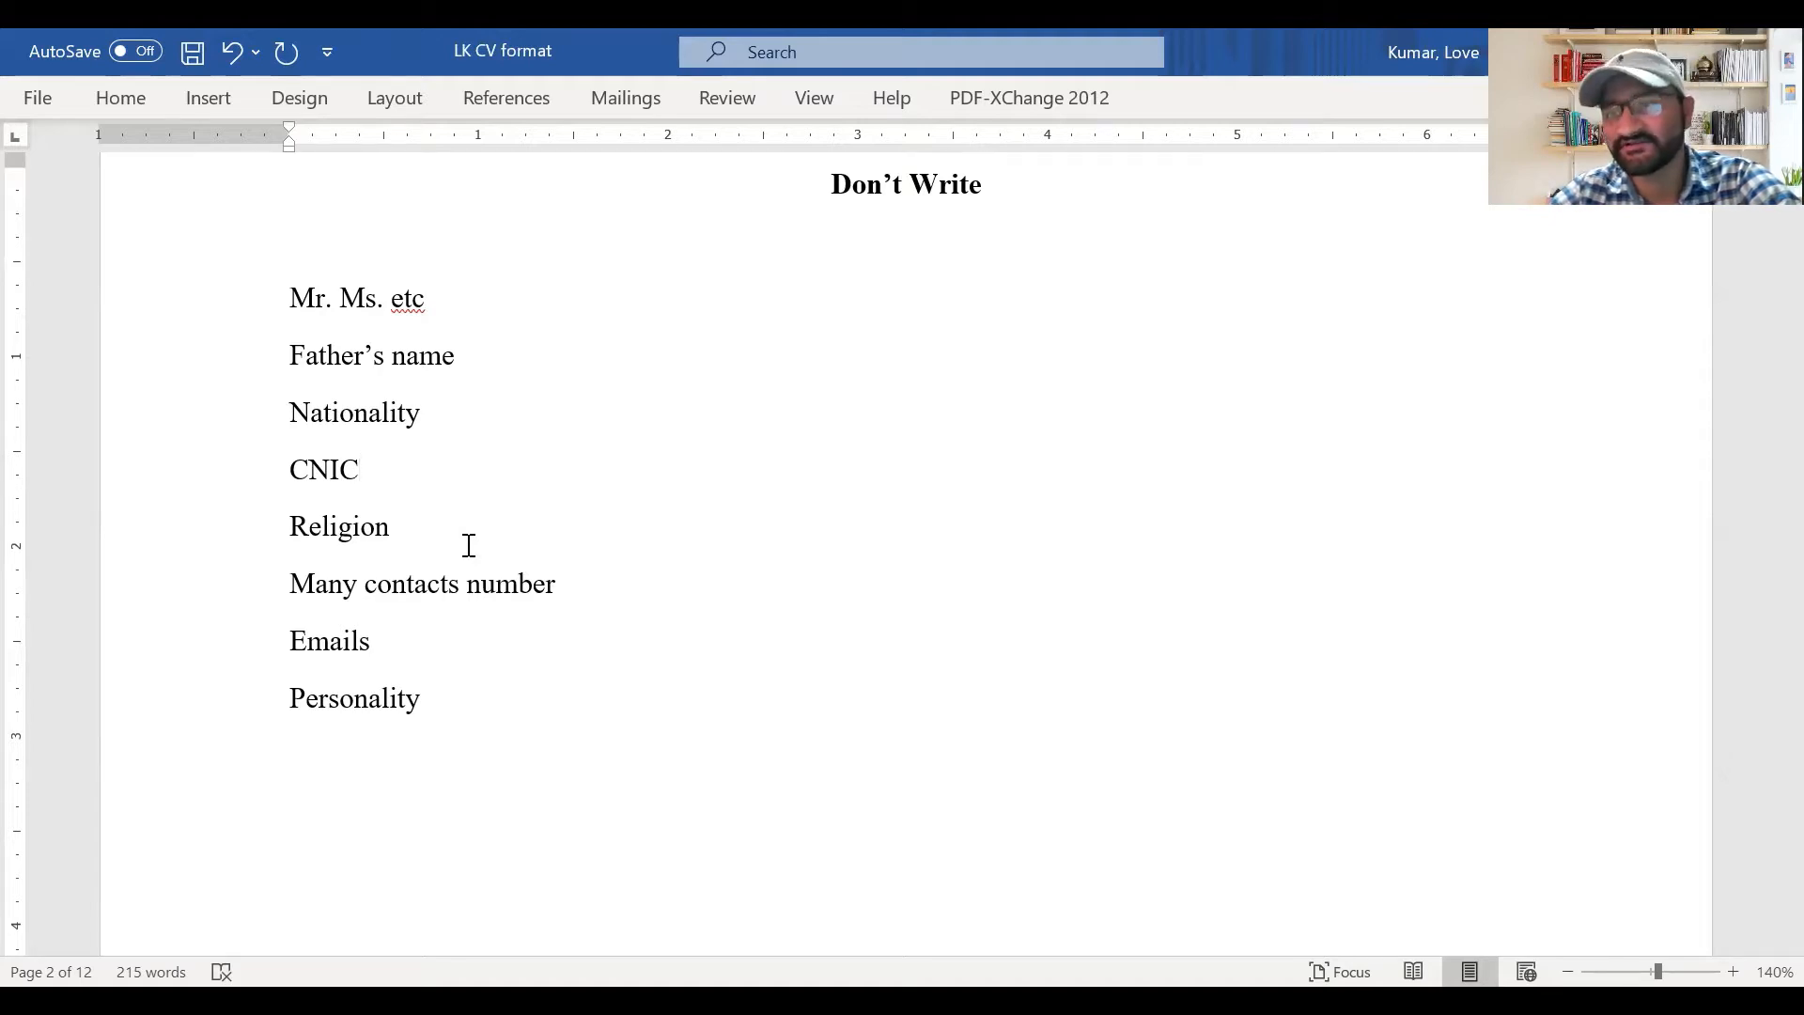
pyautogui.scroll(-1, 549, 533)
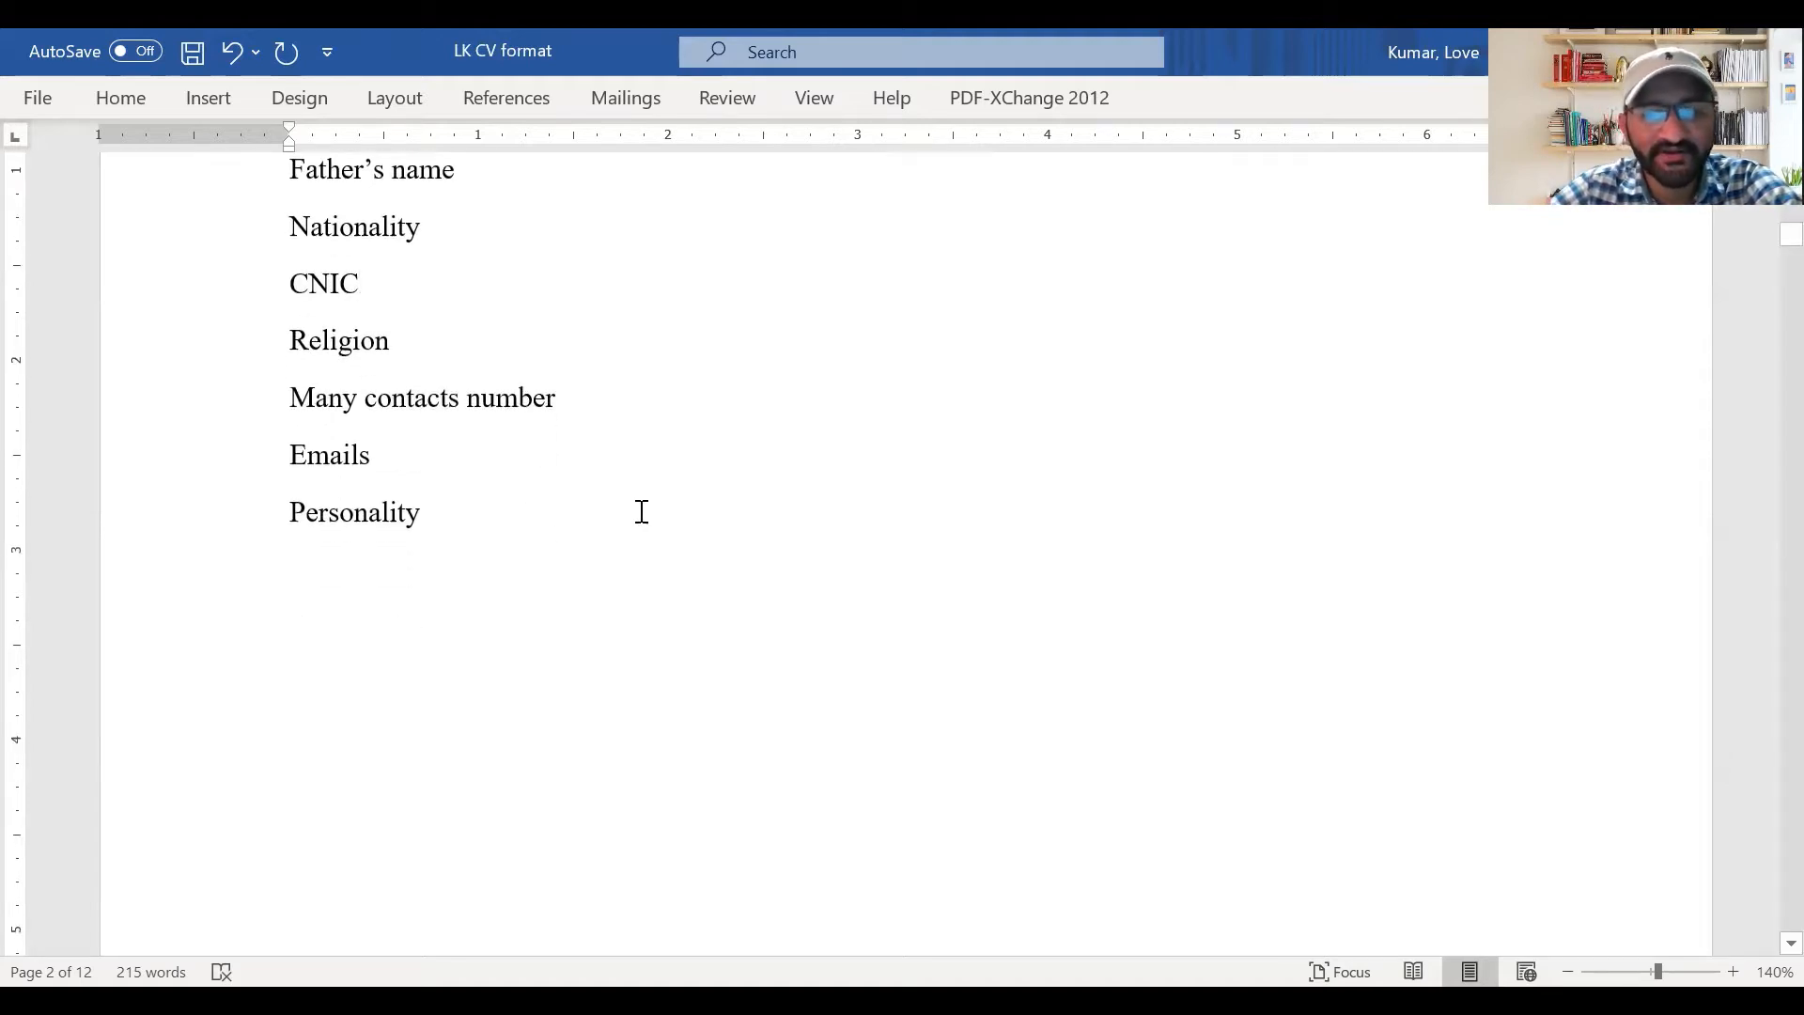
pyautogui.scroll(1, 655, 508)
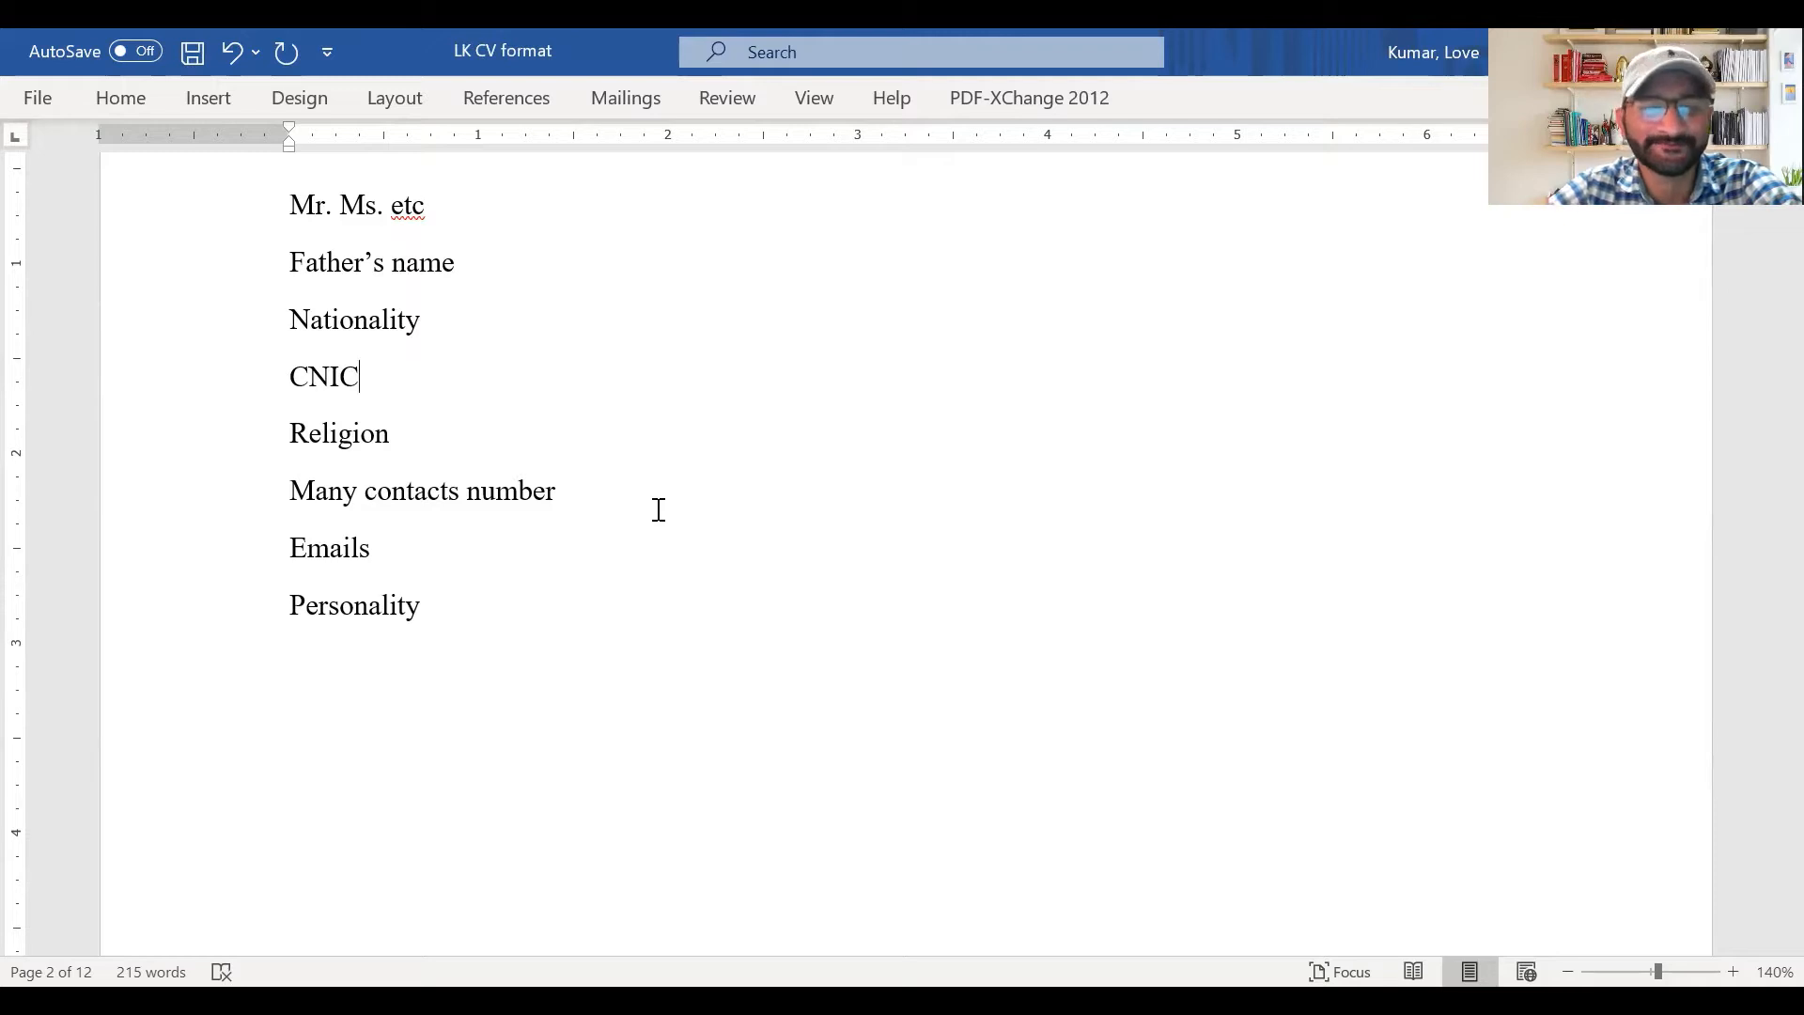
# Add the pronouns "(his/him)" after the name in the CV heading on page 3
pyautogui.scroll(-10, 659, 508)
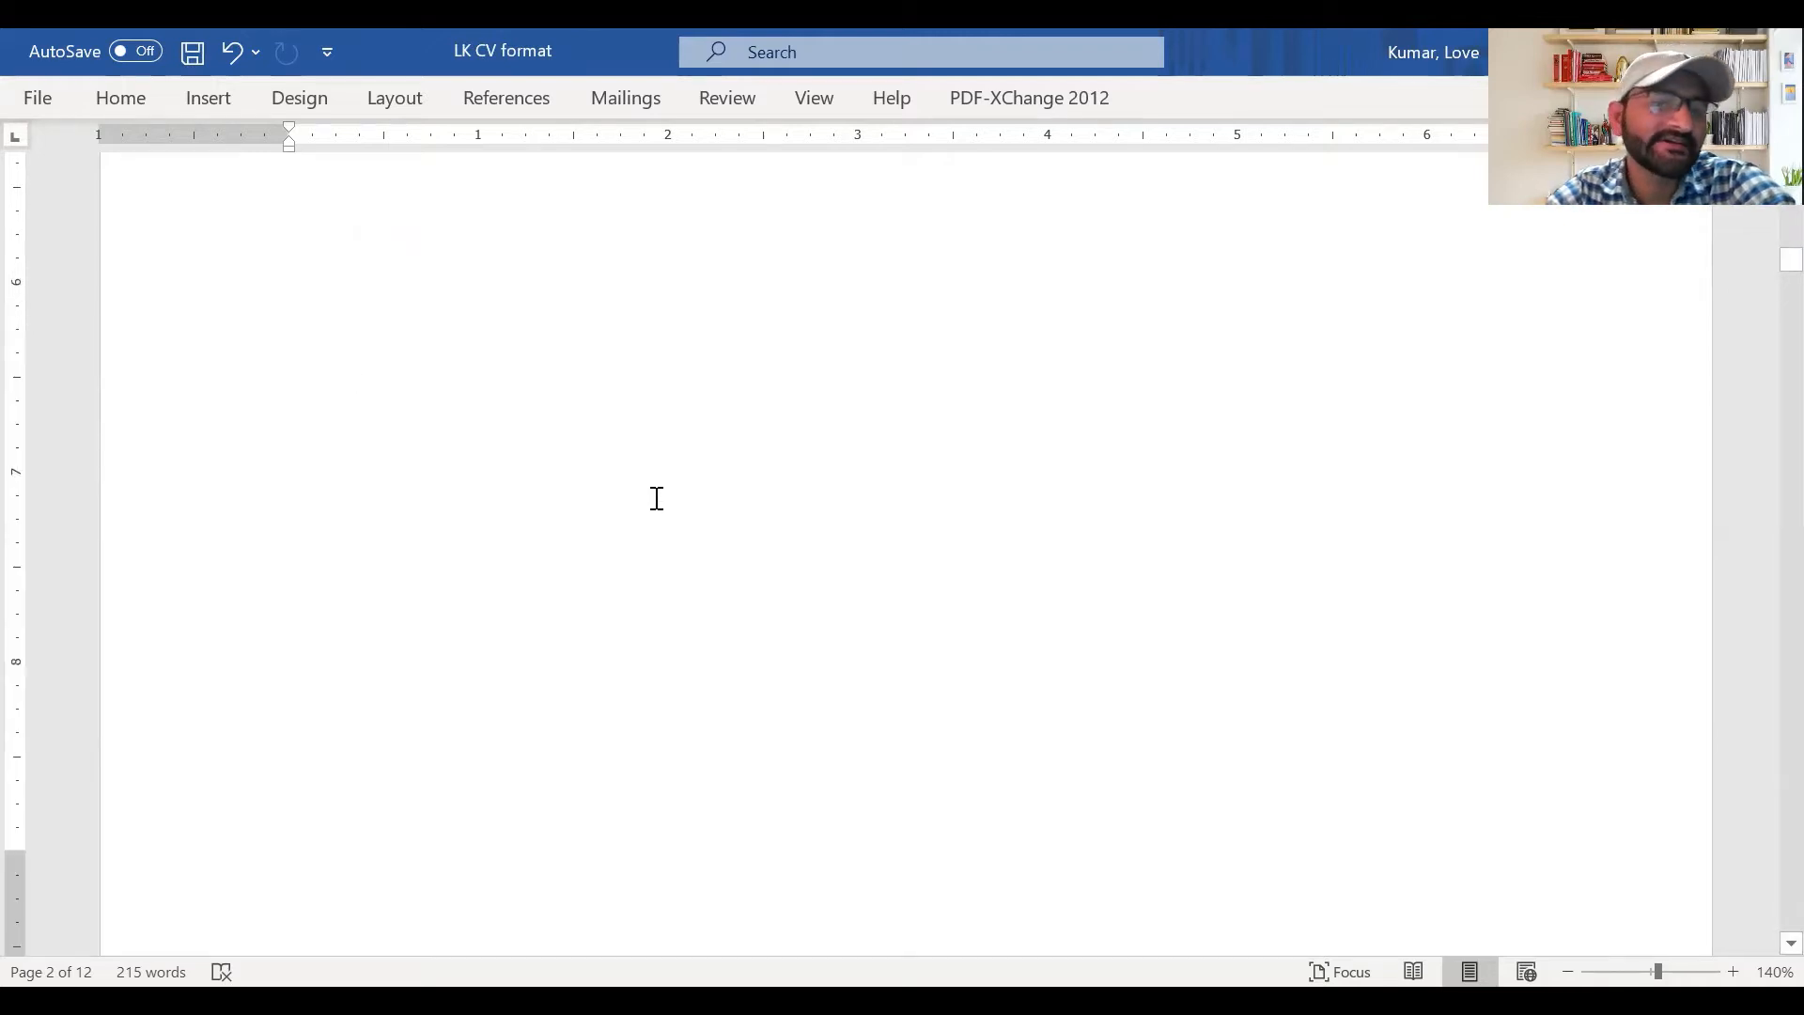
pyautogui.scroll(-3, 657, 490)
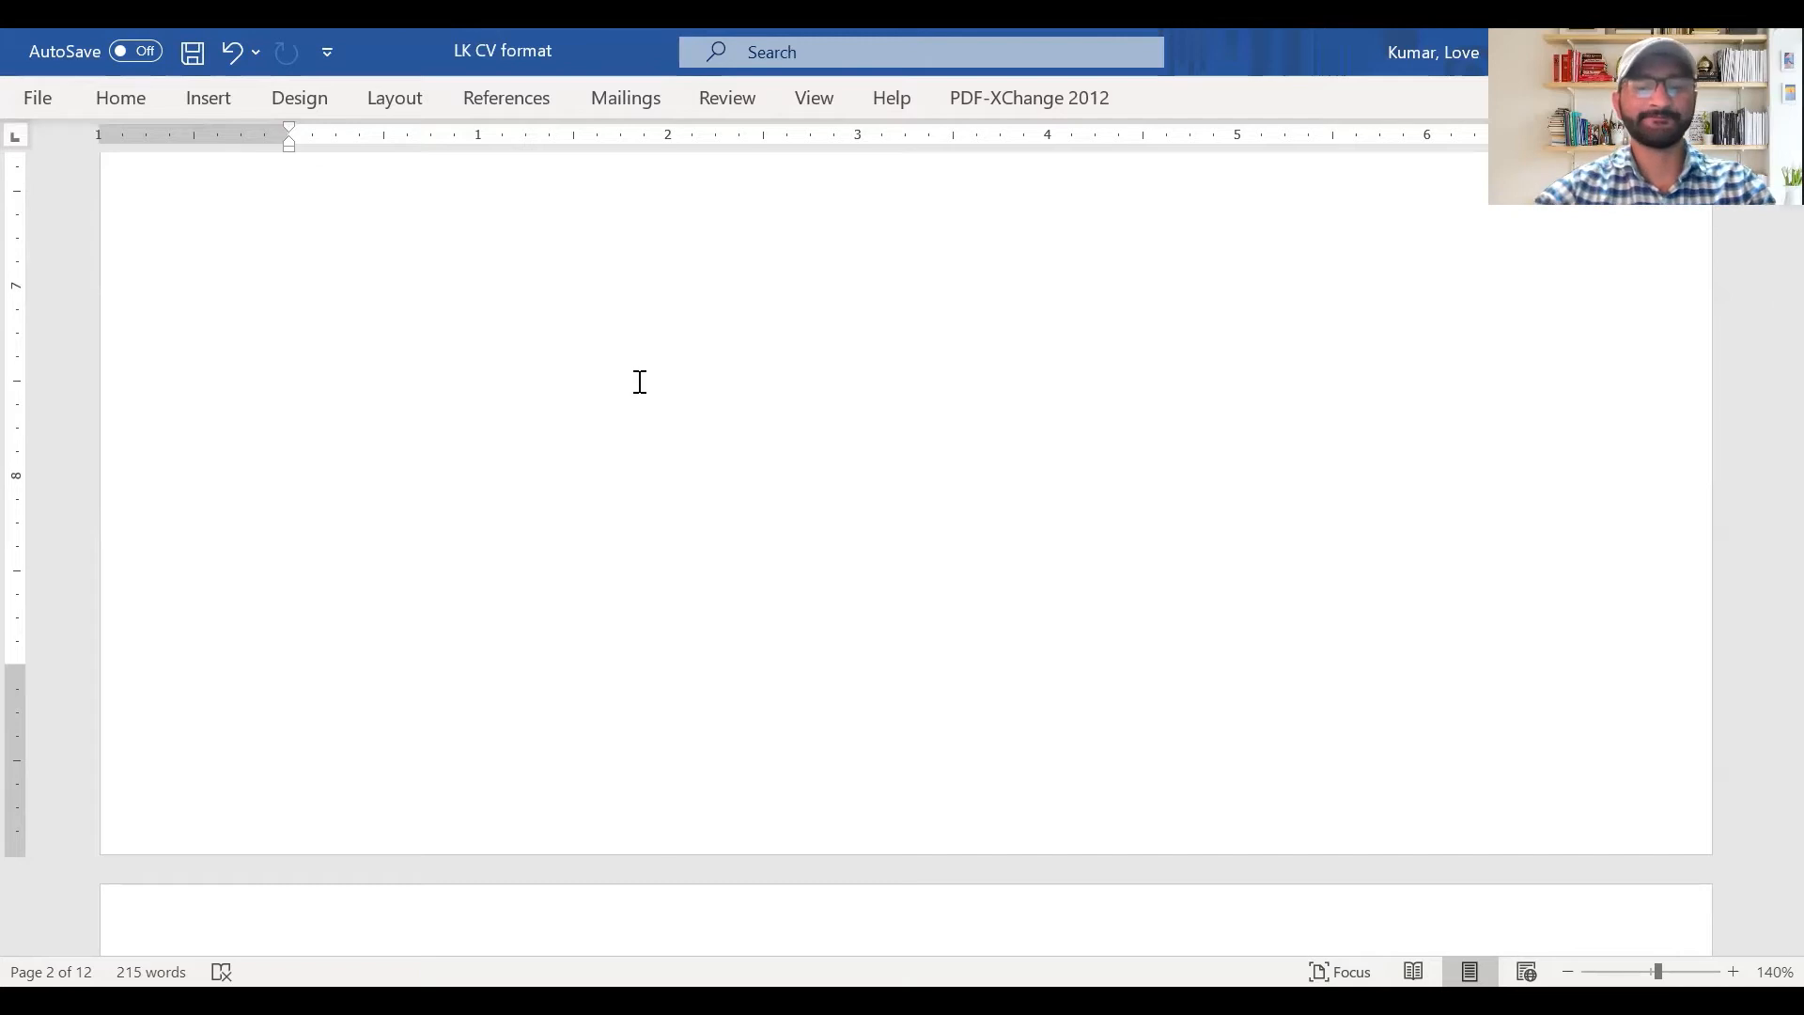
pyautogui.scroll(-3, 903, 498)
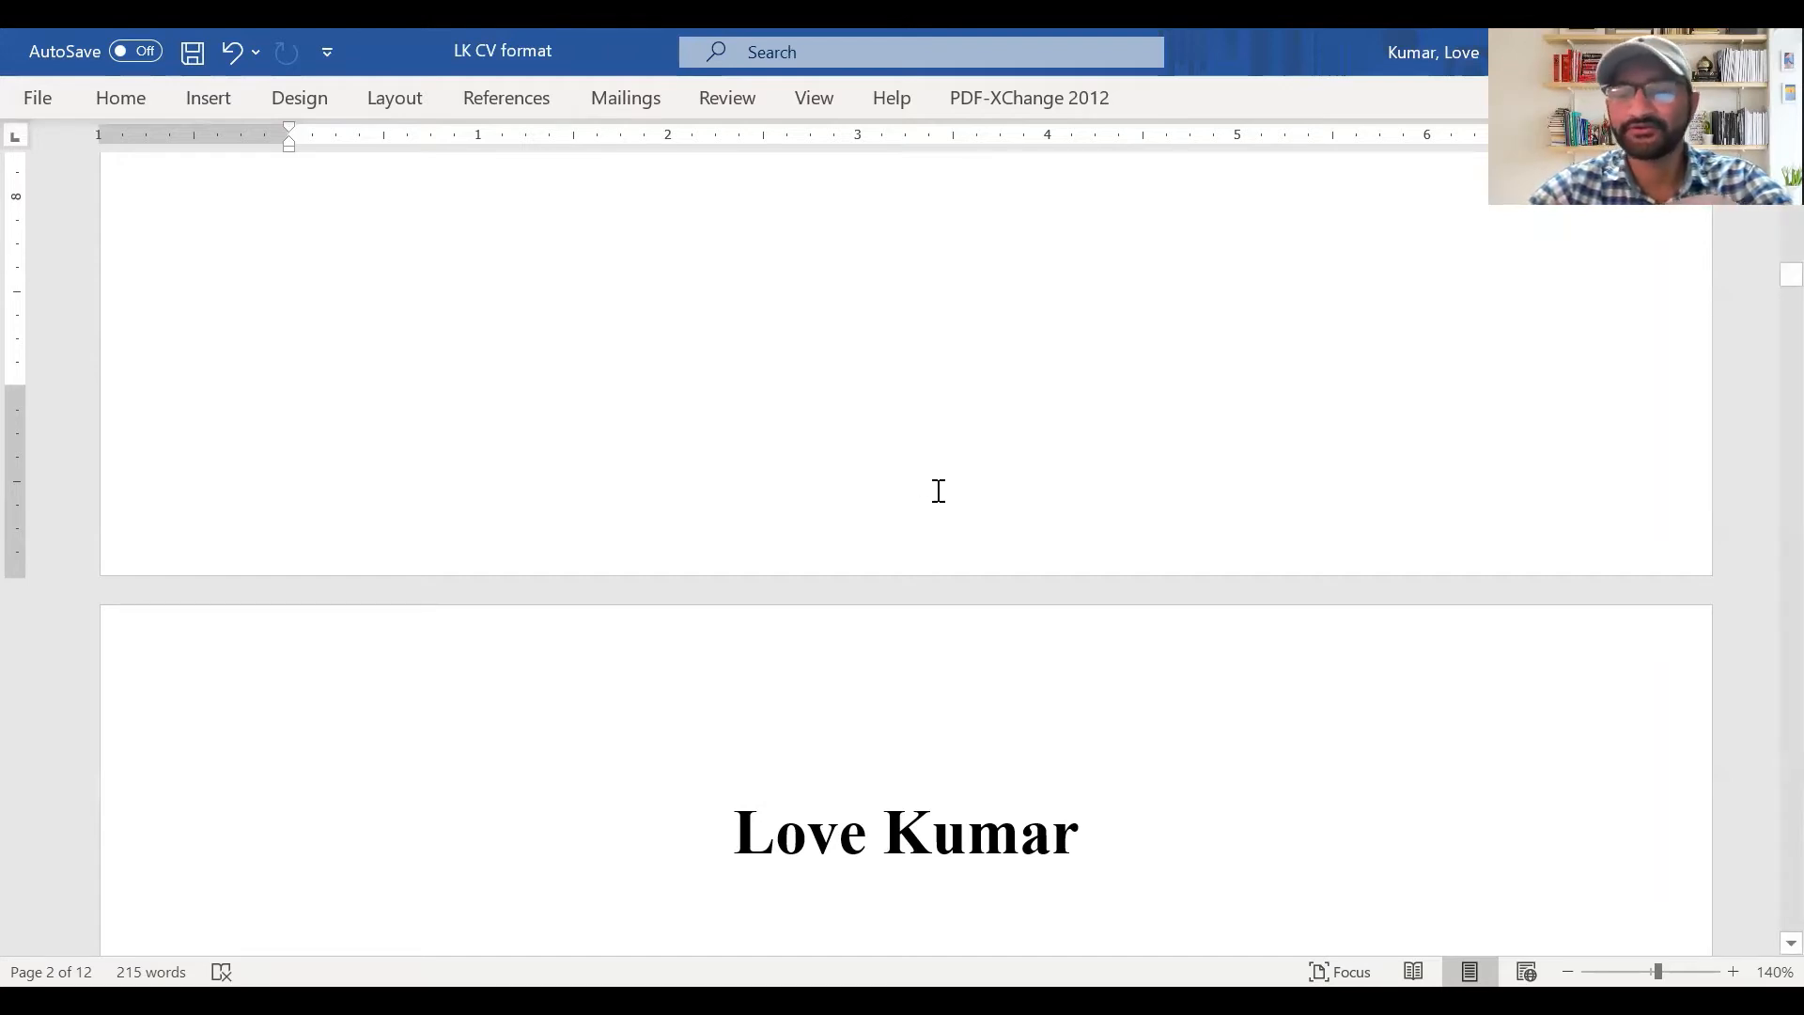
pyautogui.scroll(-3, 958, 484)
pyautogui.scroll(-2, 986, 481)
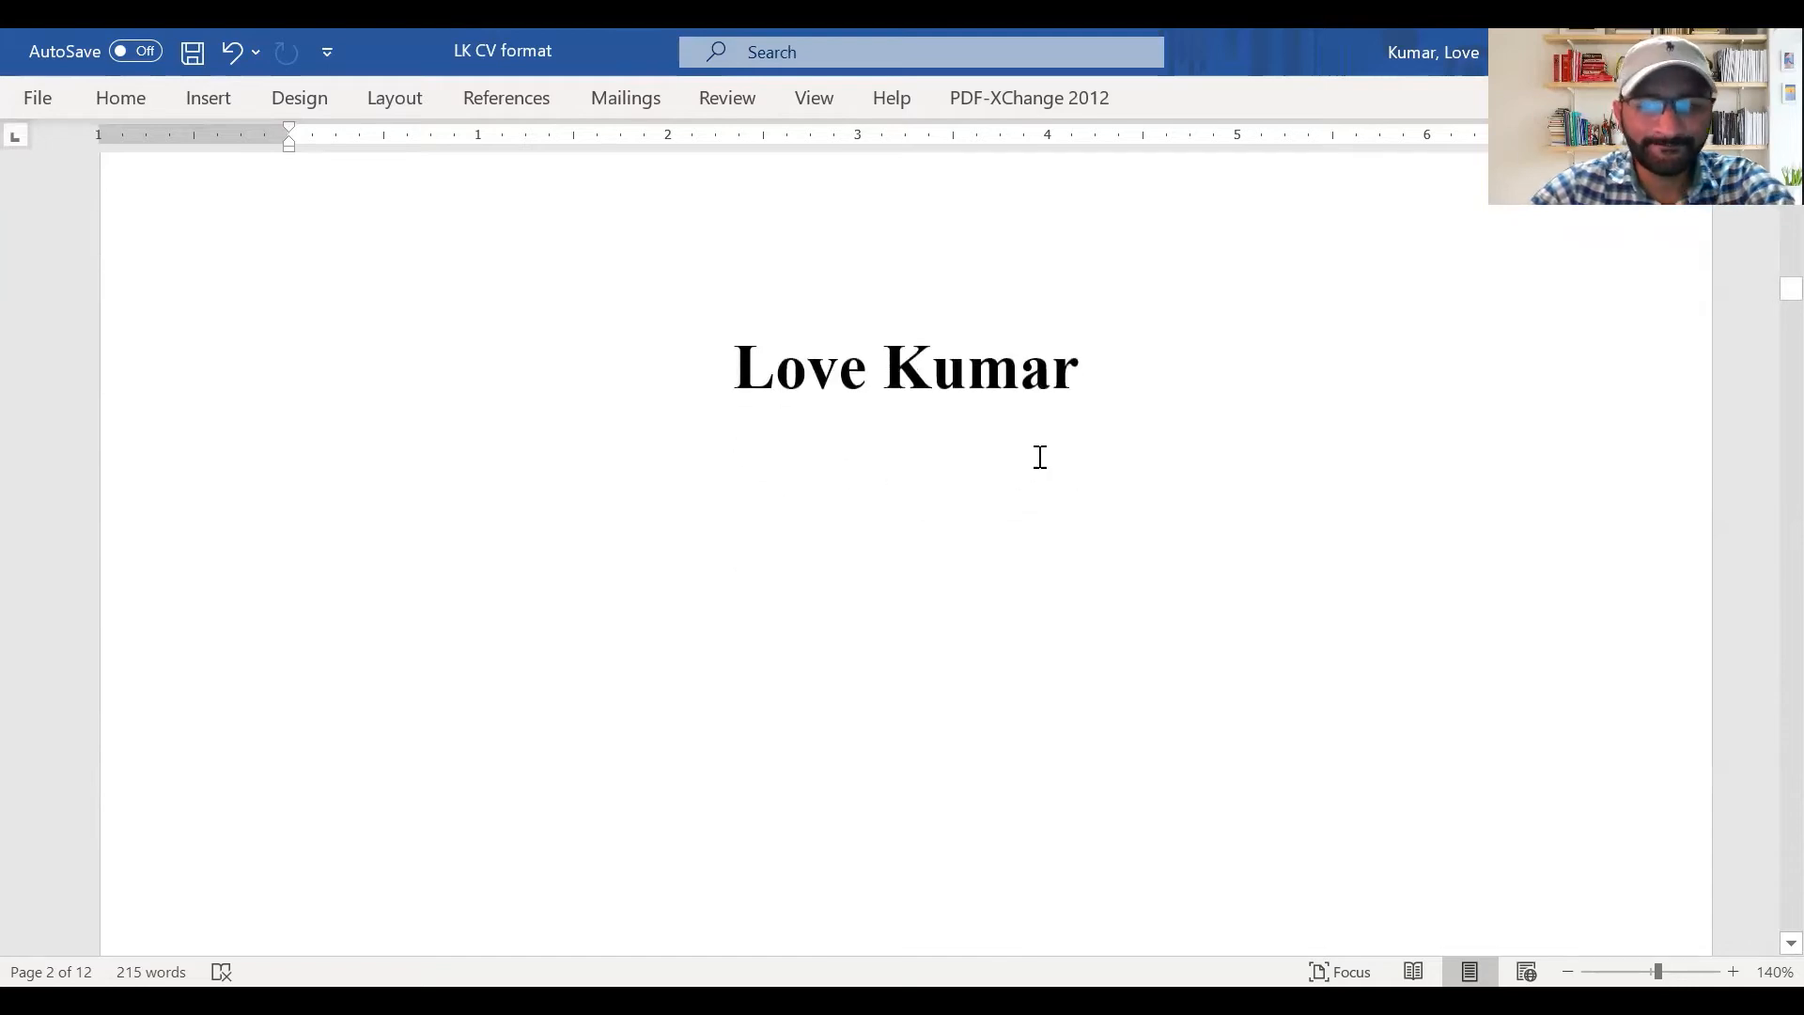
pyautogui.scroll(2, 1251, 445)
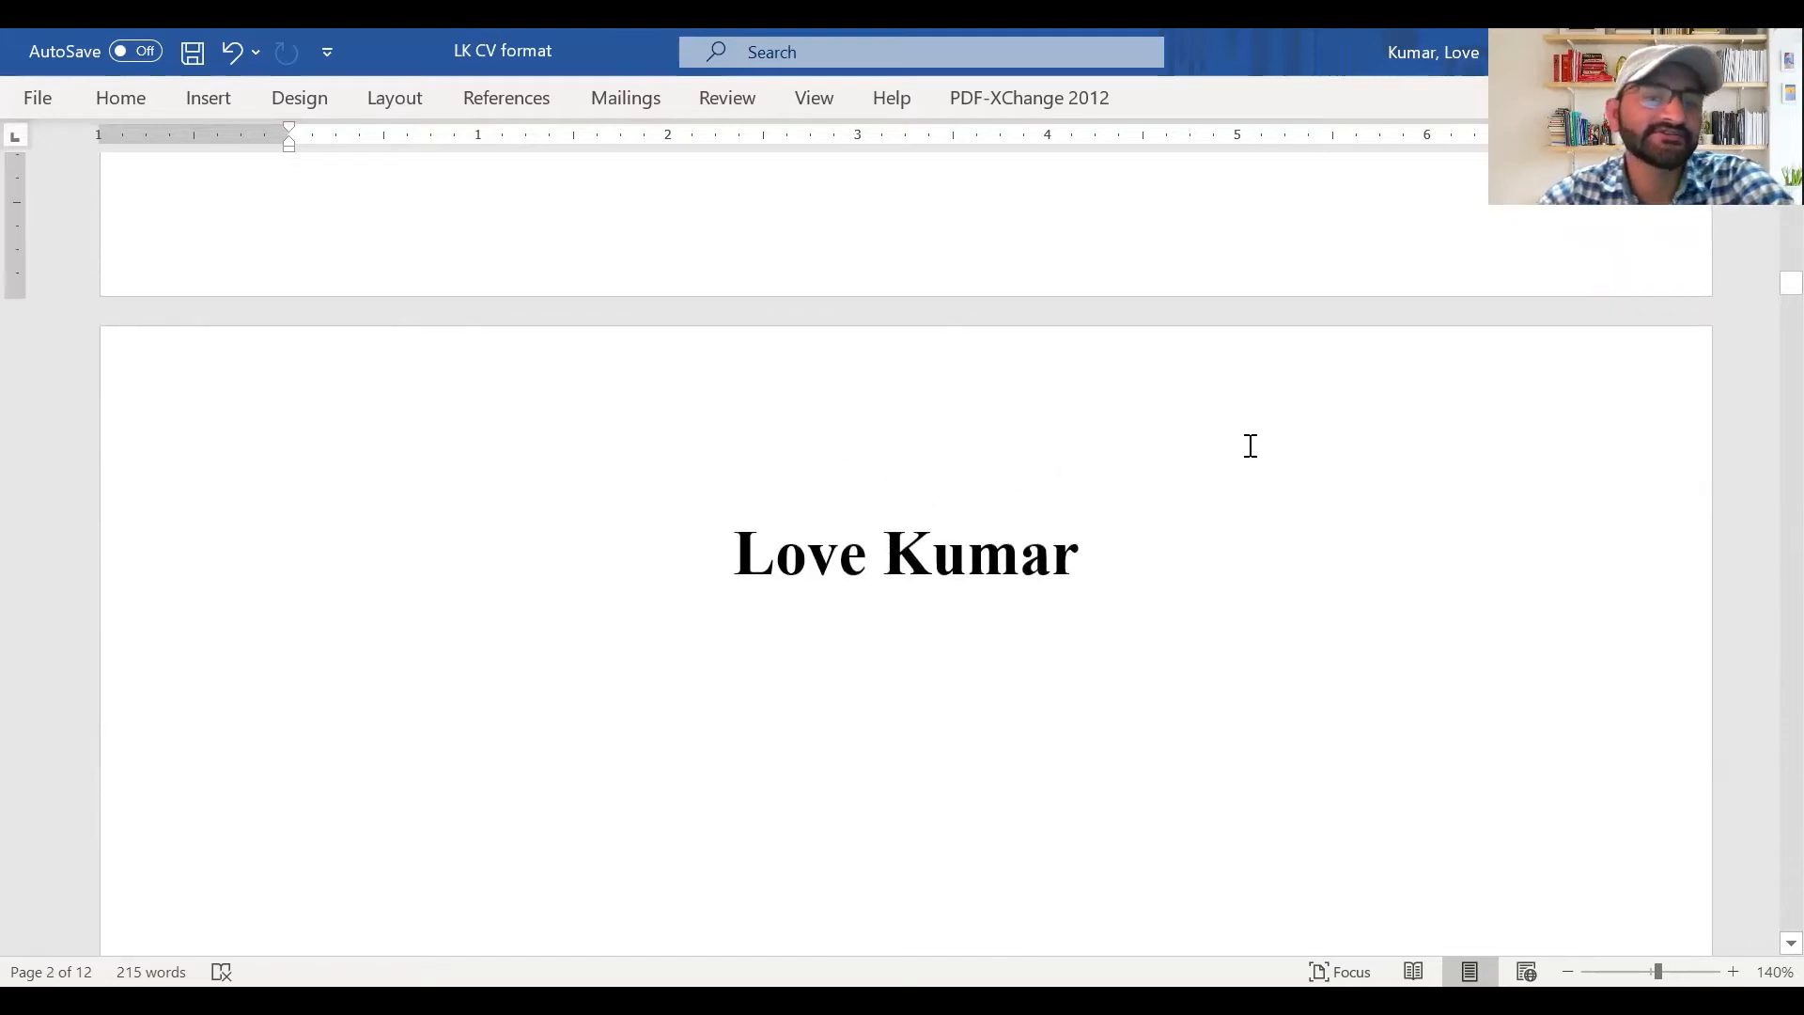
pyautogui.scroll(-1, 1268, 455)
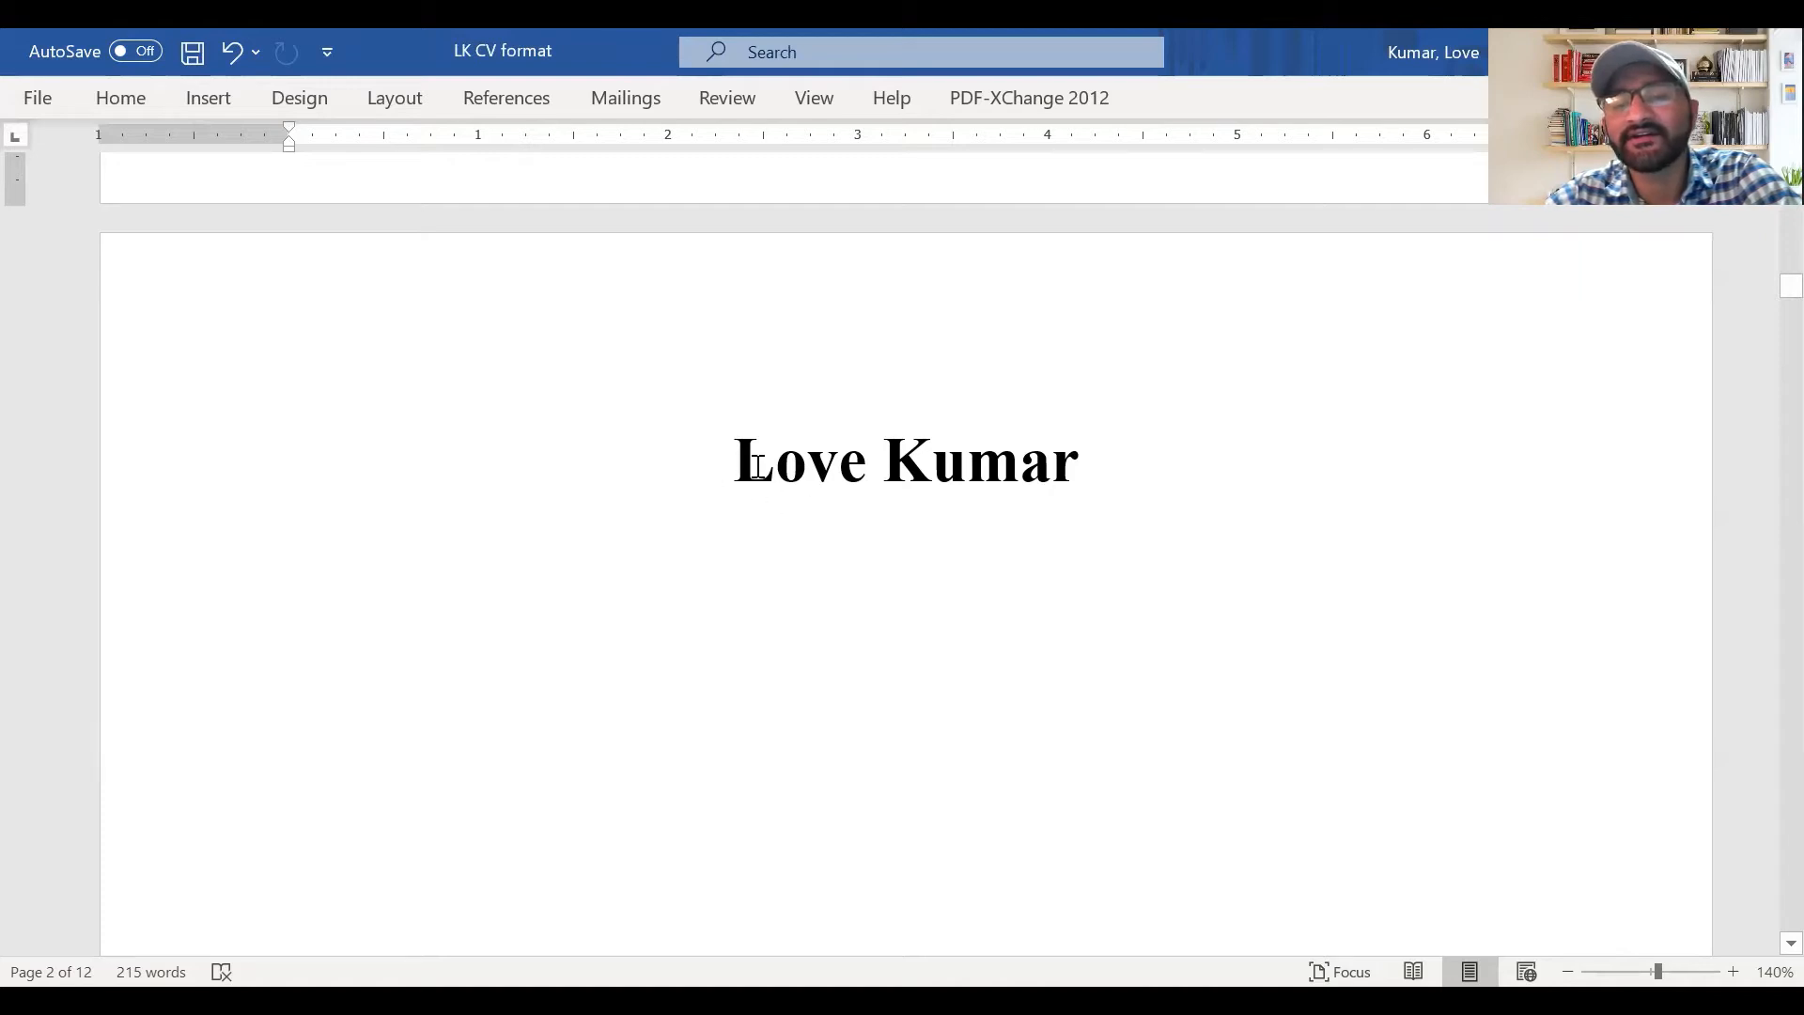
pyautogui.moveTo(757, 462); pyautogui.dragTo(1118, 464)
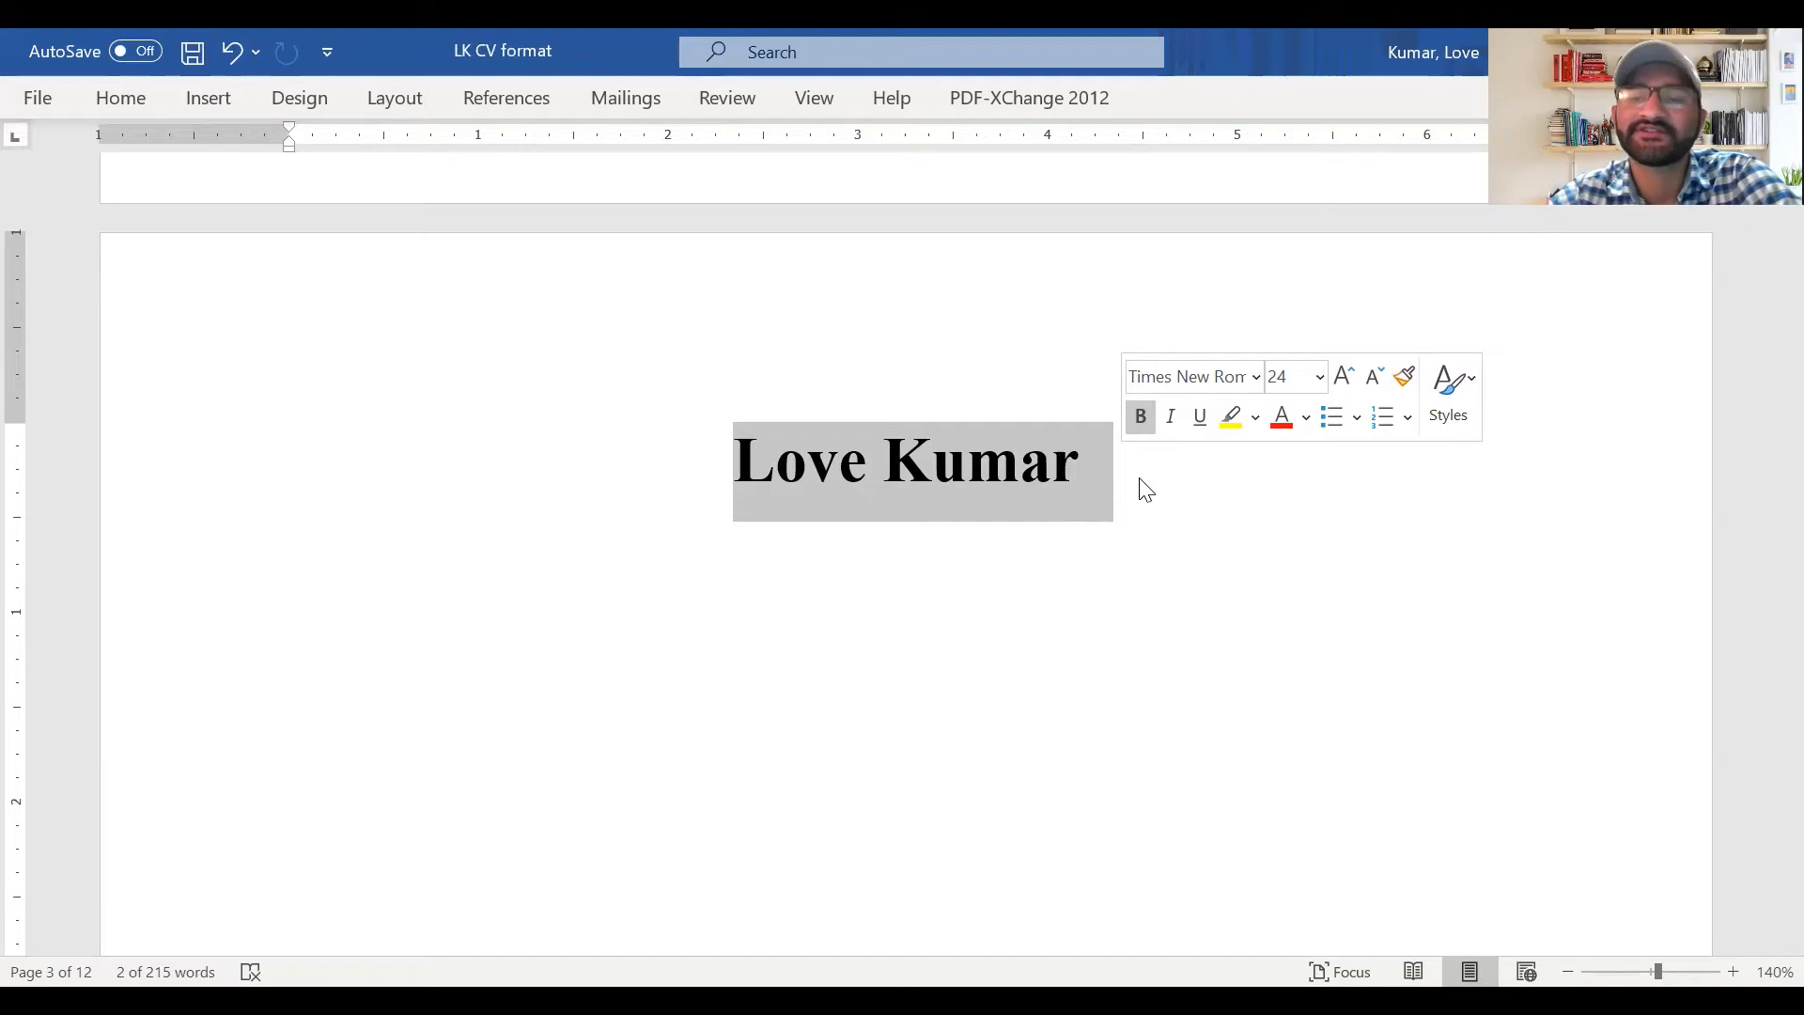
pyautogui.click(1137, 465)
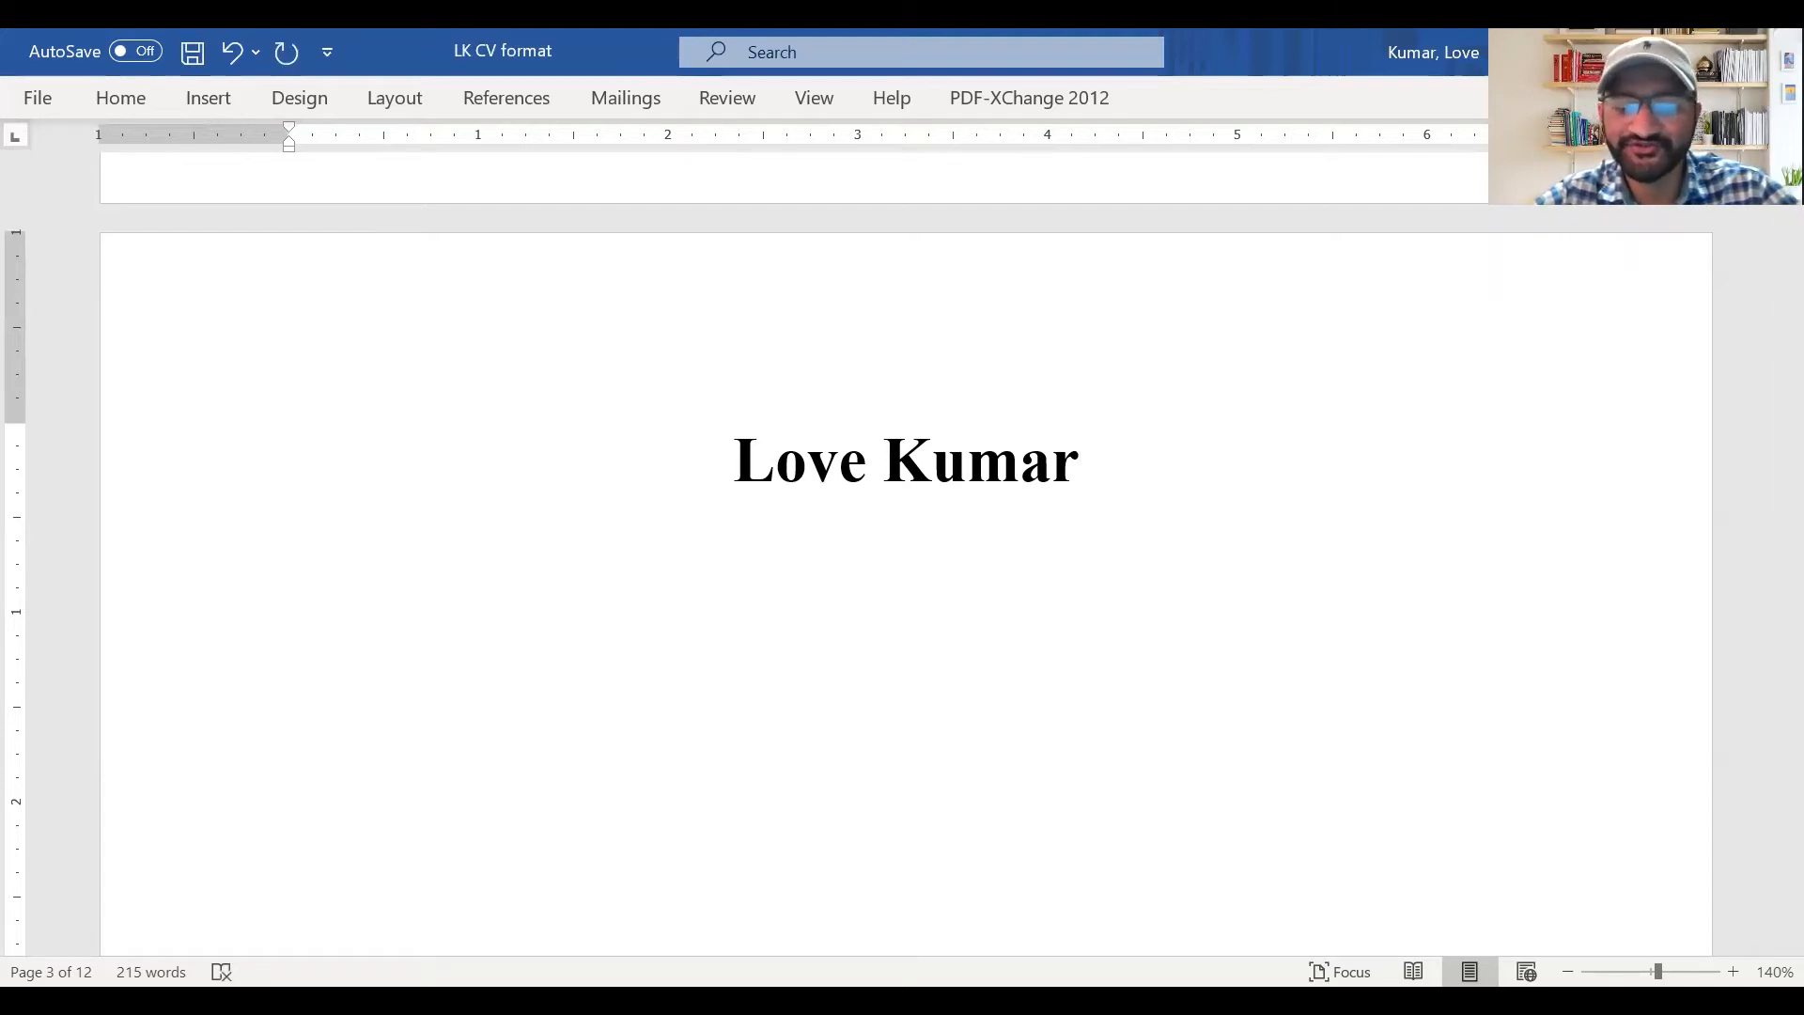
pyautogui.write('(h')
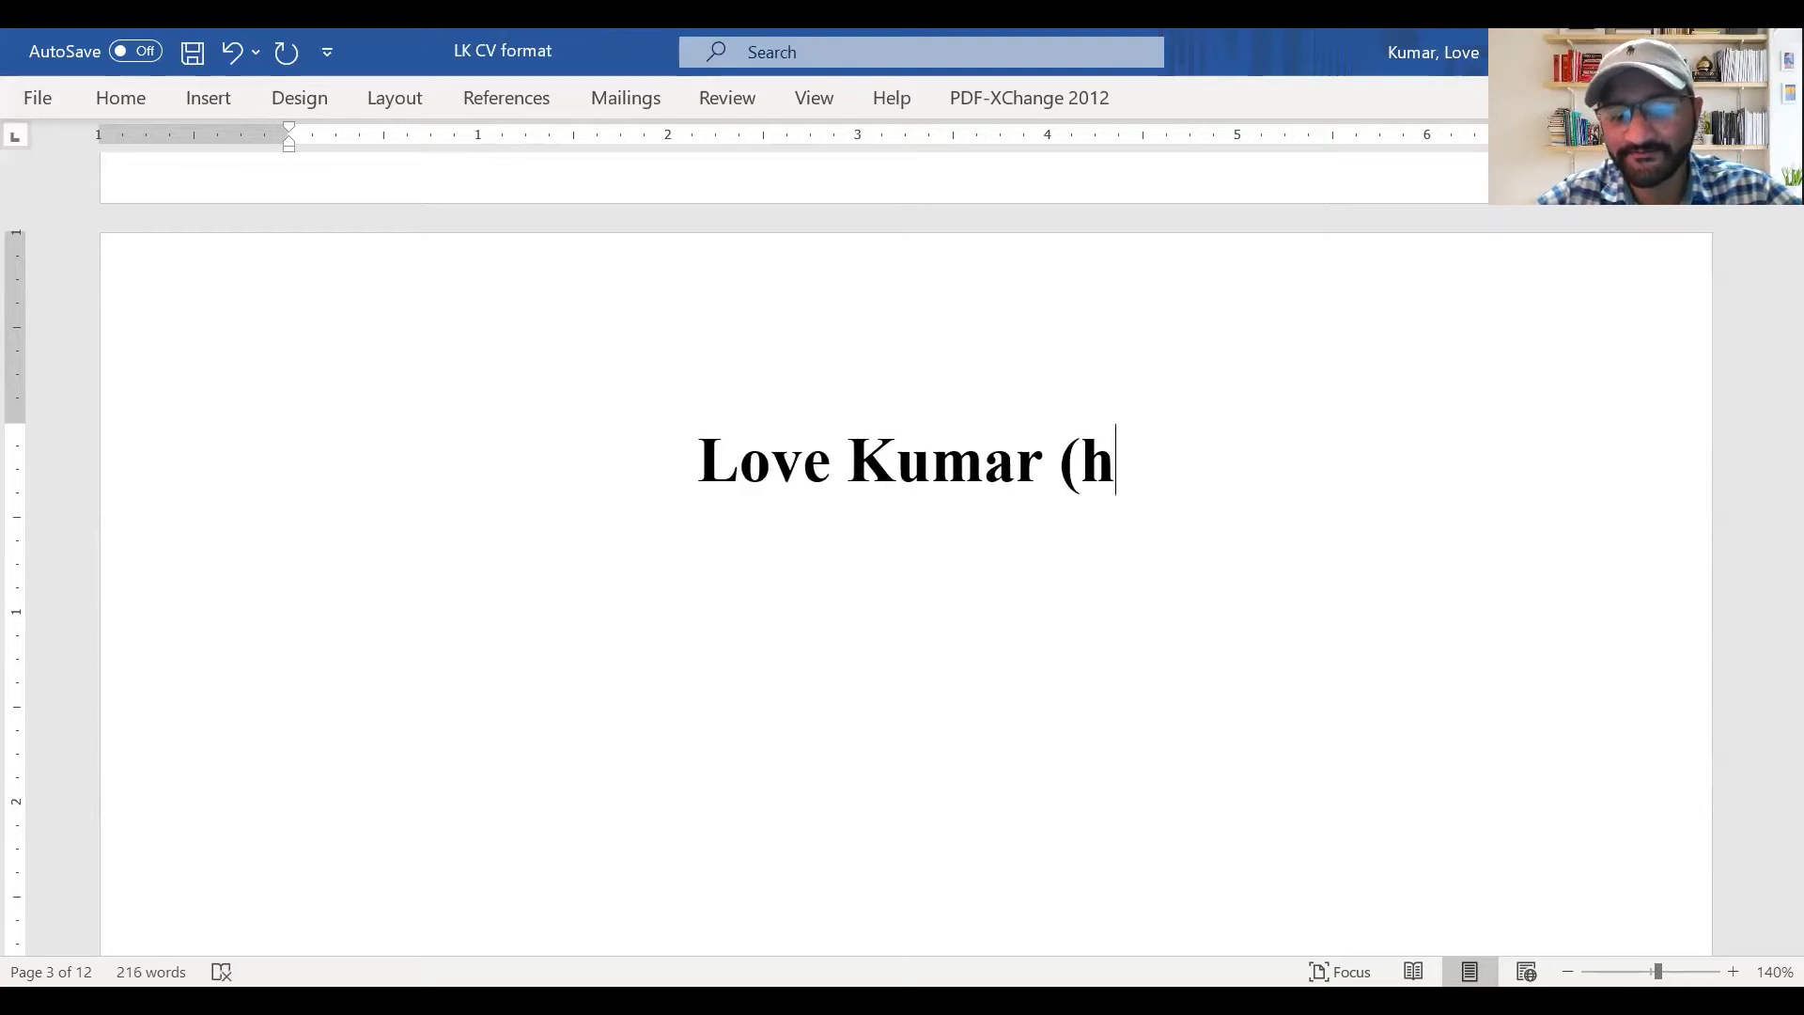
pyautogui.write('is')
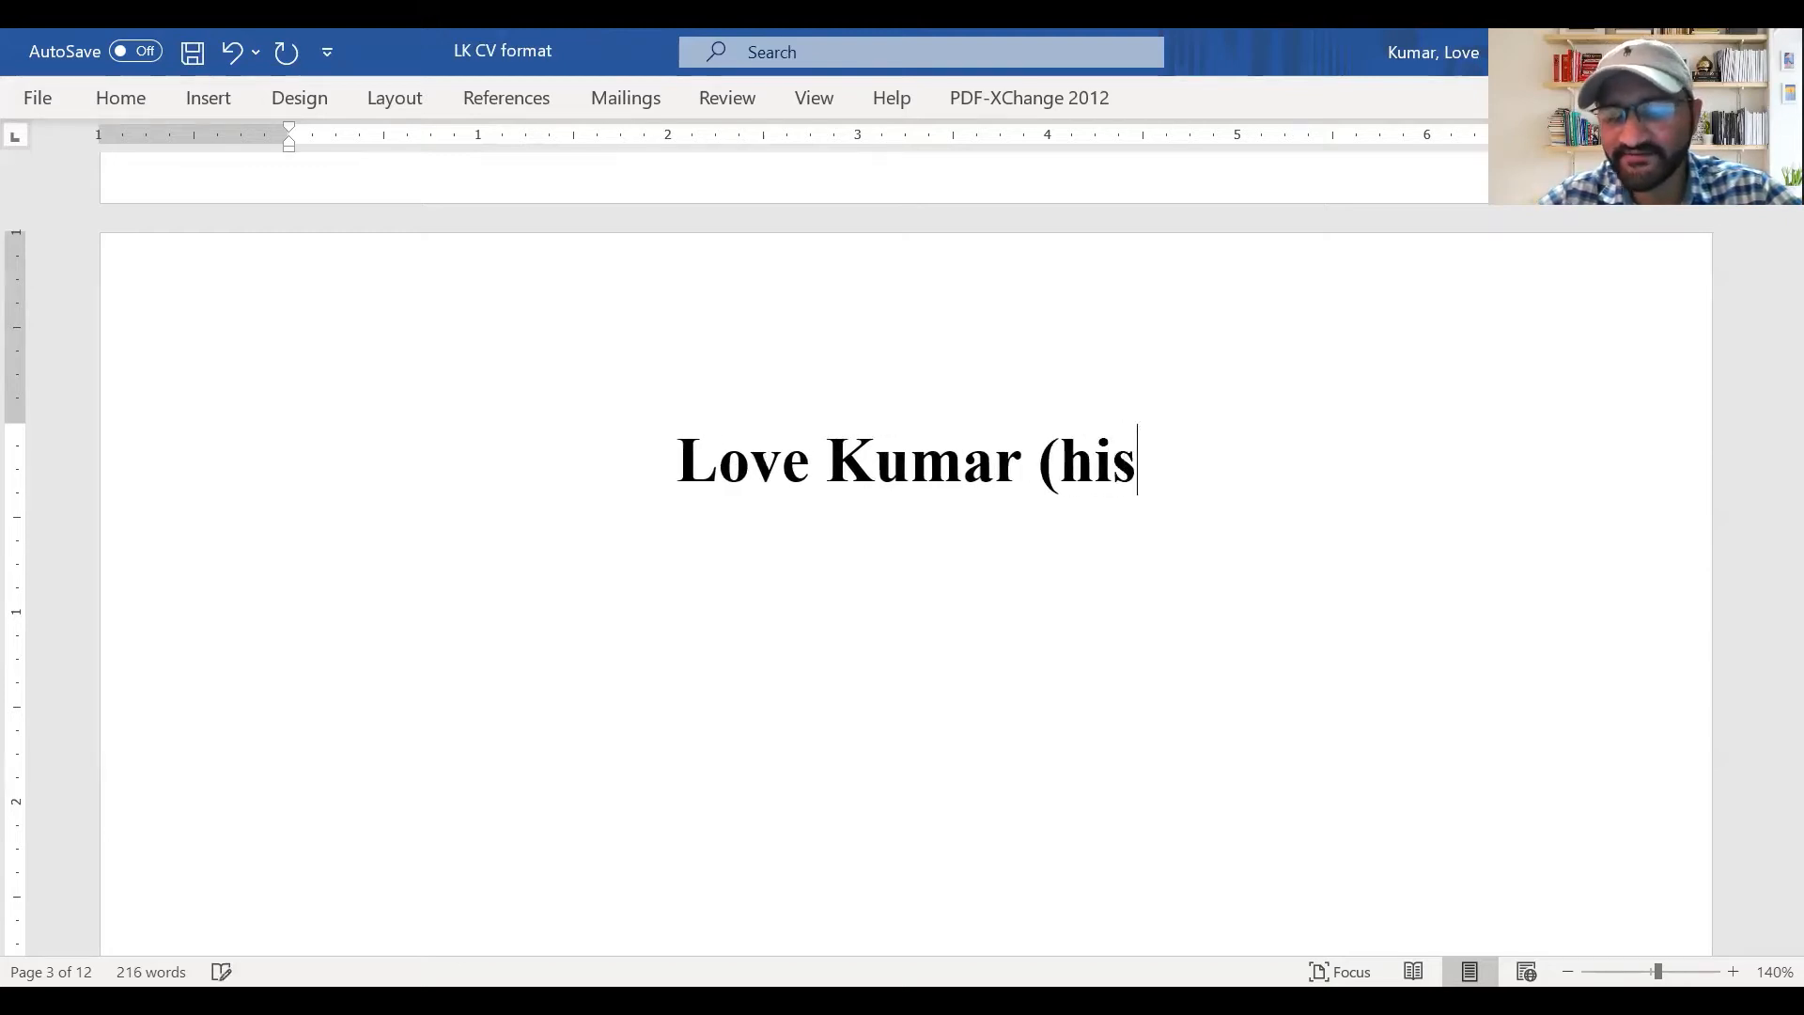
pyautogui.write('/him)')
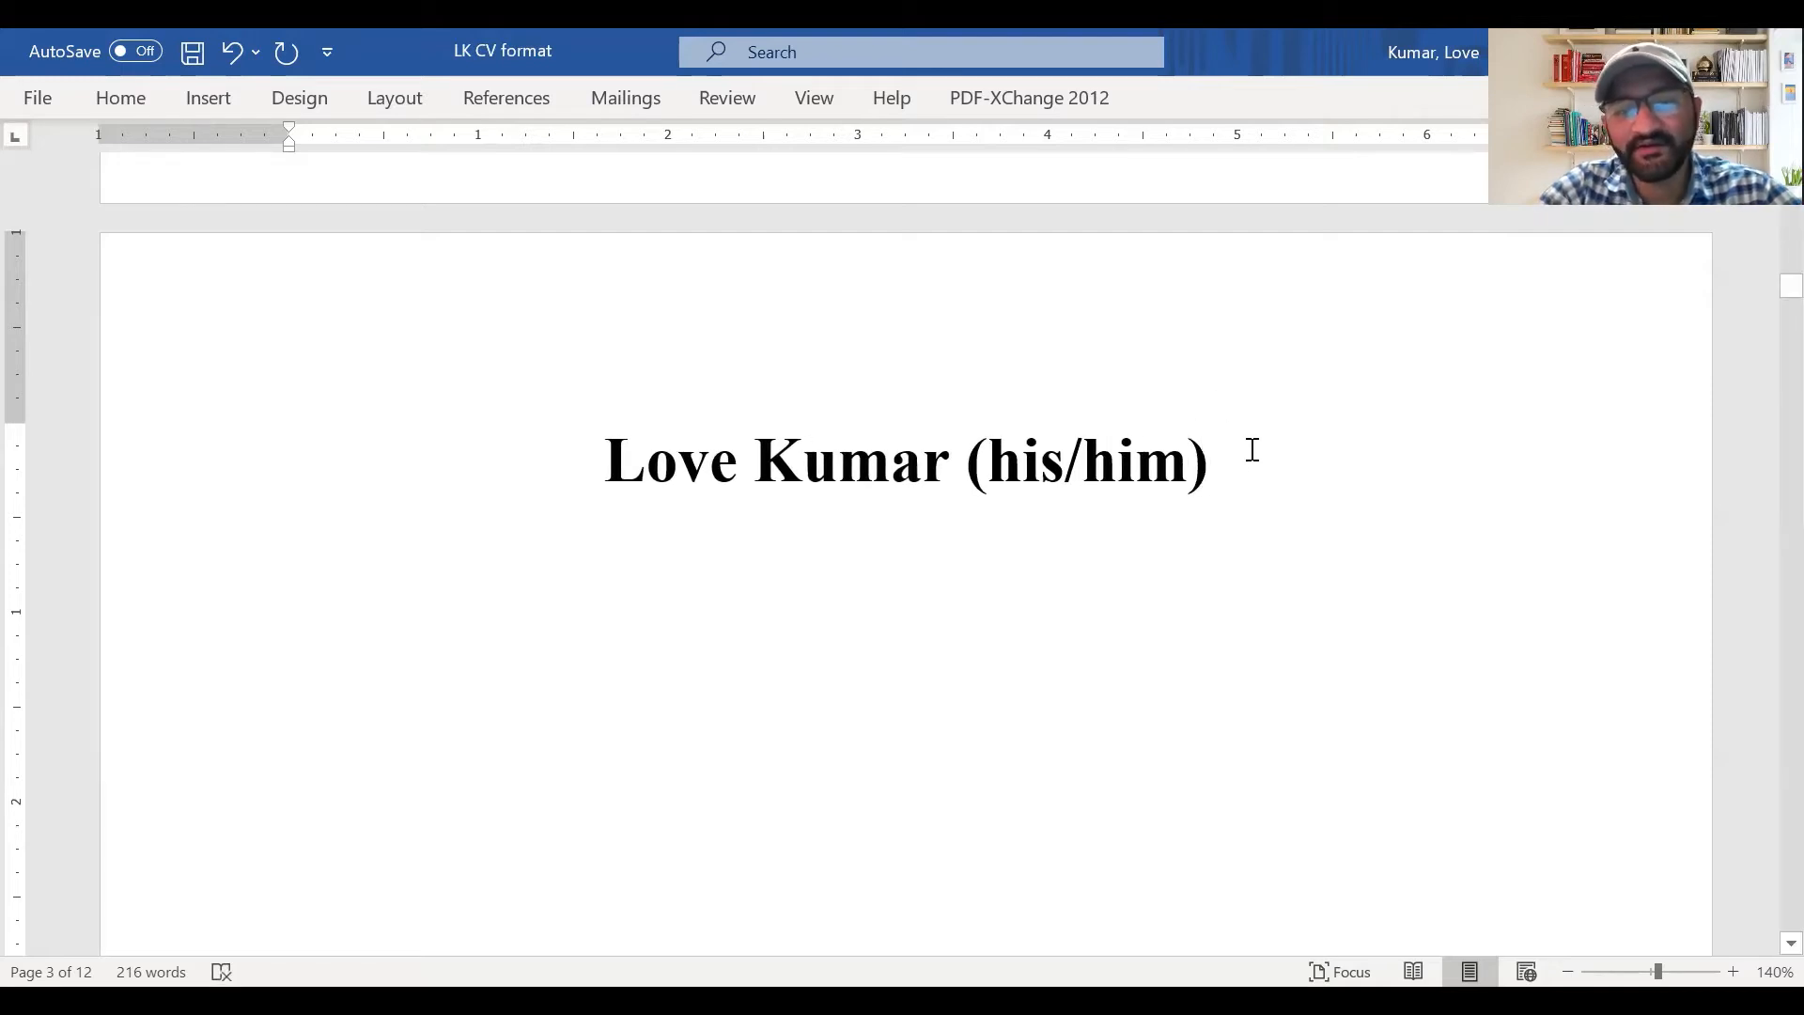
# Shrink the "(his/him)" text in the heading well below the name's font size and remove its bold formatting
pyautogui.moveTo(1226, 465); pyautogui.dragTo(968, 487)
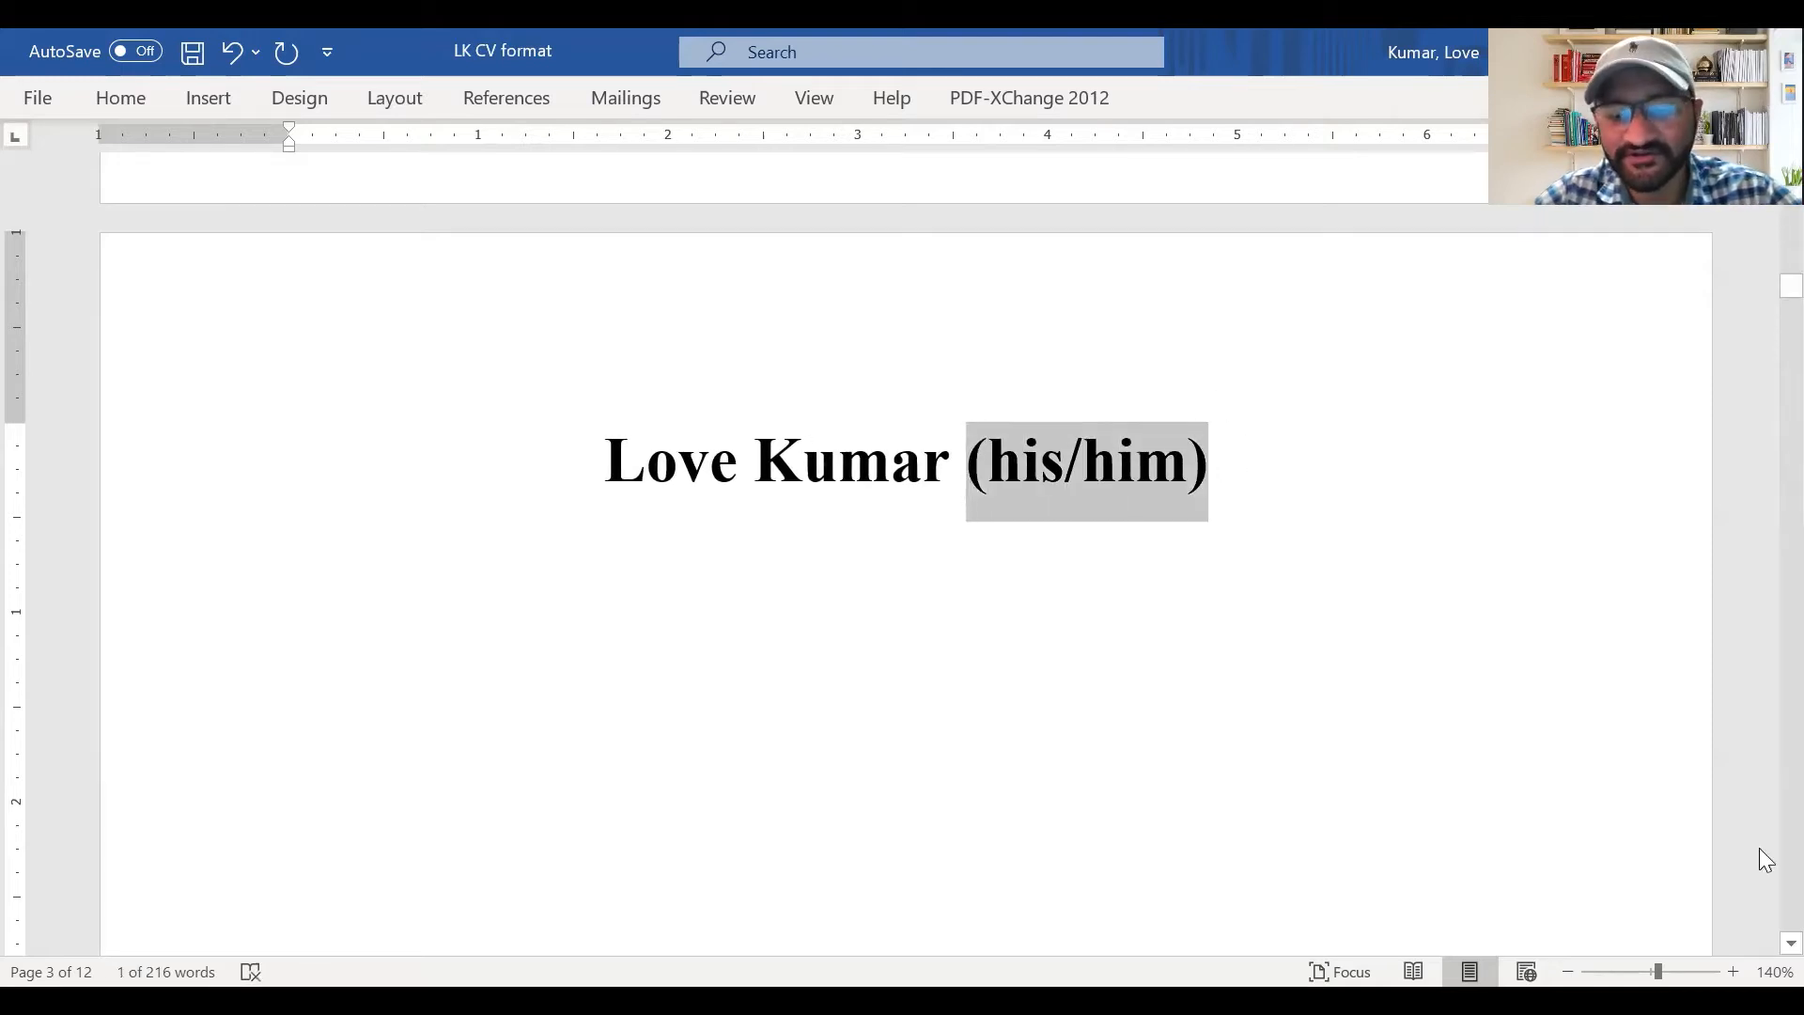
pyautogui.hotkey('ctrl', '[')
pyautogui.hotkey('ctrl', '[')
pyautogui.hotkey('ctrl', '[')
pyautogui.hotkey('ctrl', '[')
pyautogui.hotkey('ctrl', '[')
pyautogui.hotkey('ctrl', '[')
pyautogui.hotkey('ctrl', '[')
pyautogui.hotkey('ctrl', '[')
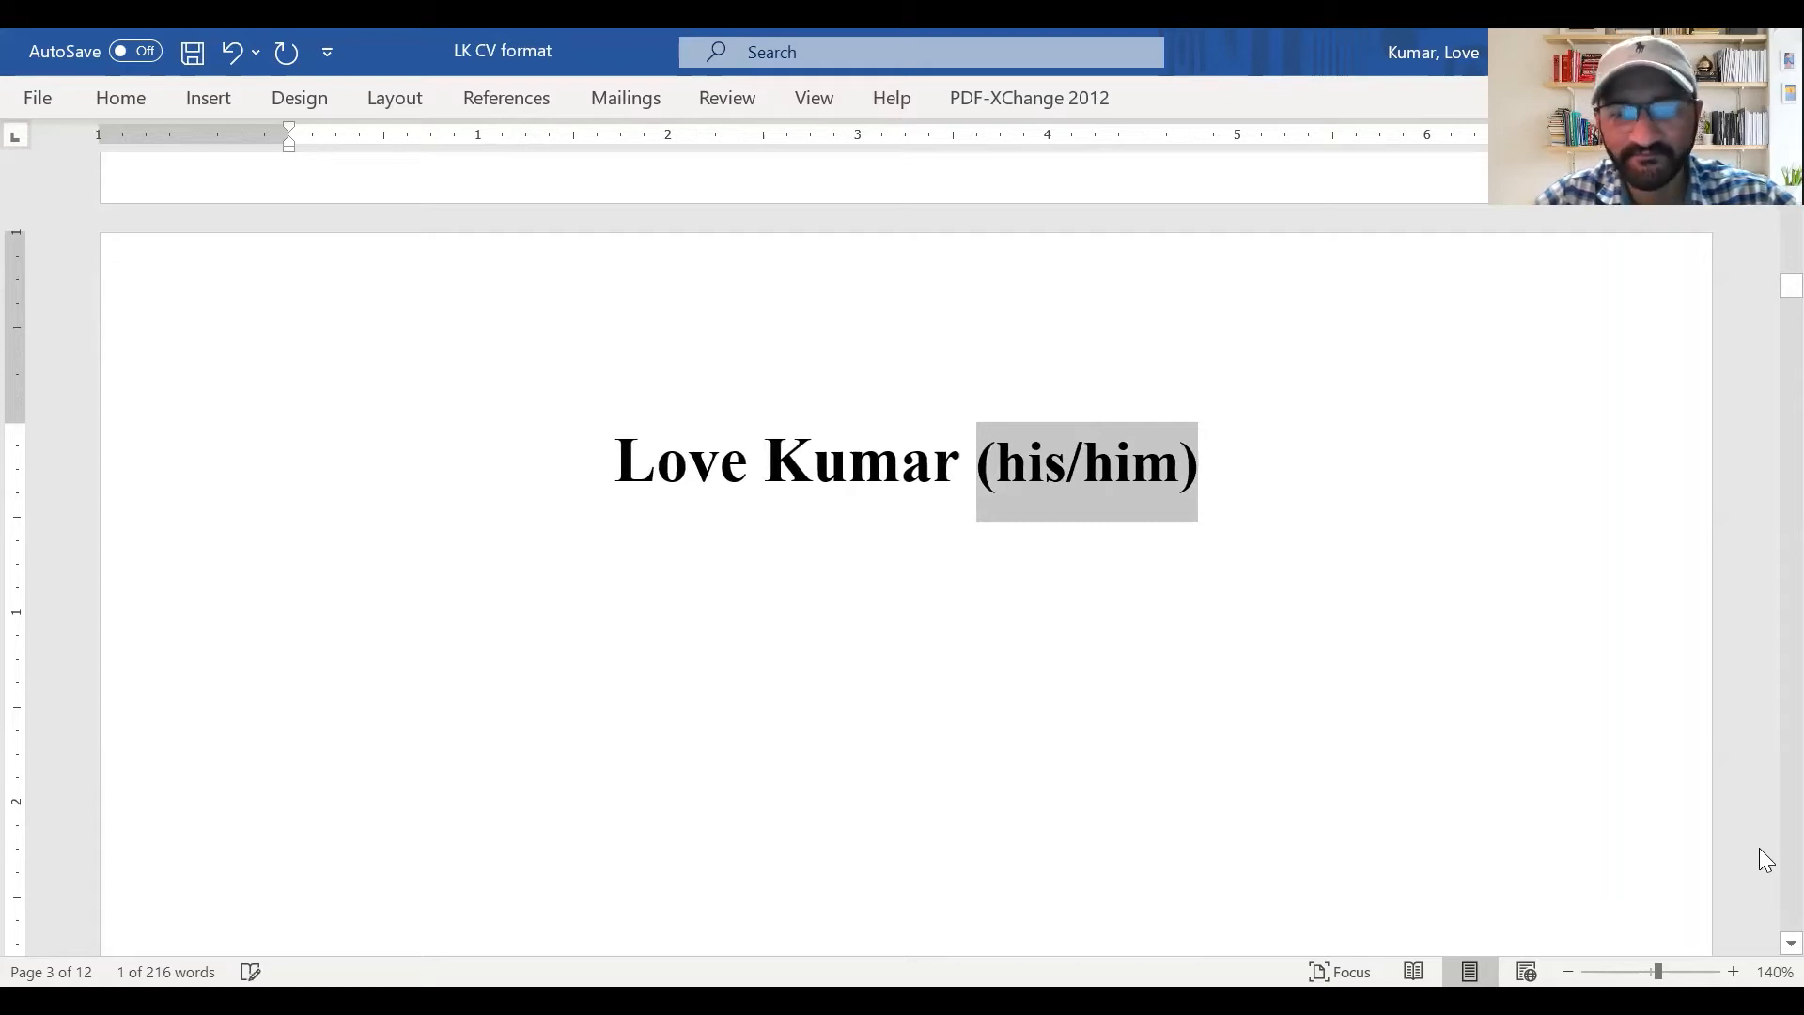
pyautogui.hotkey('ctrl', '[')
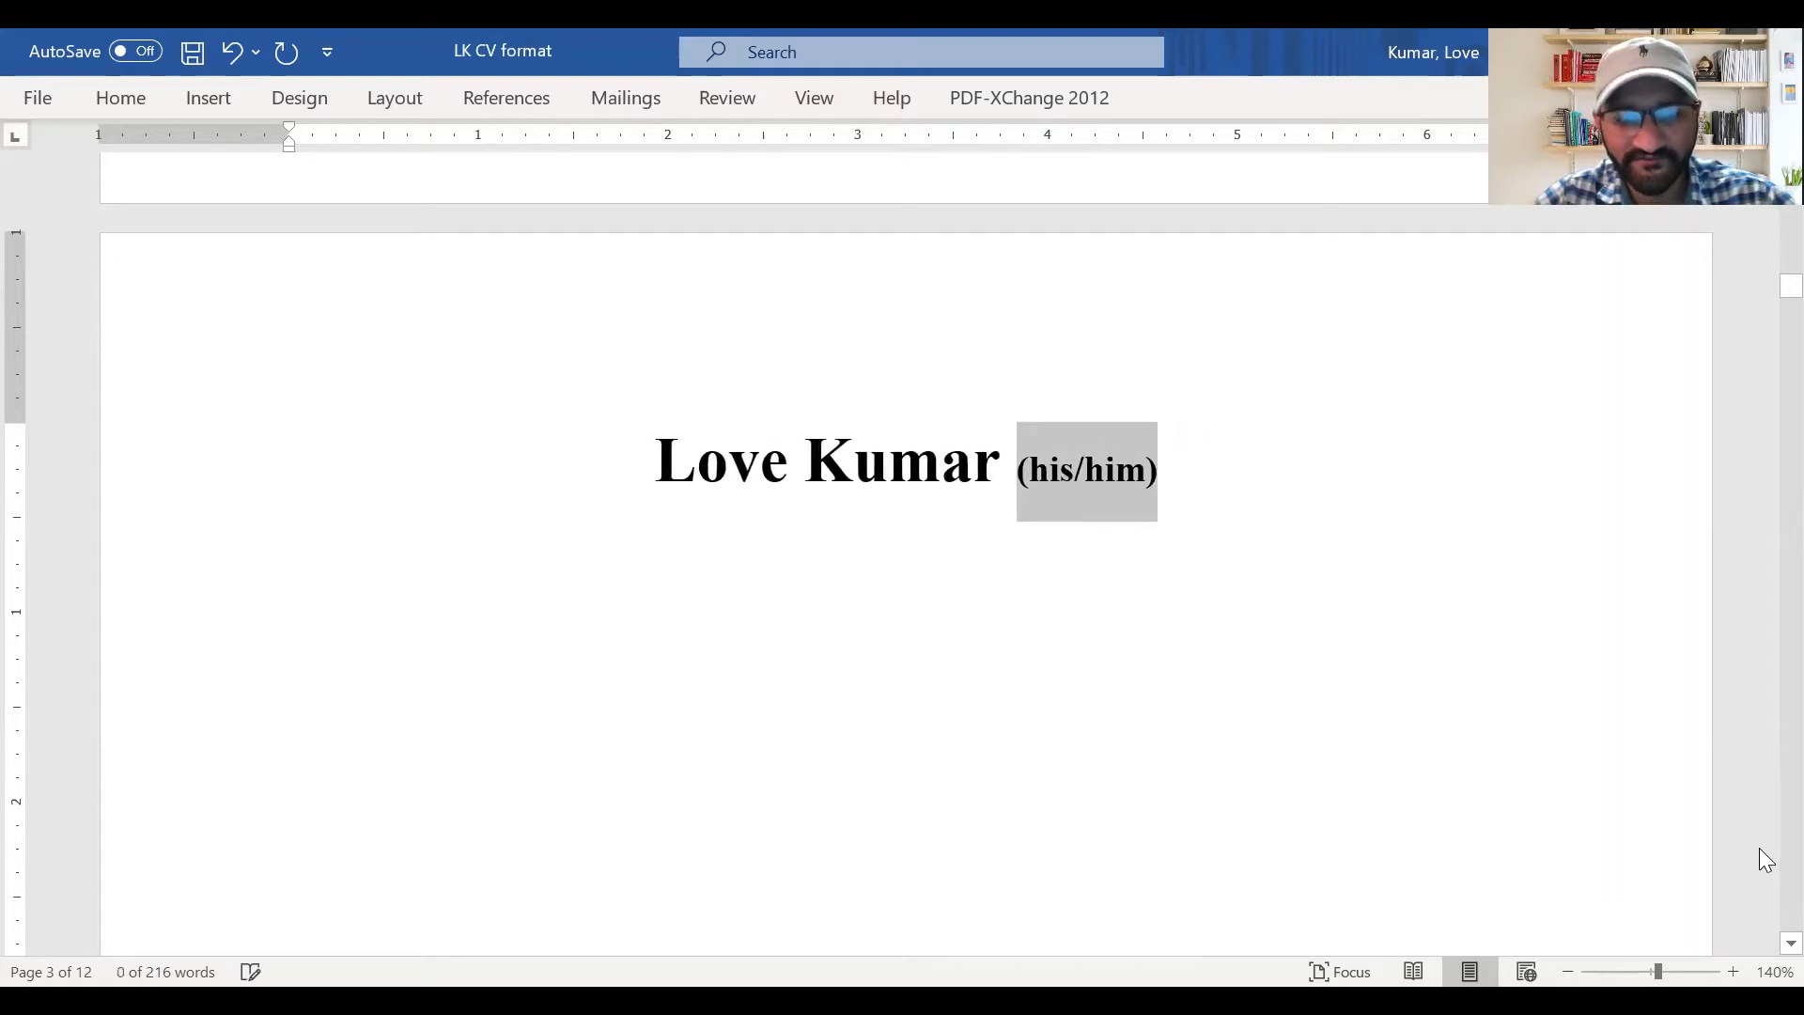
pyautogui.hotkey('ctrl', 'b')
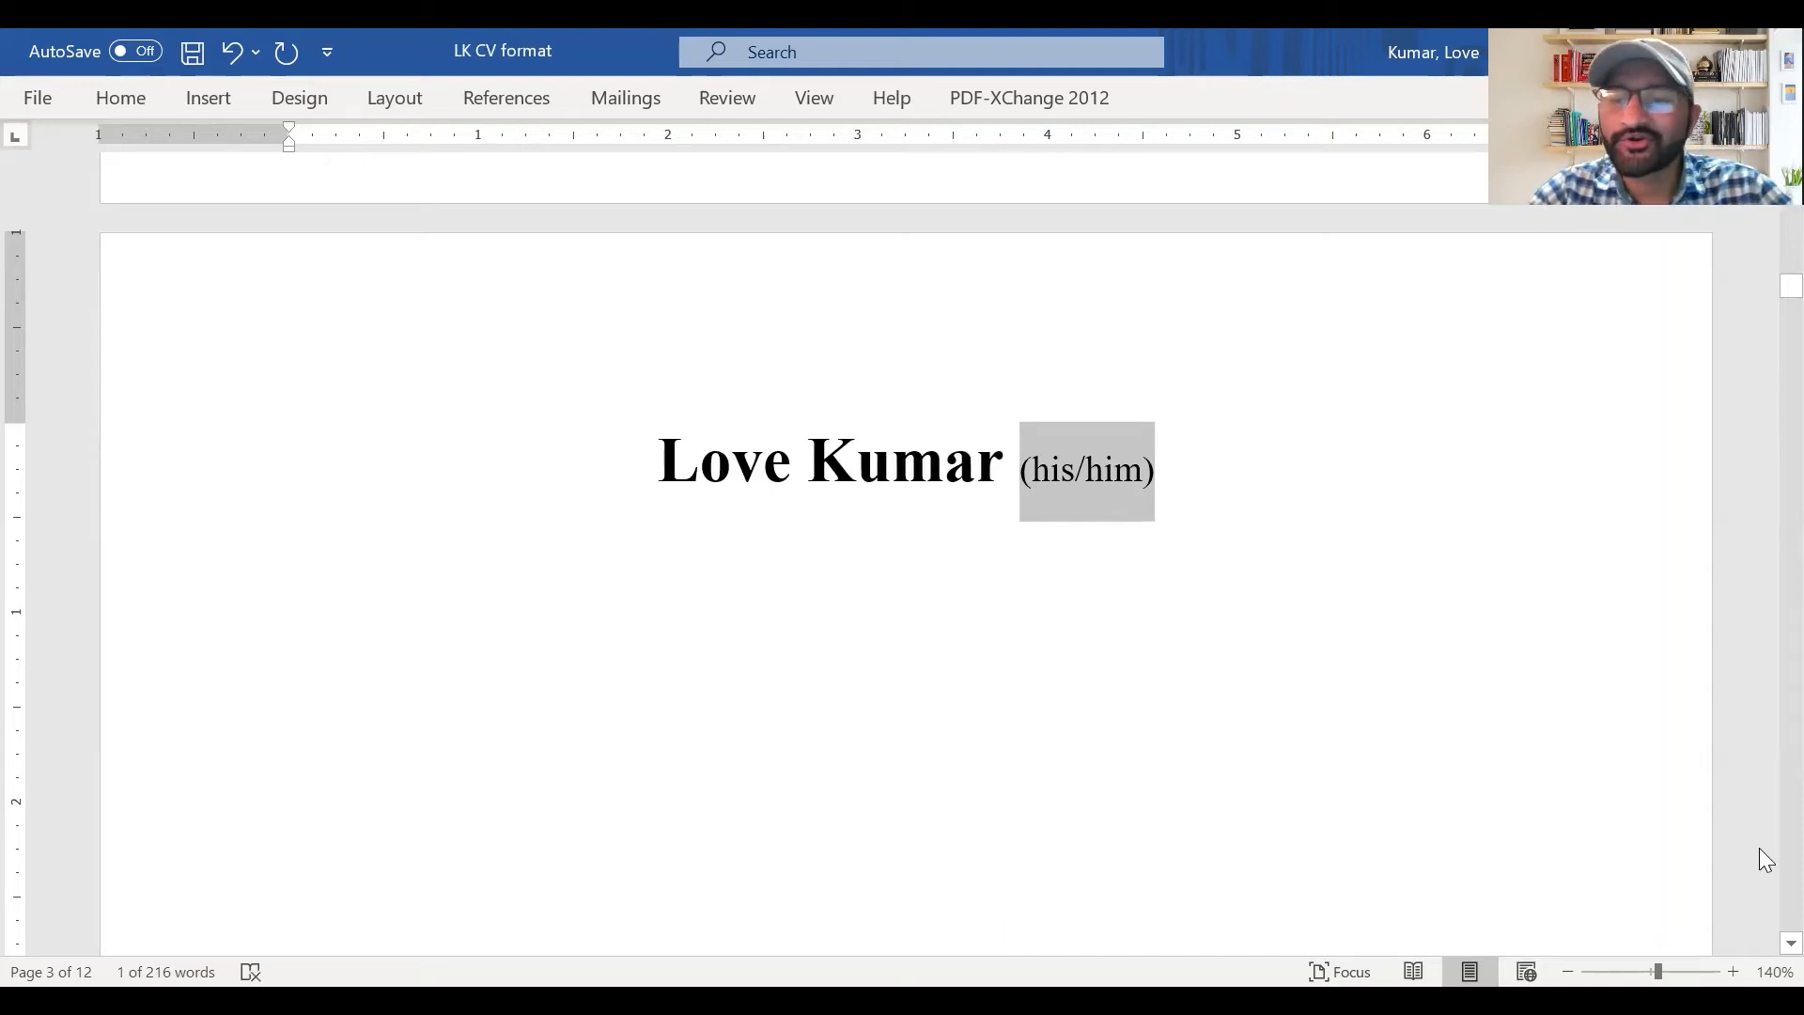
pyautogui.click(639, 470)
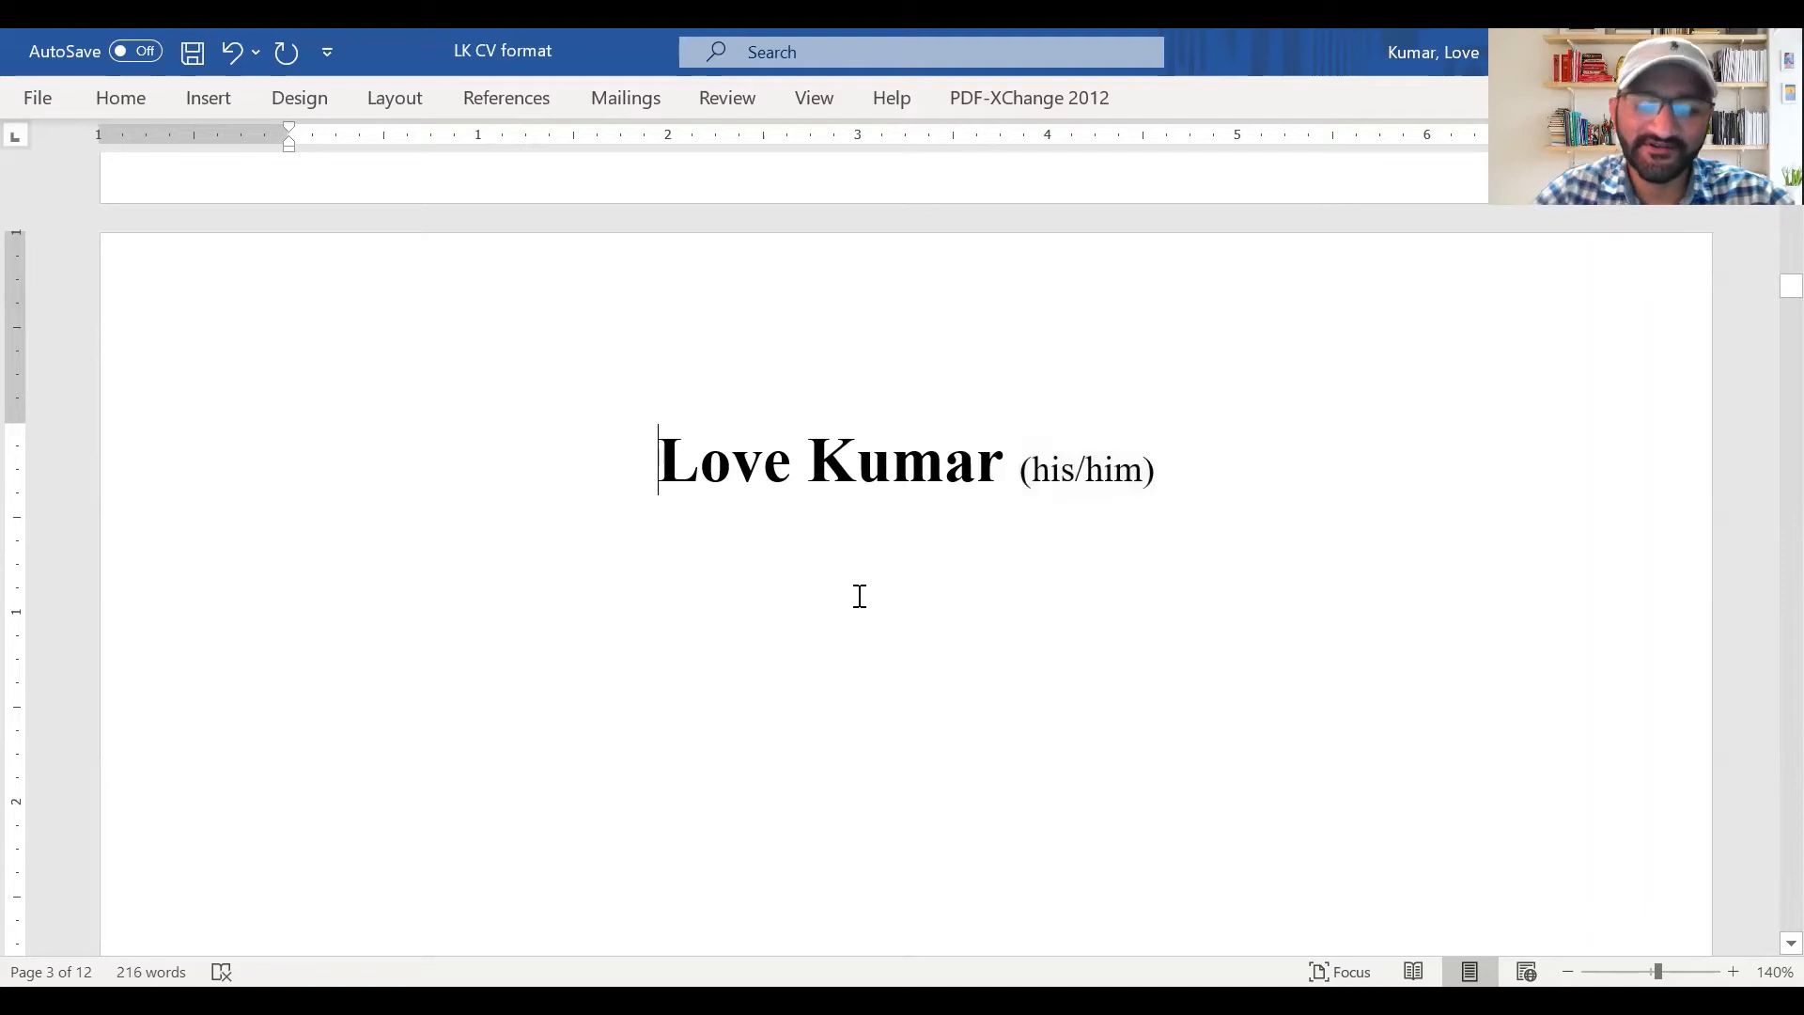
pyautogui.write('Mr.')
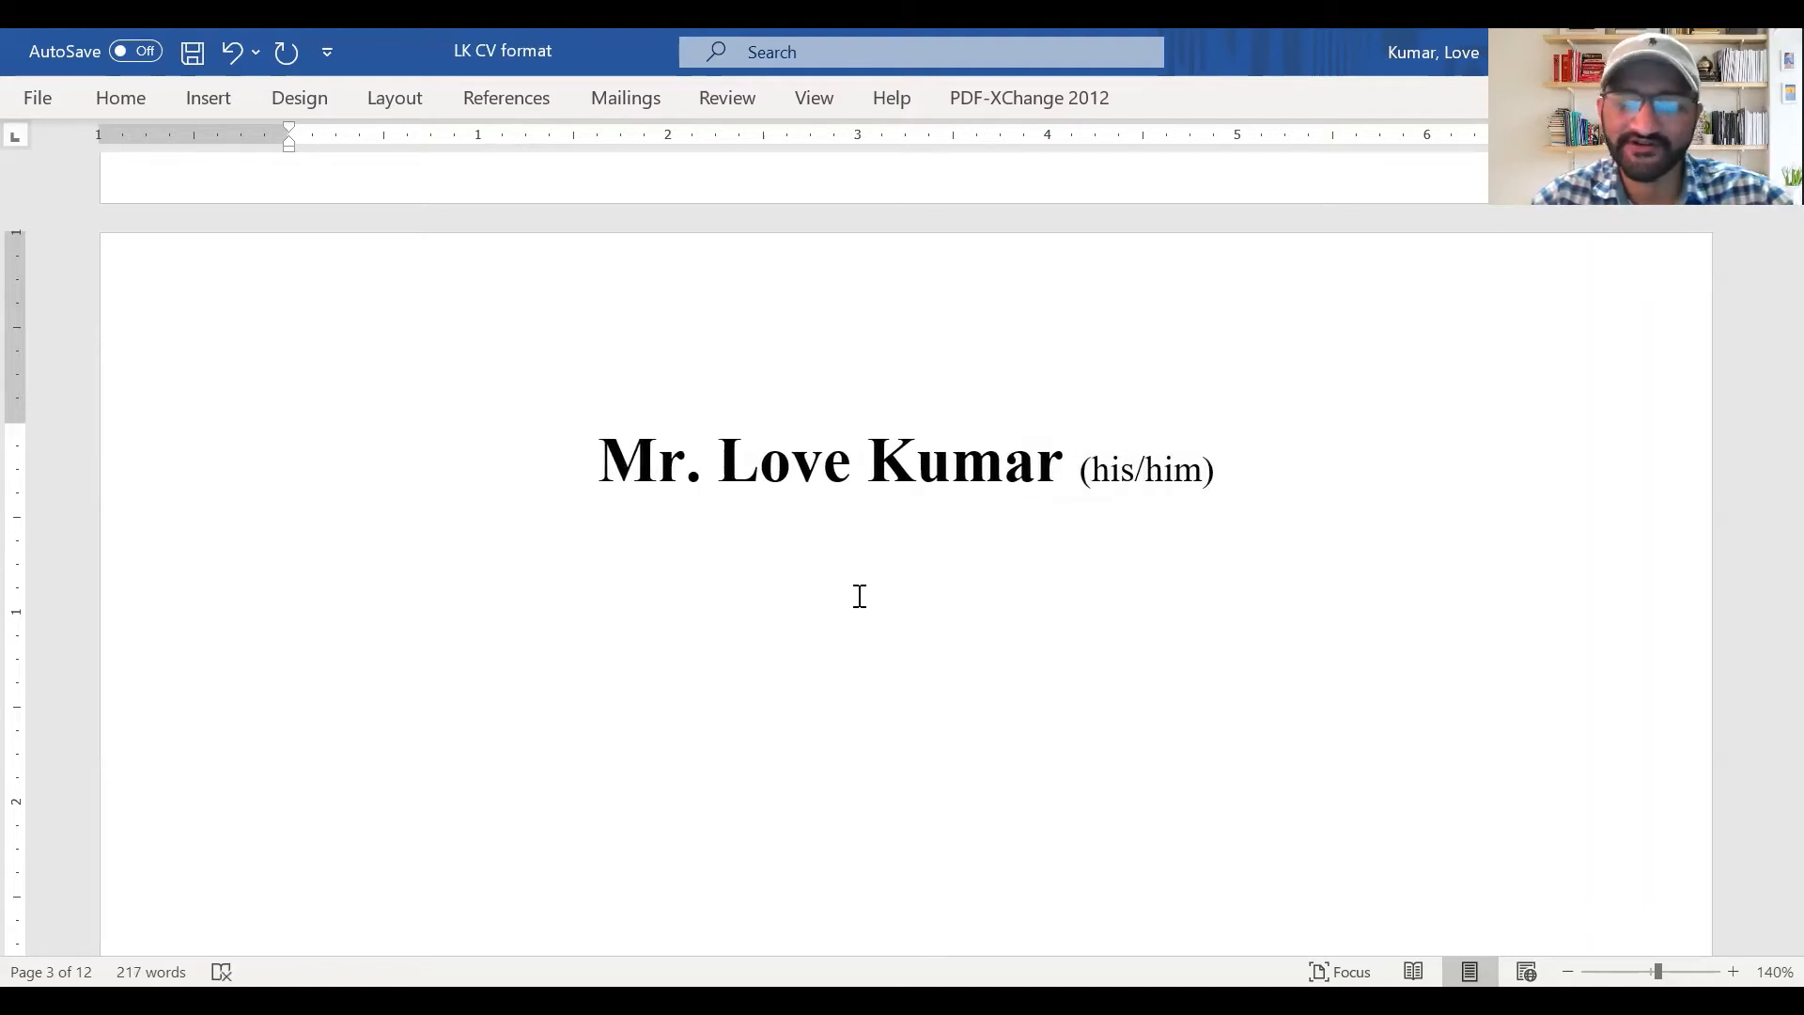
pyautogui.press('BackSpace')
pyautogui.press('BackSpace')
pyautogui.press('BackSpace')
pyautogui.press('BackSpace')
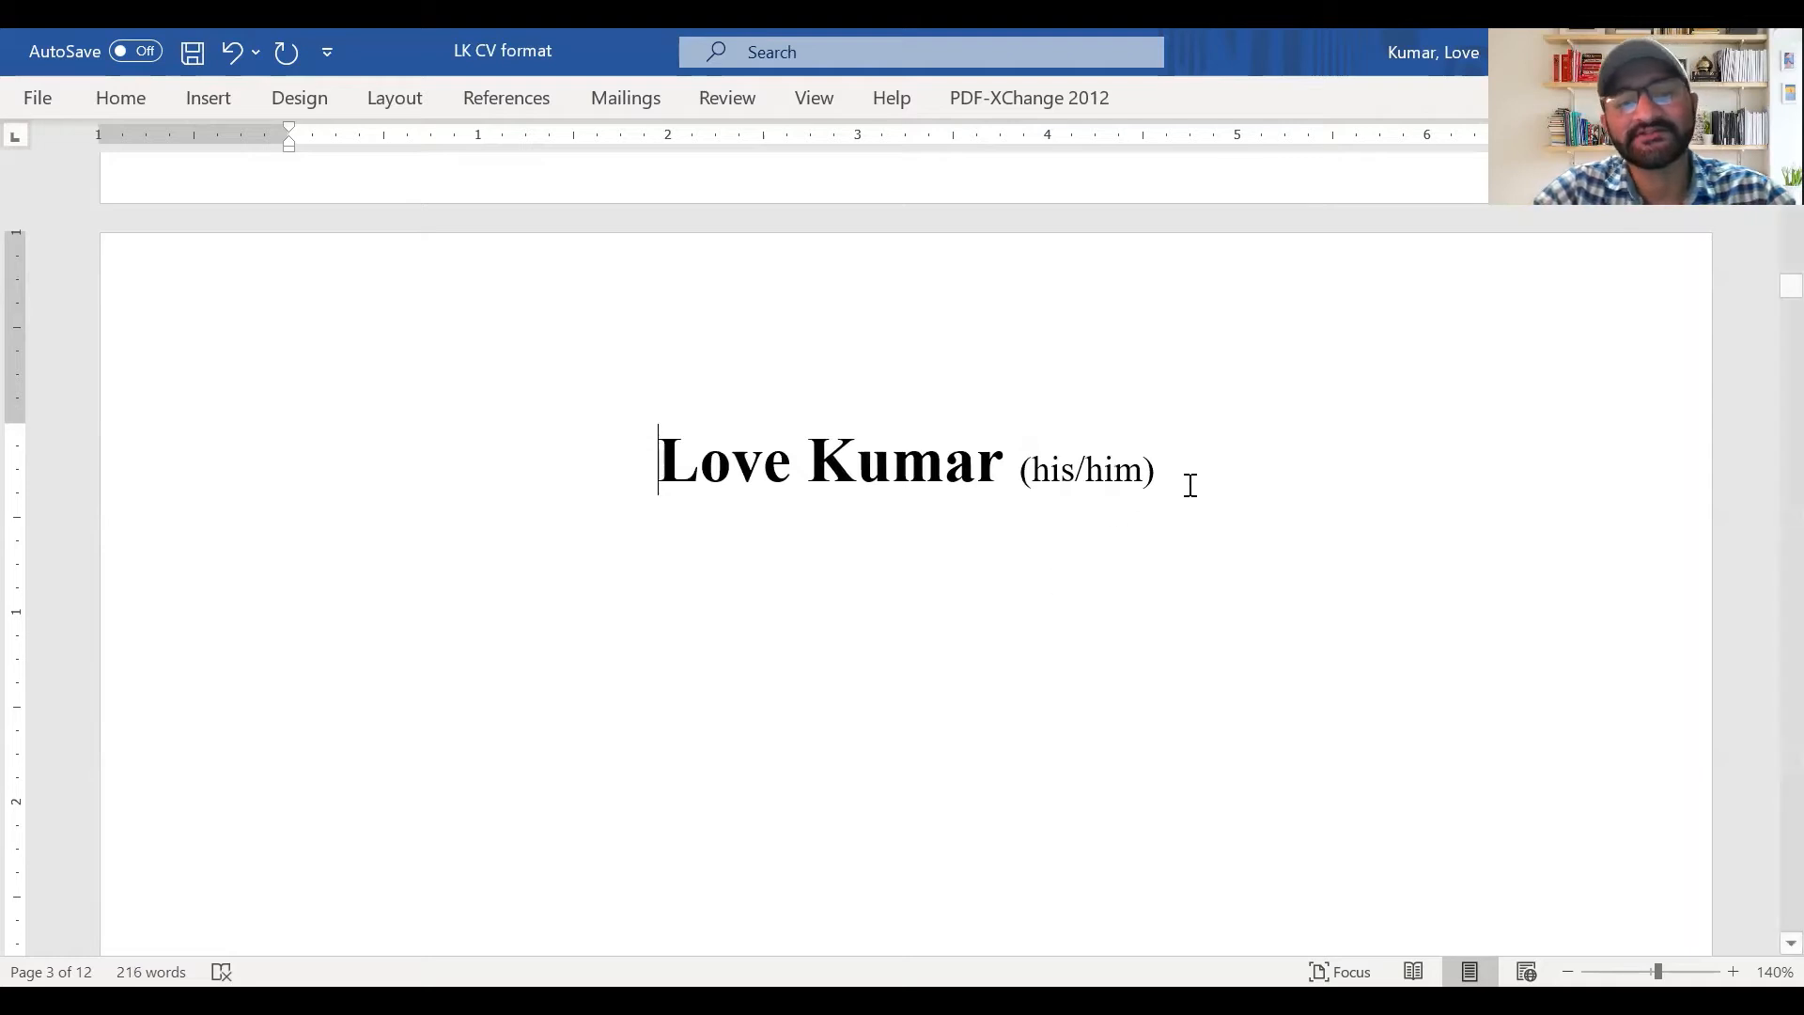
# Bring the job title, contact details and LinkedIn line back up directly beneath the name heading
pyautogui.moveTo(1142, 493); pyautogui.dragTo(1027, 495)
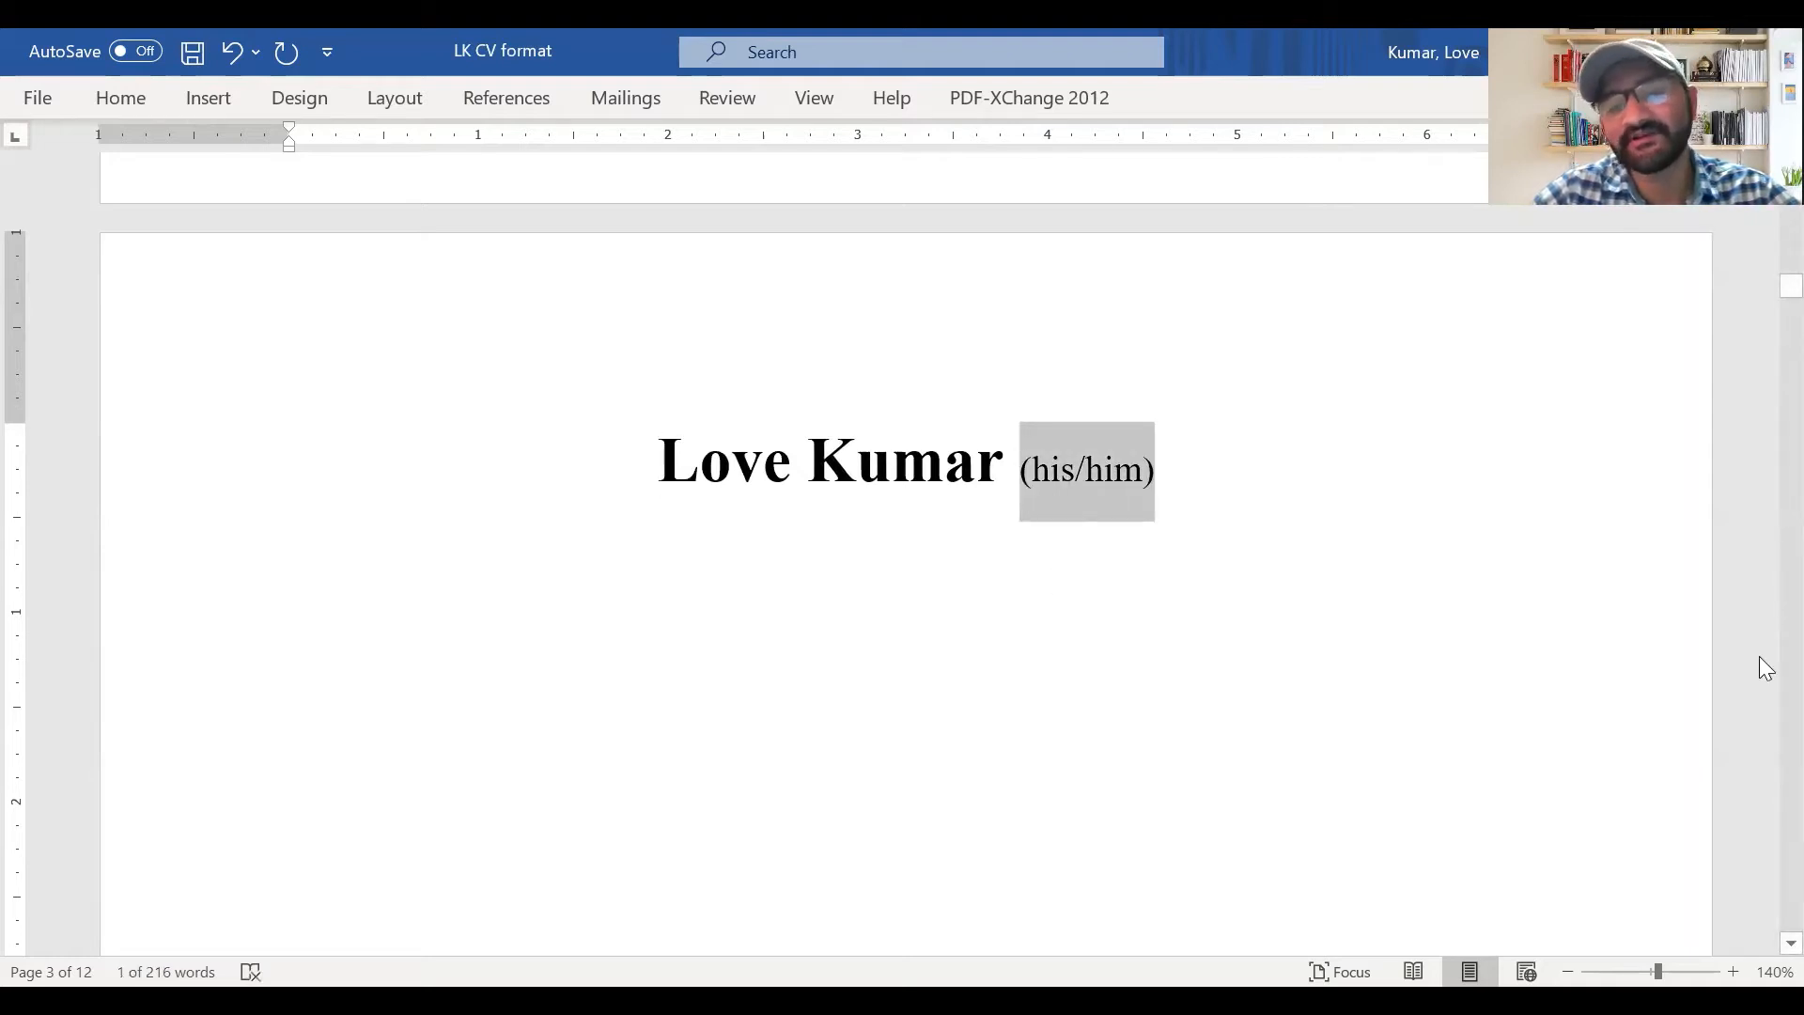
pyautogui.press('Right')
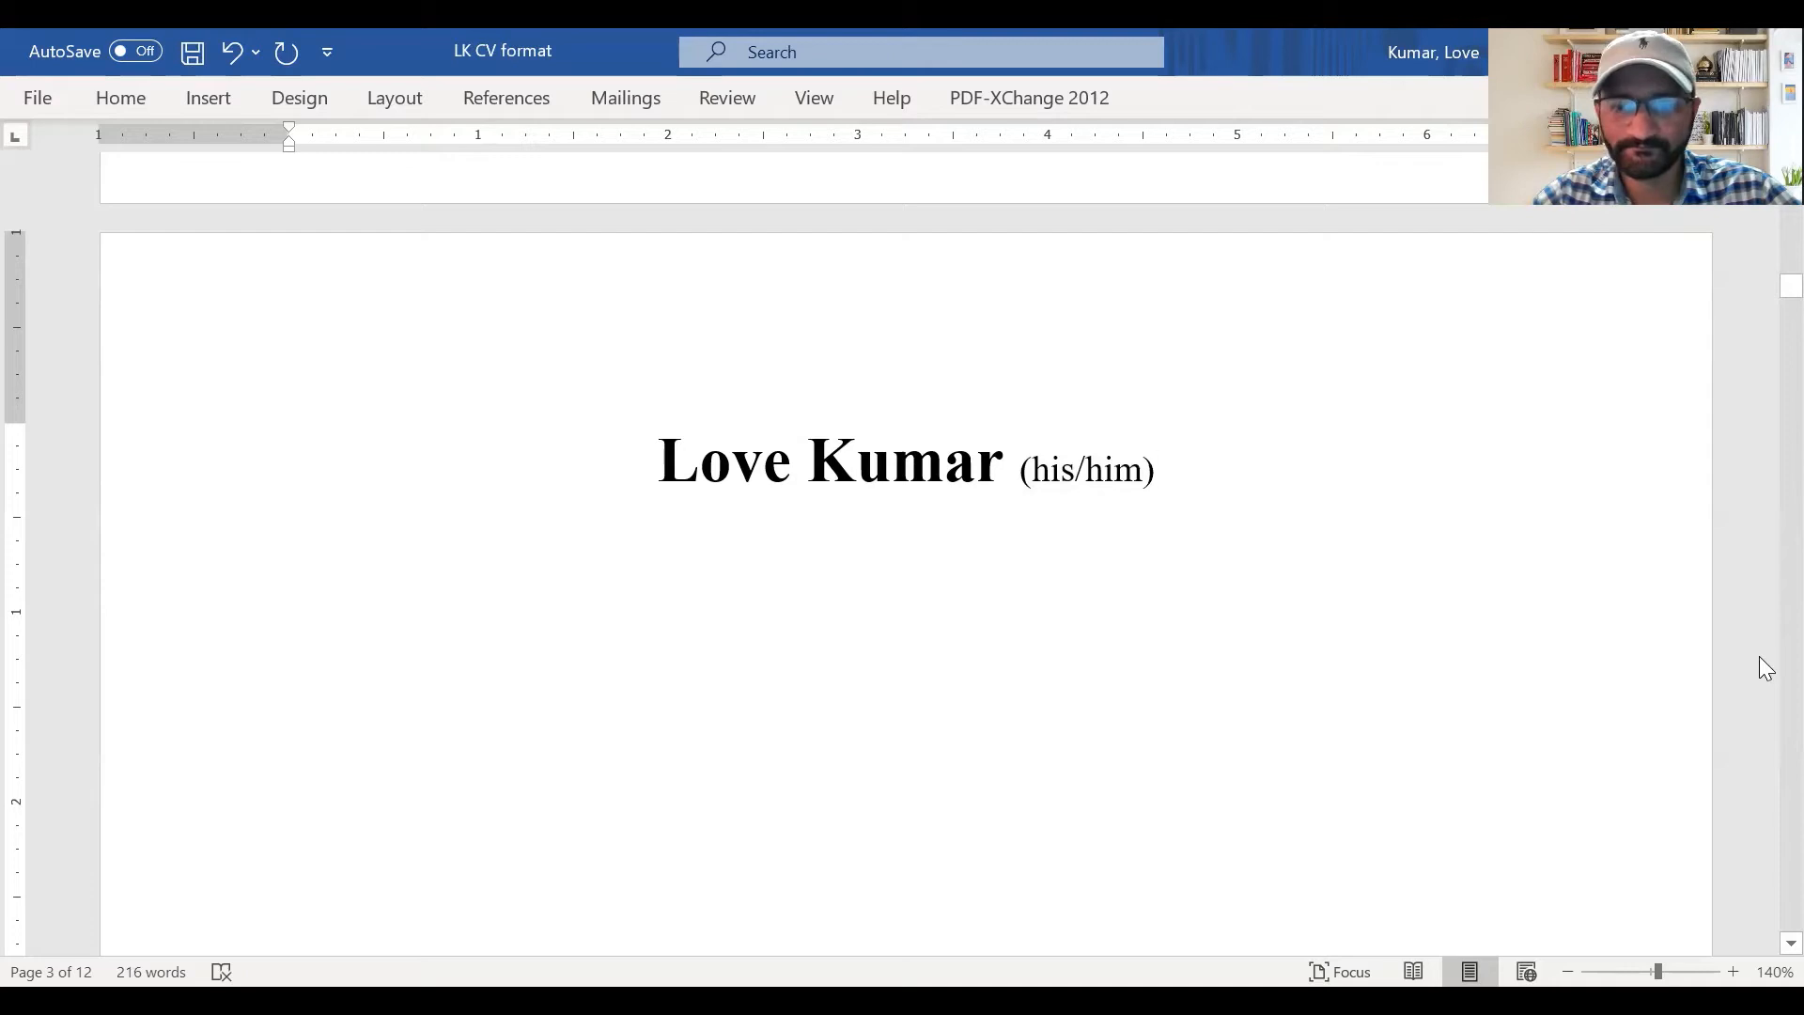
pyautogui.hotkey('ctrl', 'z')
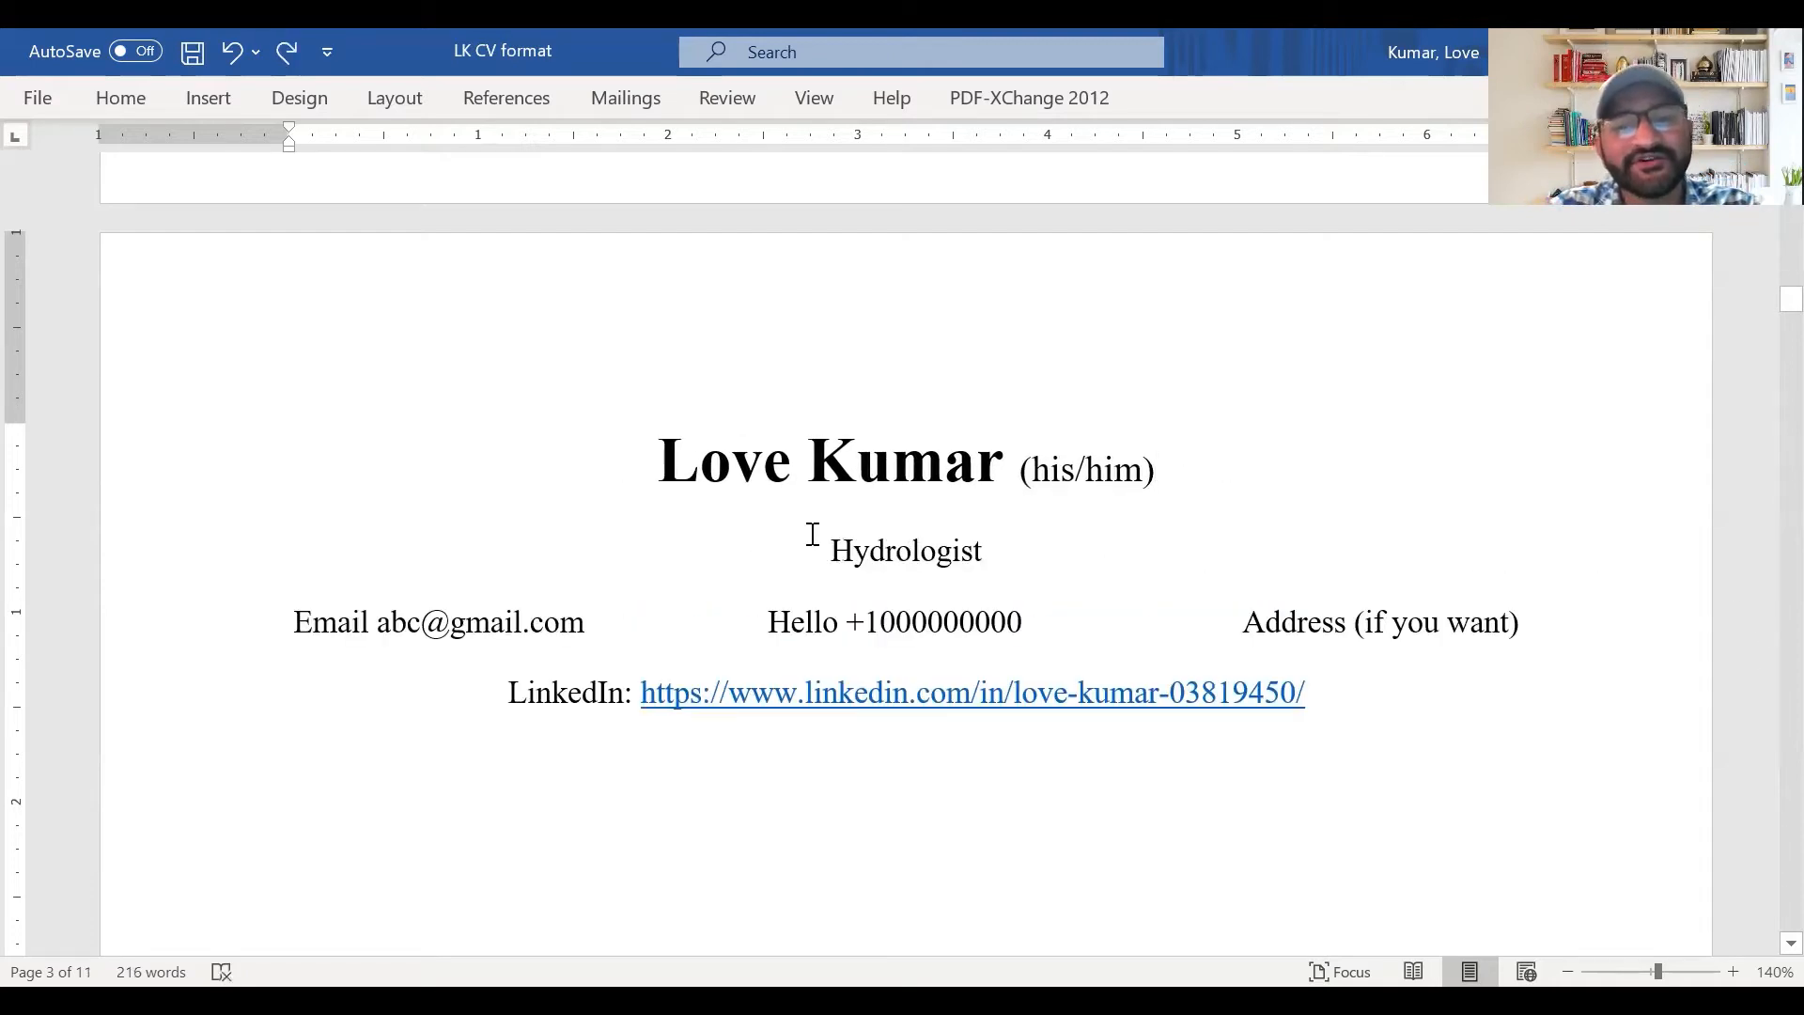
# Examine the job title, email, phone and address entries beneath the name heading
pyautogui.moveTo(760, 542); pyautogui.dragTo(1006, 538)
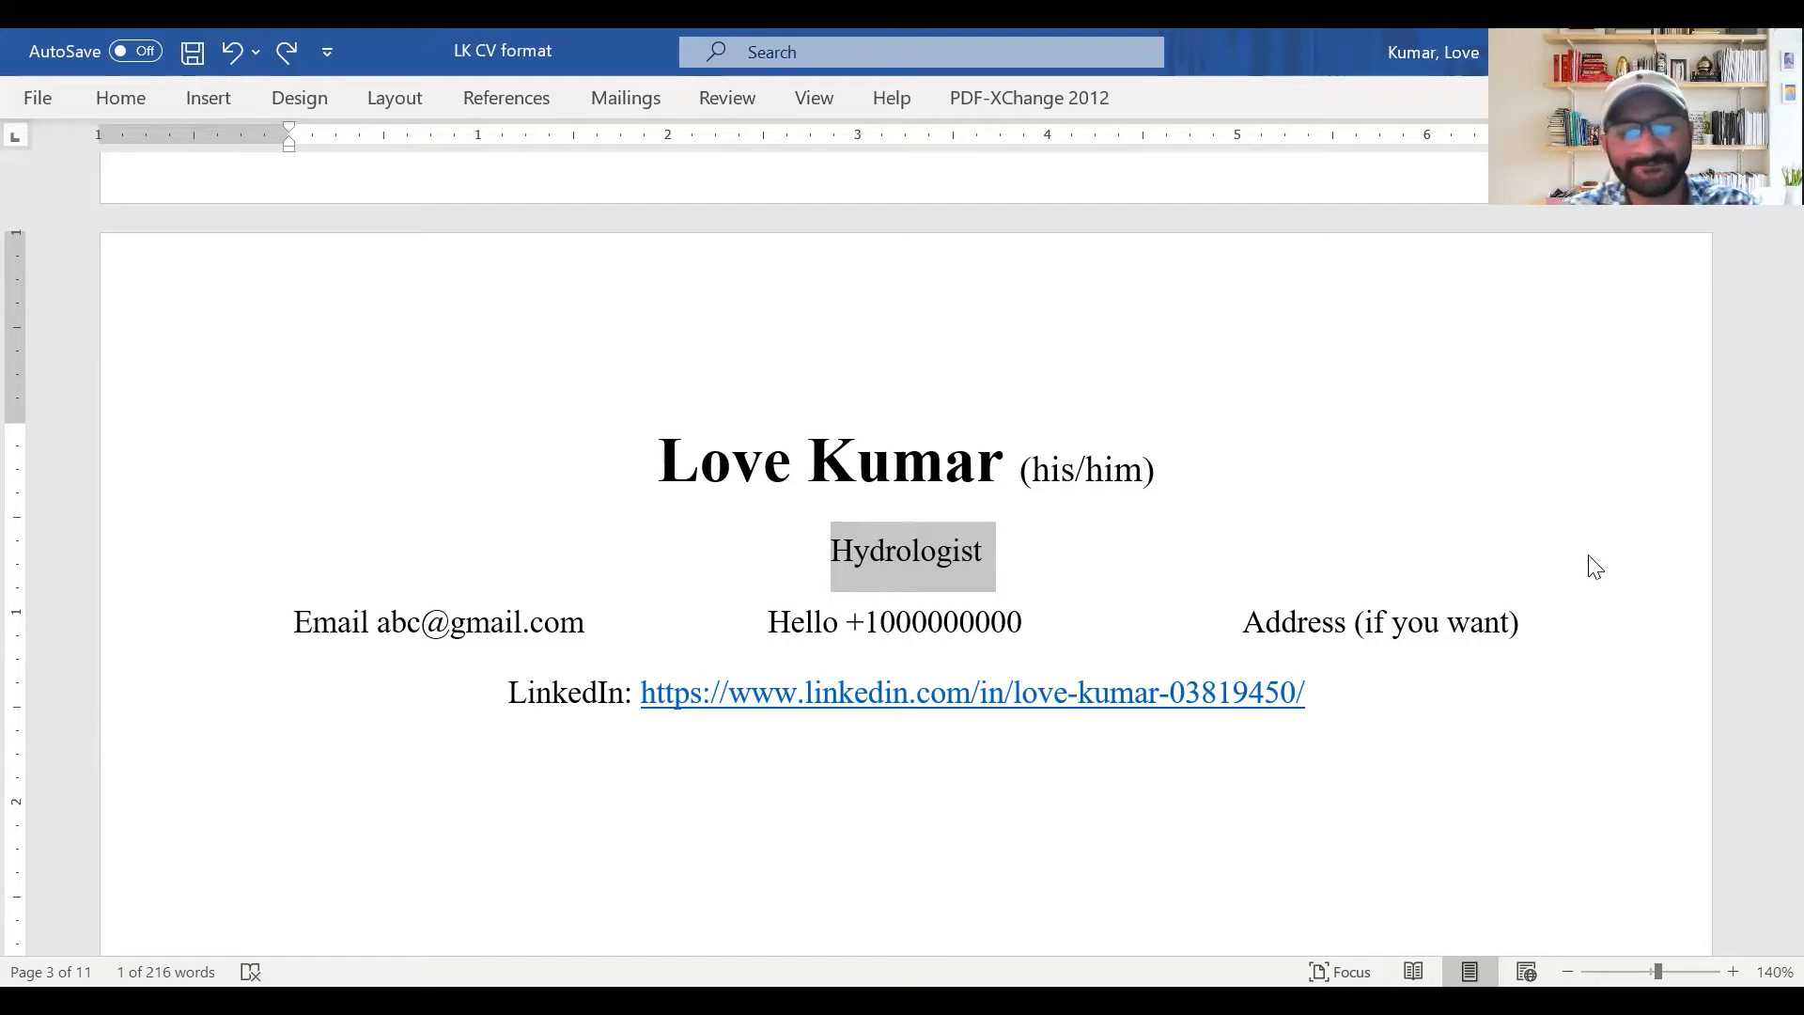
pyautogui.moveTo(287, 636); pyautogui.dragTo(565, 635)
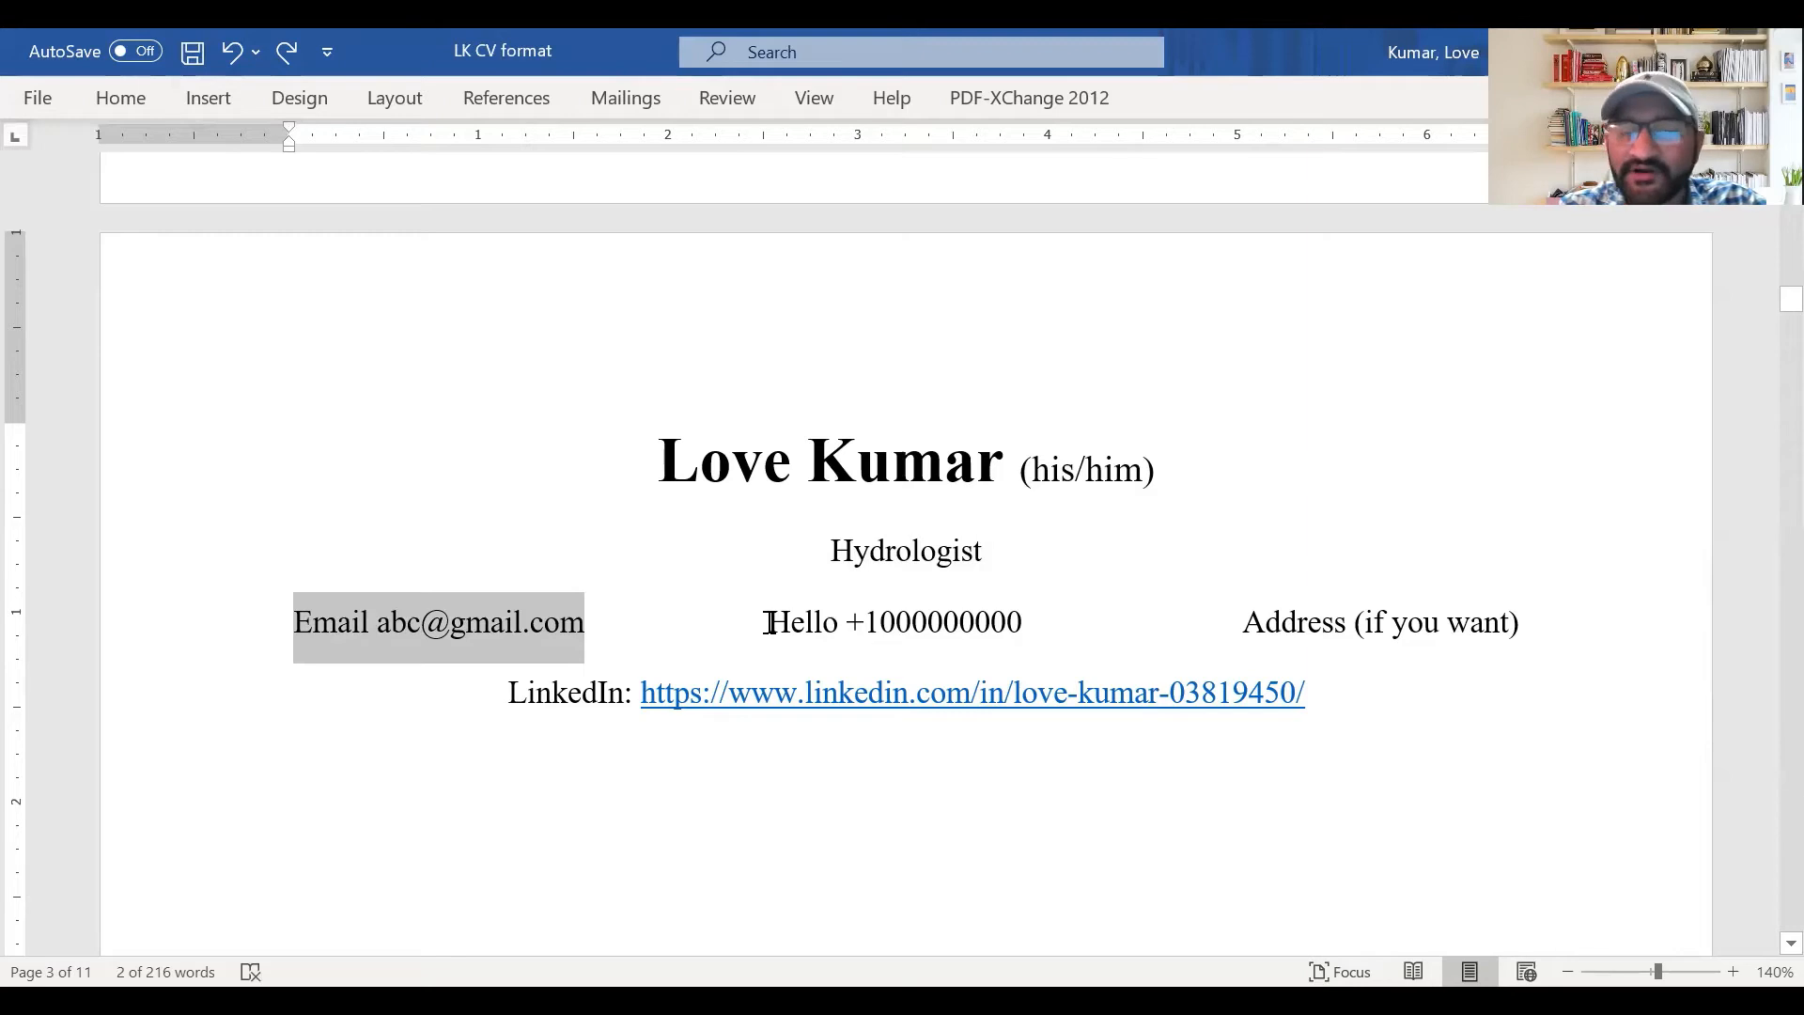
pyautogui.moveTo(768, 622); pyautogui.dragTo(1060, 620)
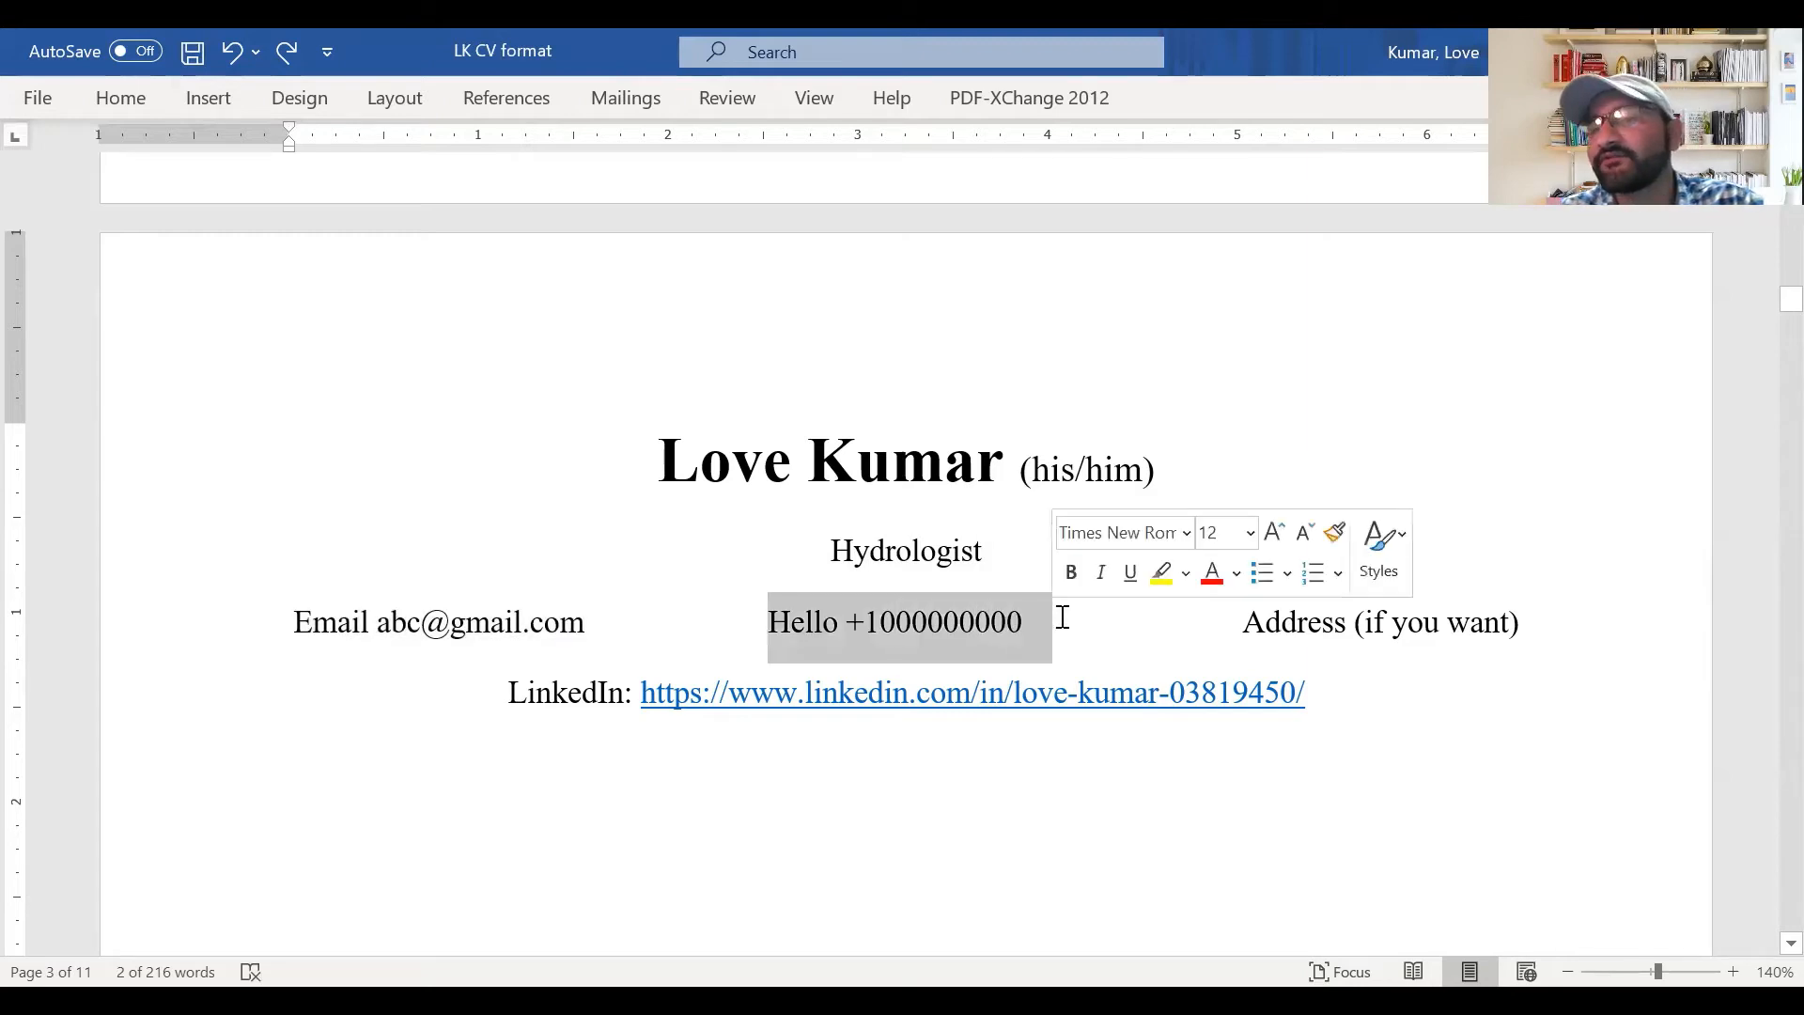
pyautogui.click(1590, 639)
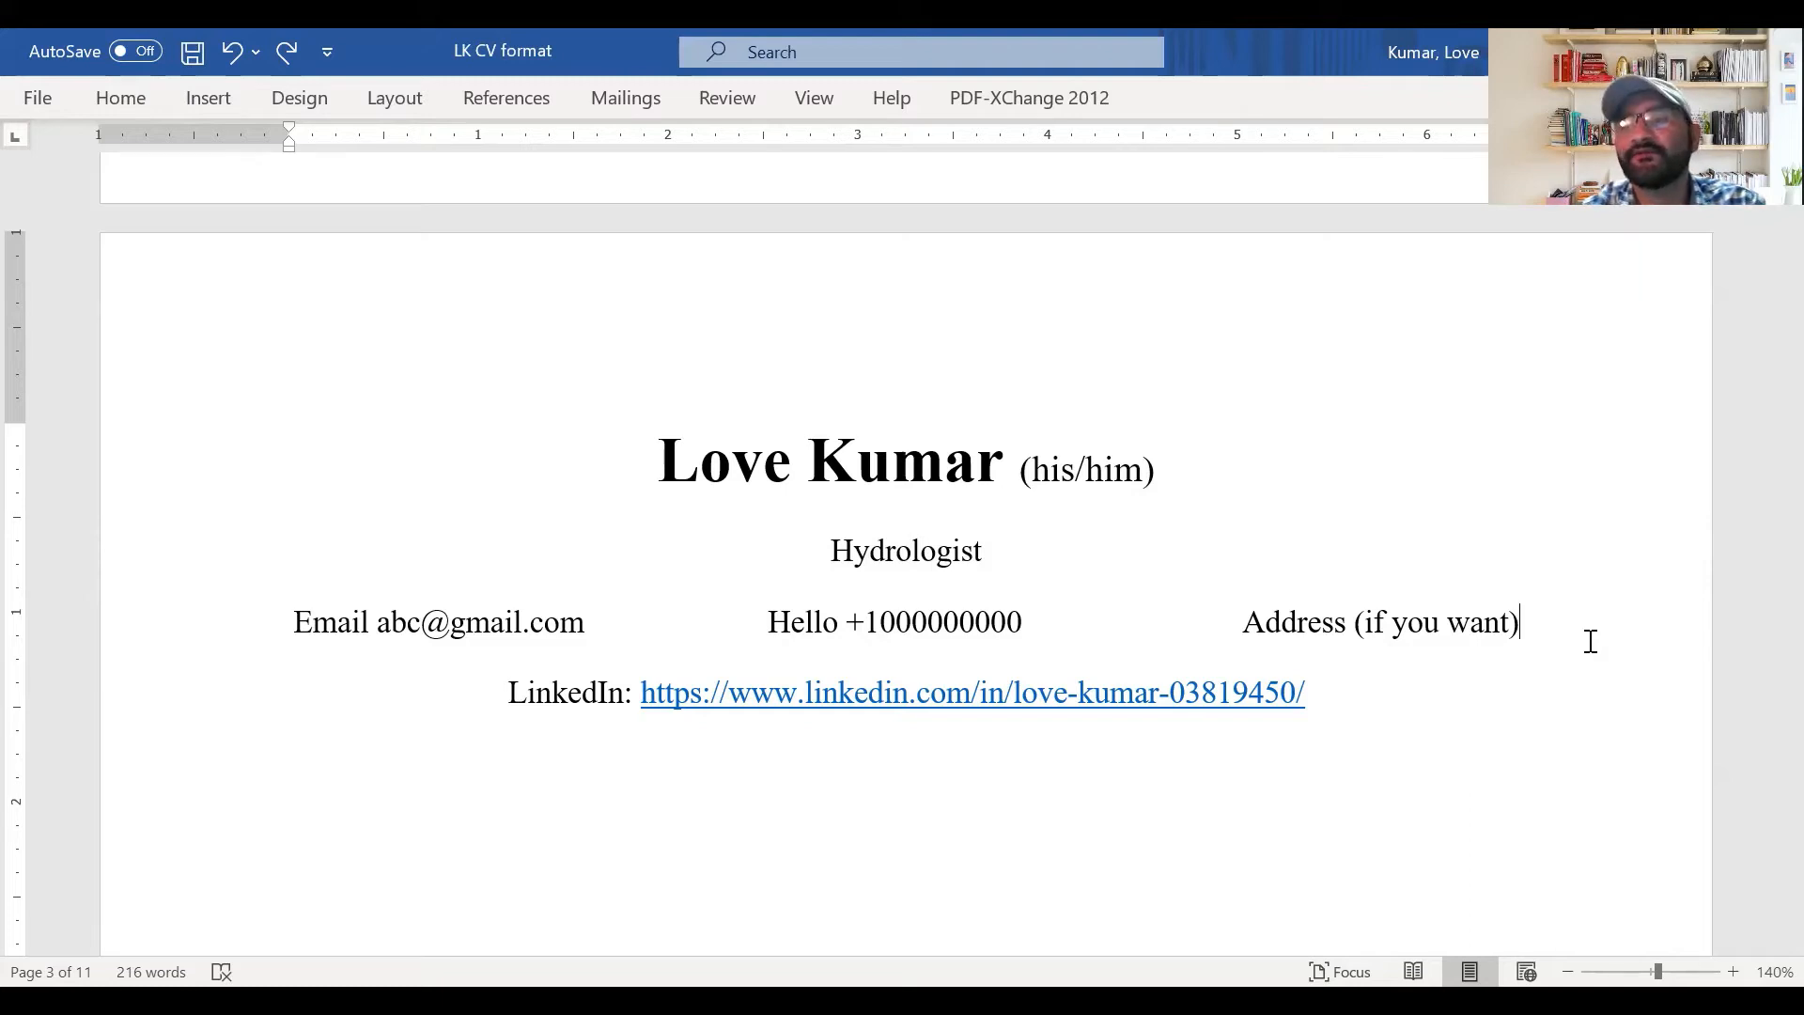
# Bring the Profile/ Summary section up from the following page to directly beneath the LinkedIn line
pyautogui.press('Down')
pyautogui.moveTo(1265, 693); pyautogui.dragTo(382, 696)
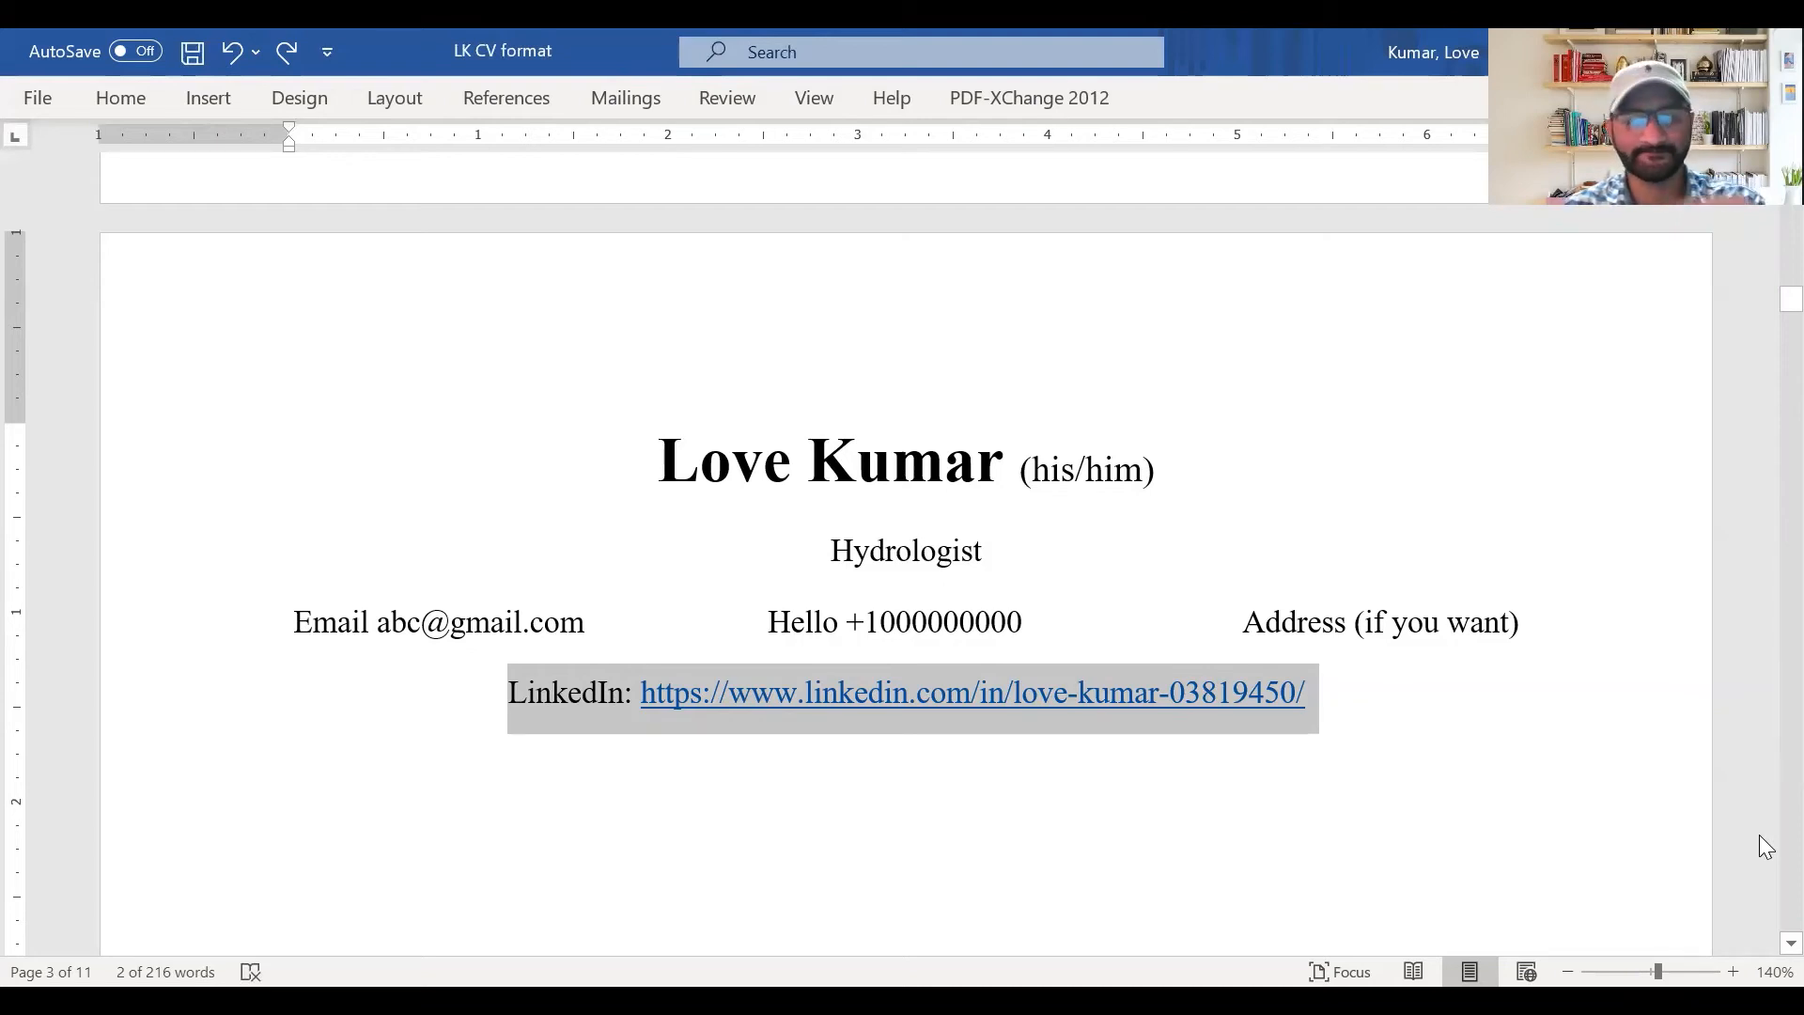
pyautogui.press('Down')
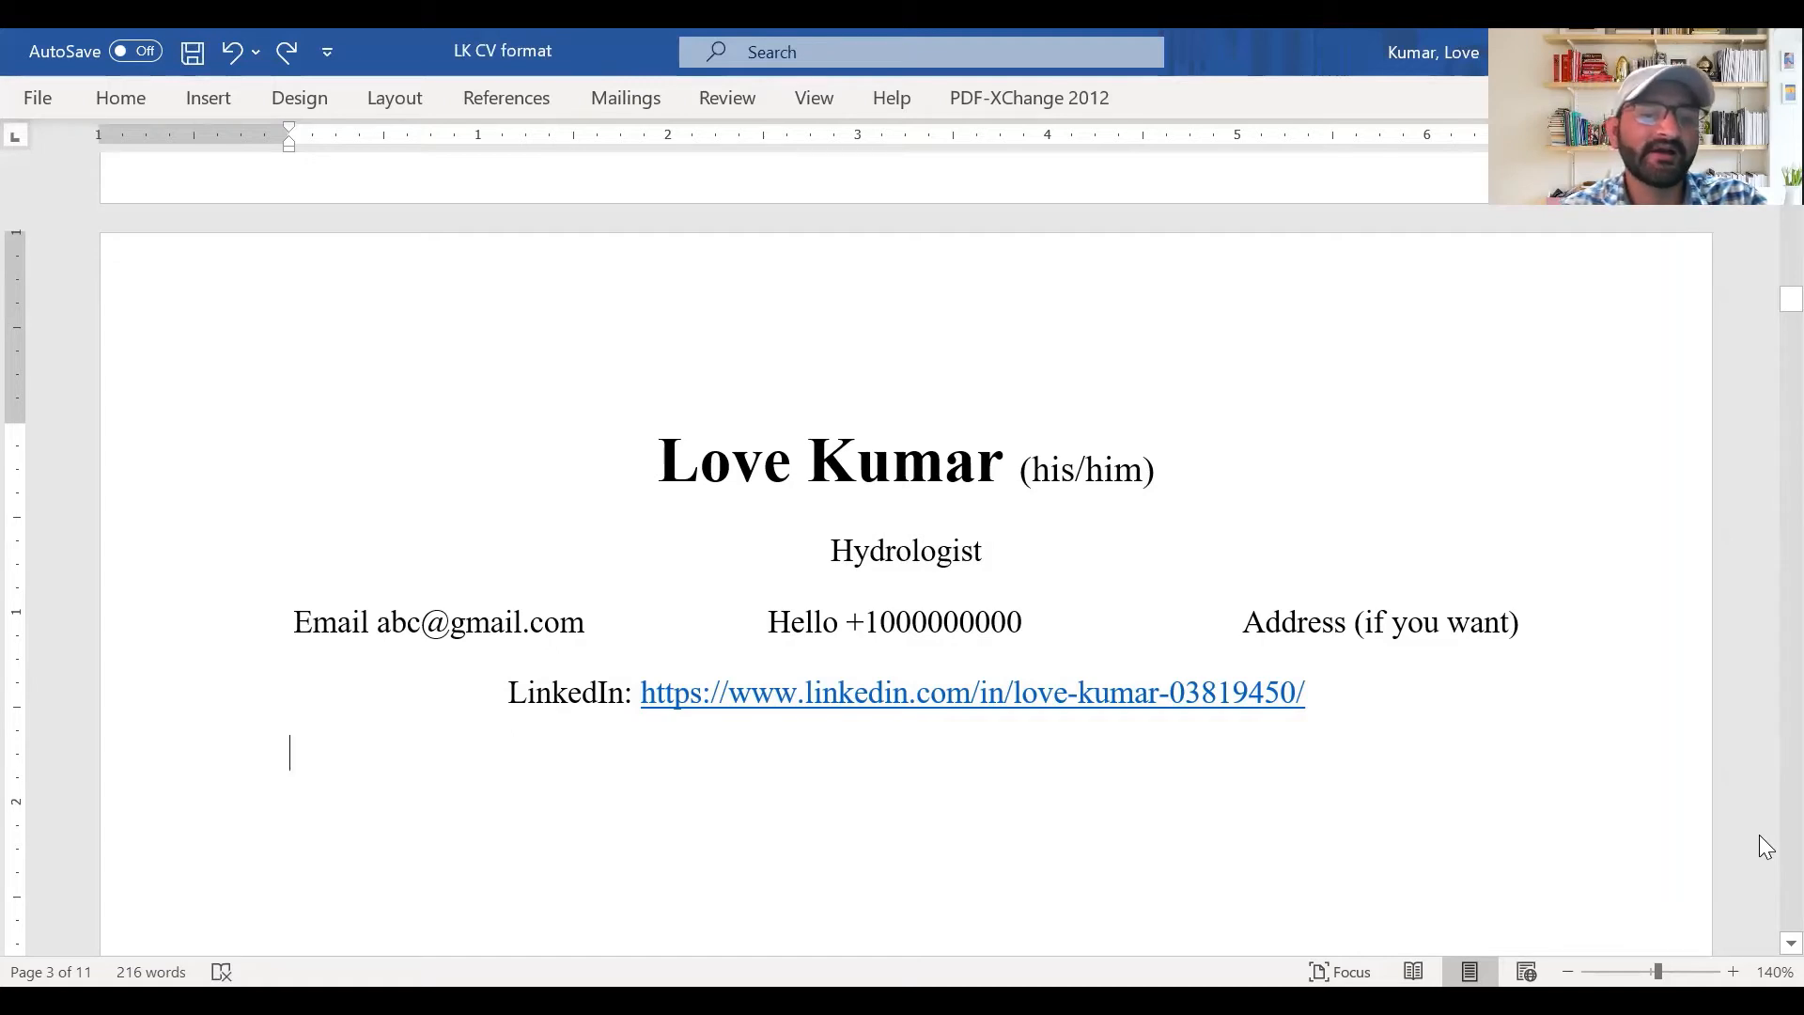
pyautogui.press('Delete')
pyautogui.press('Delete')
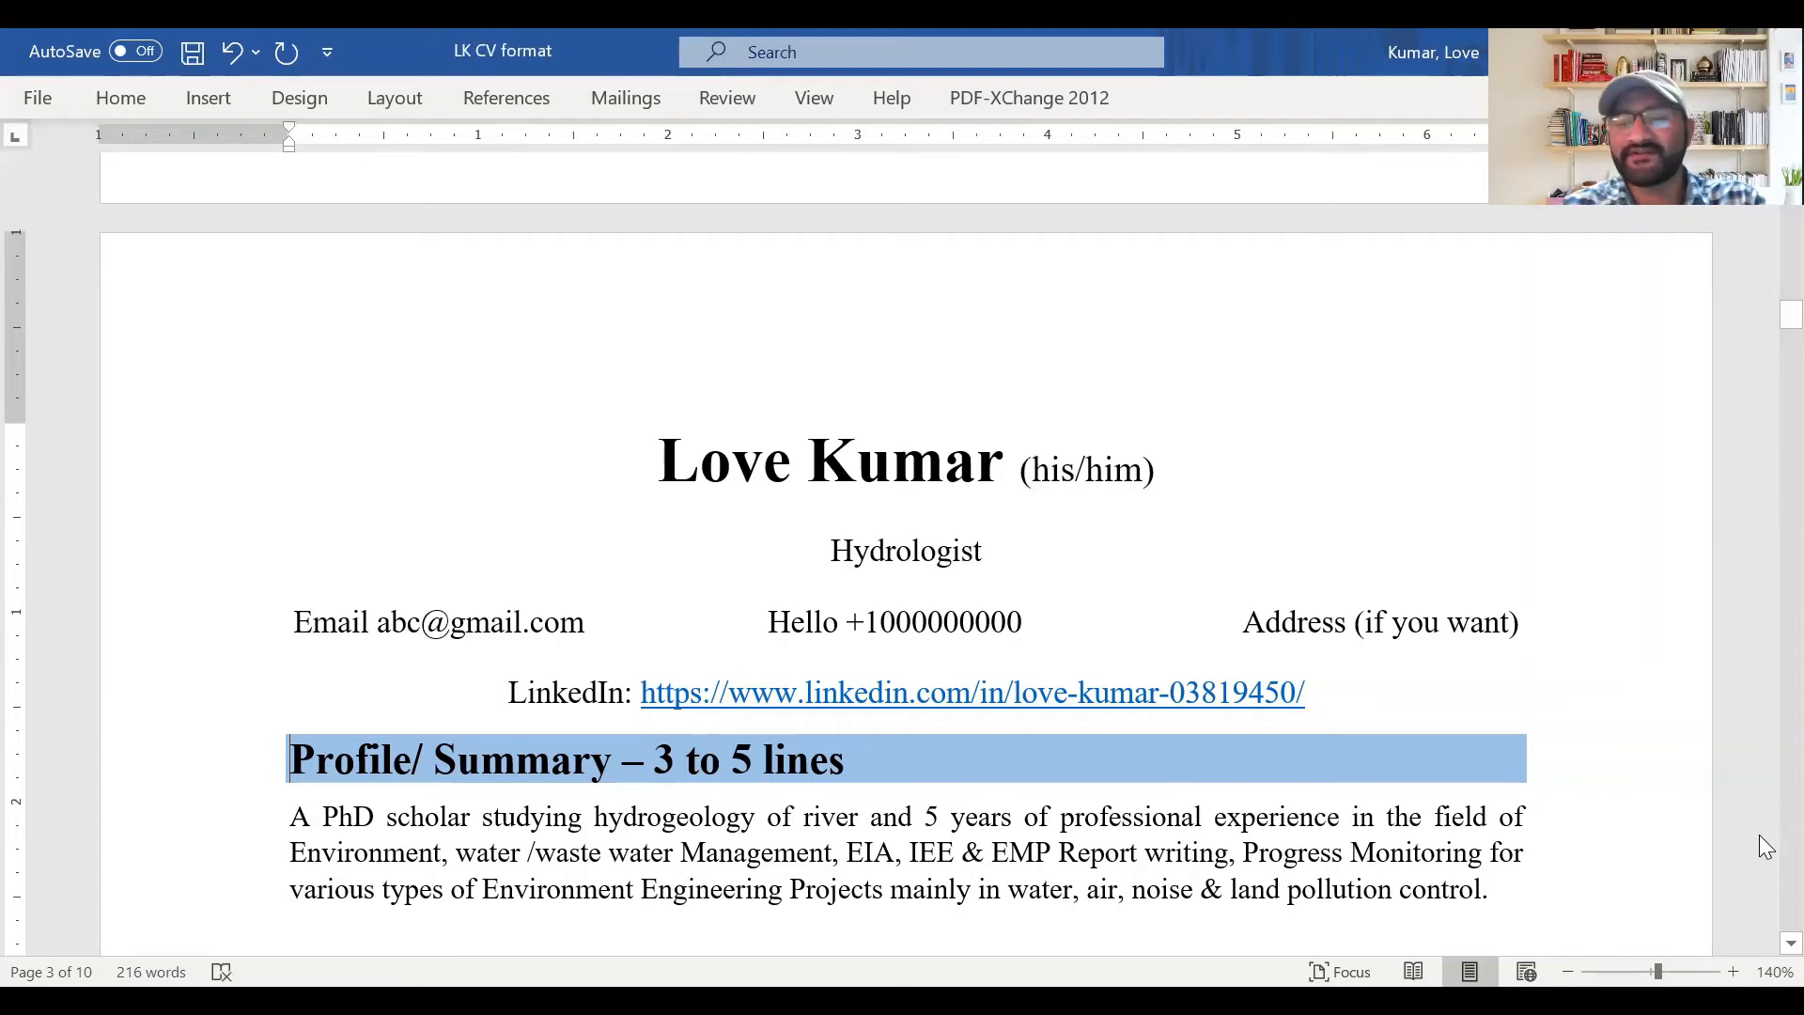
# Bring the Qualifications section up directly beneath the Profile/ Summary paragraph
pyautogui.scroll(-1, 1691, 719)
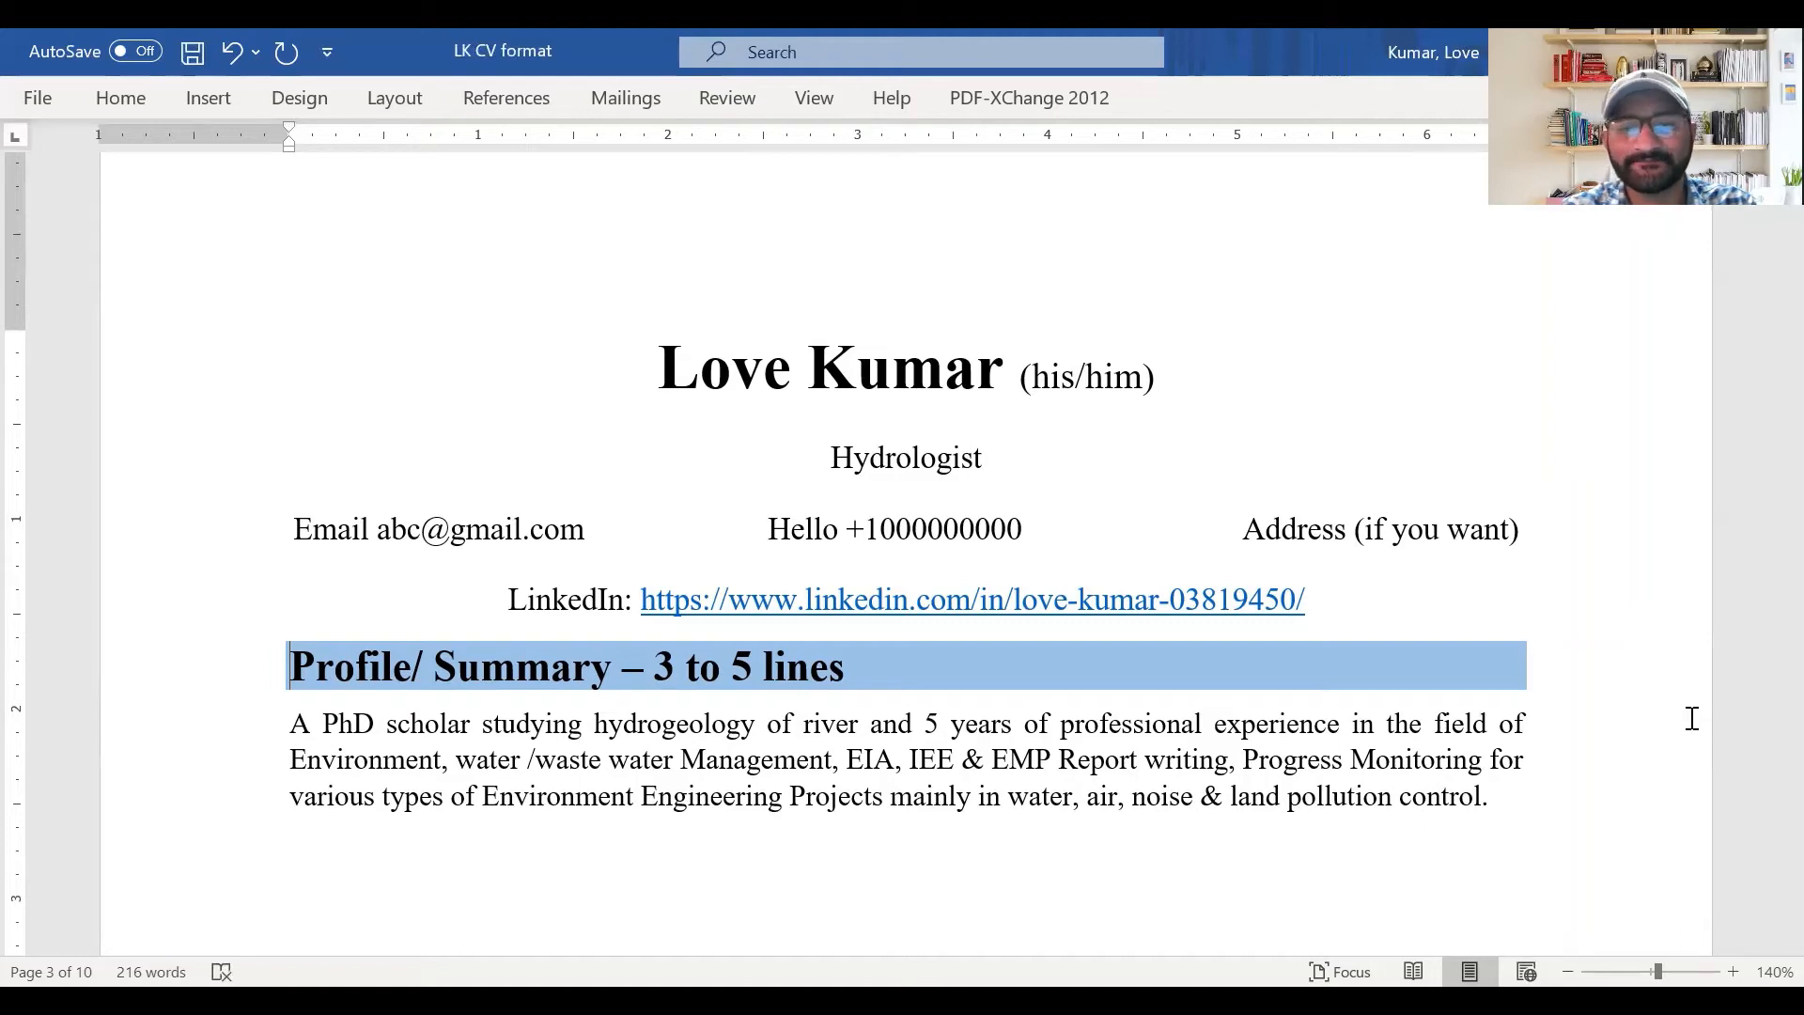
pyautogui.scroll(-3, 1682, 712)
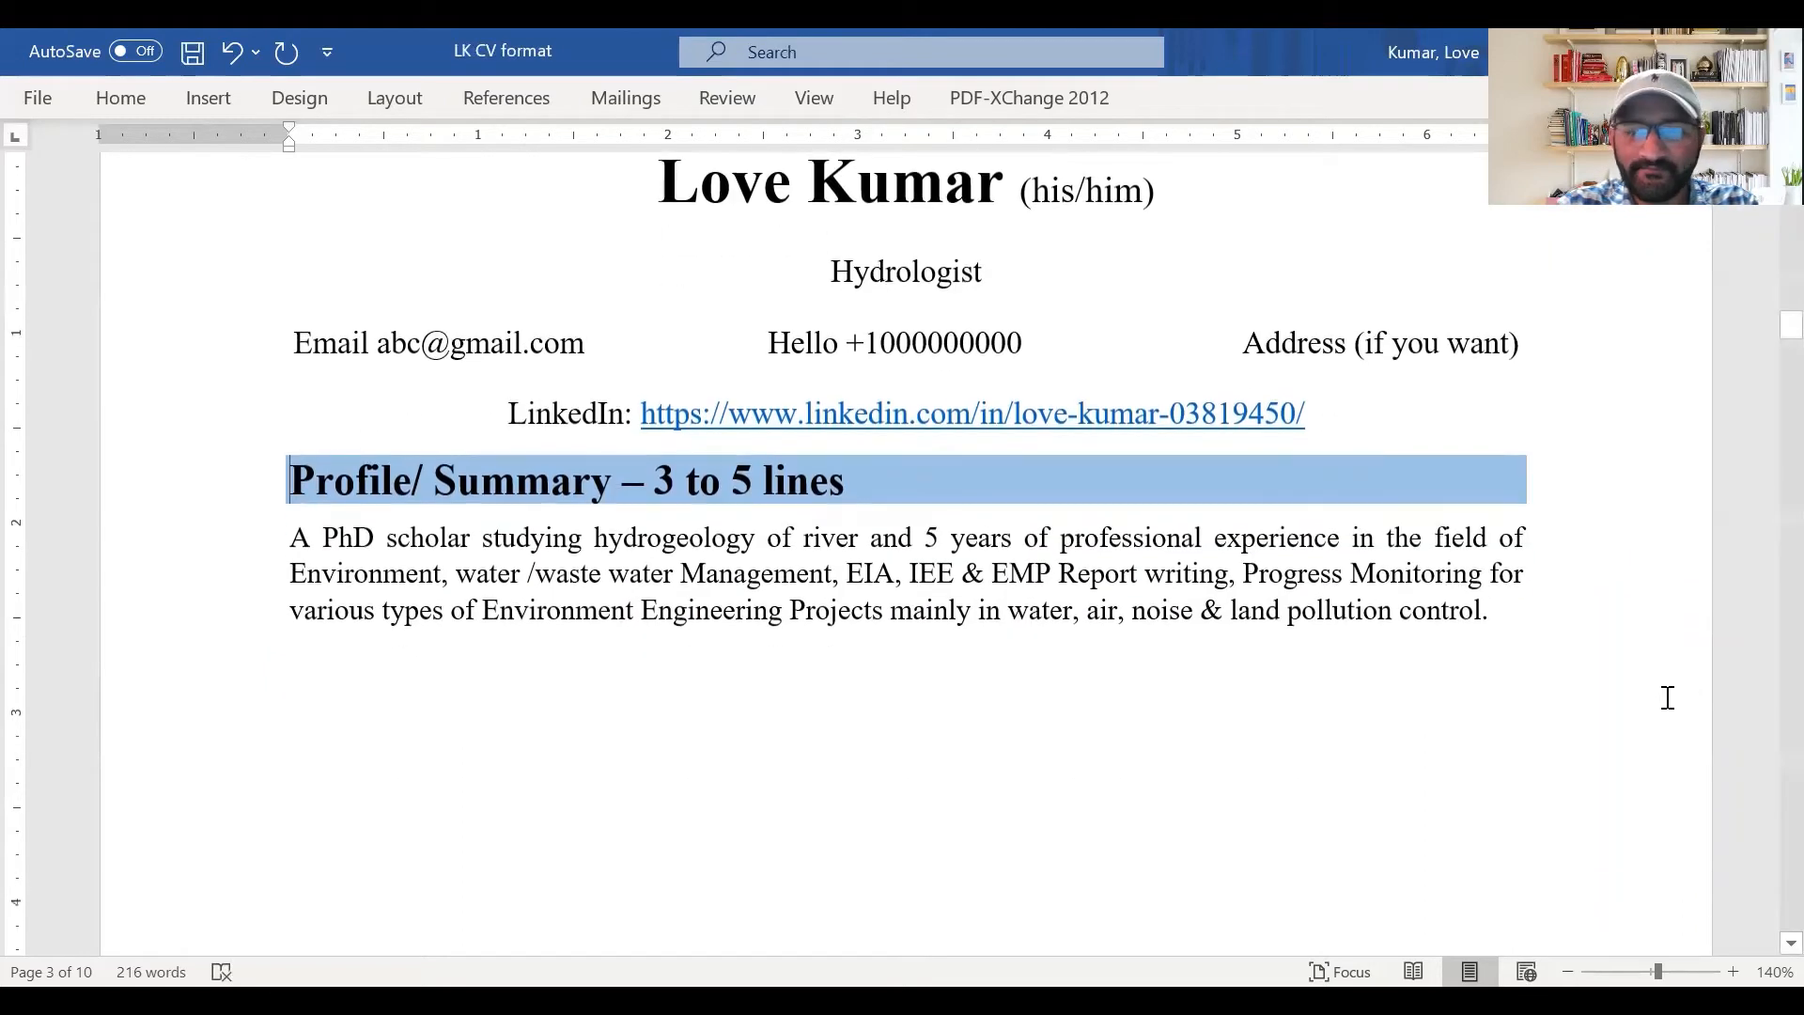
pyautogui.click(1438, 642)
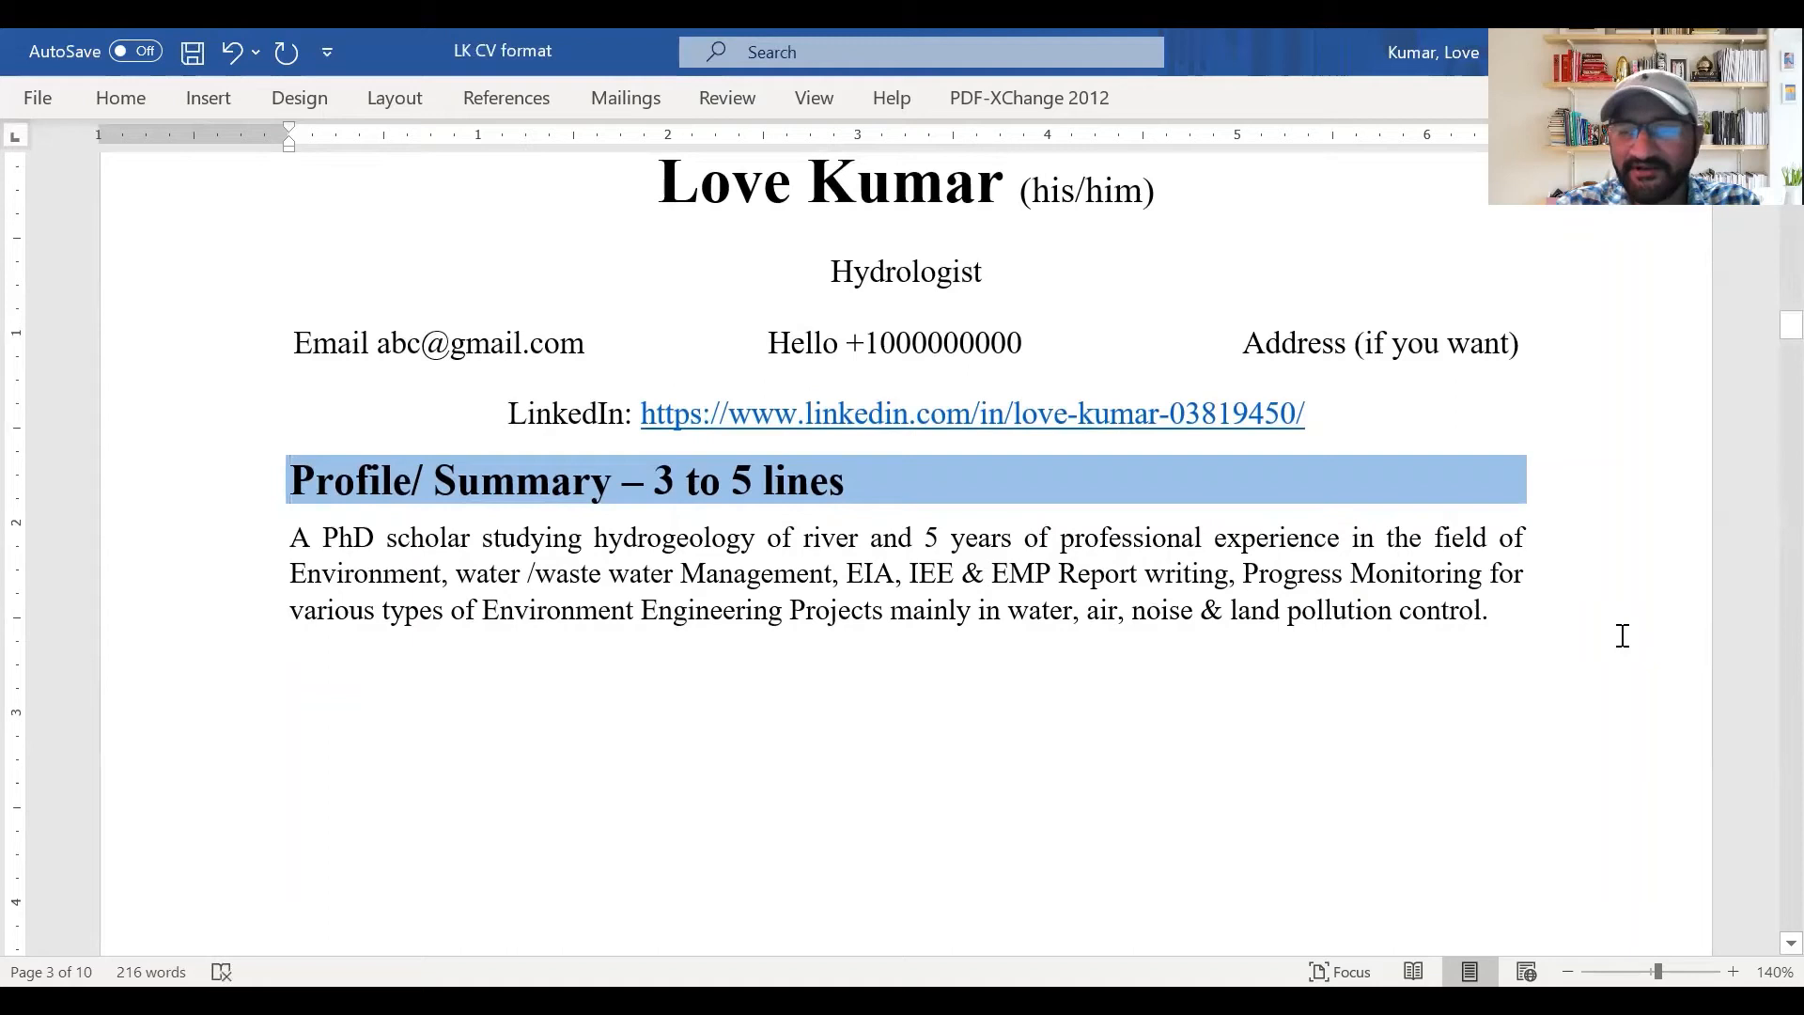
pyautogui.press('Delete')
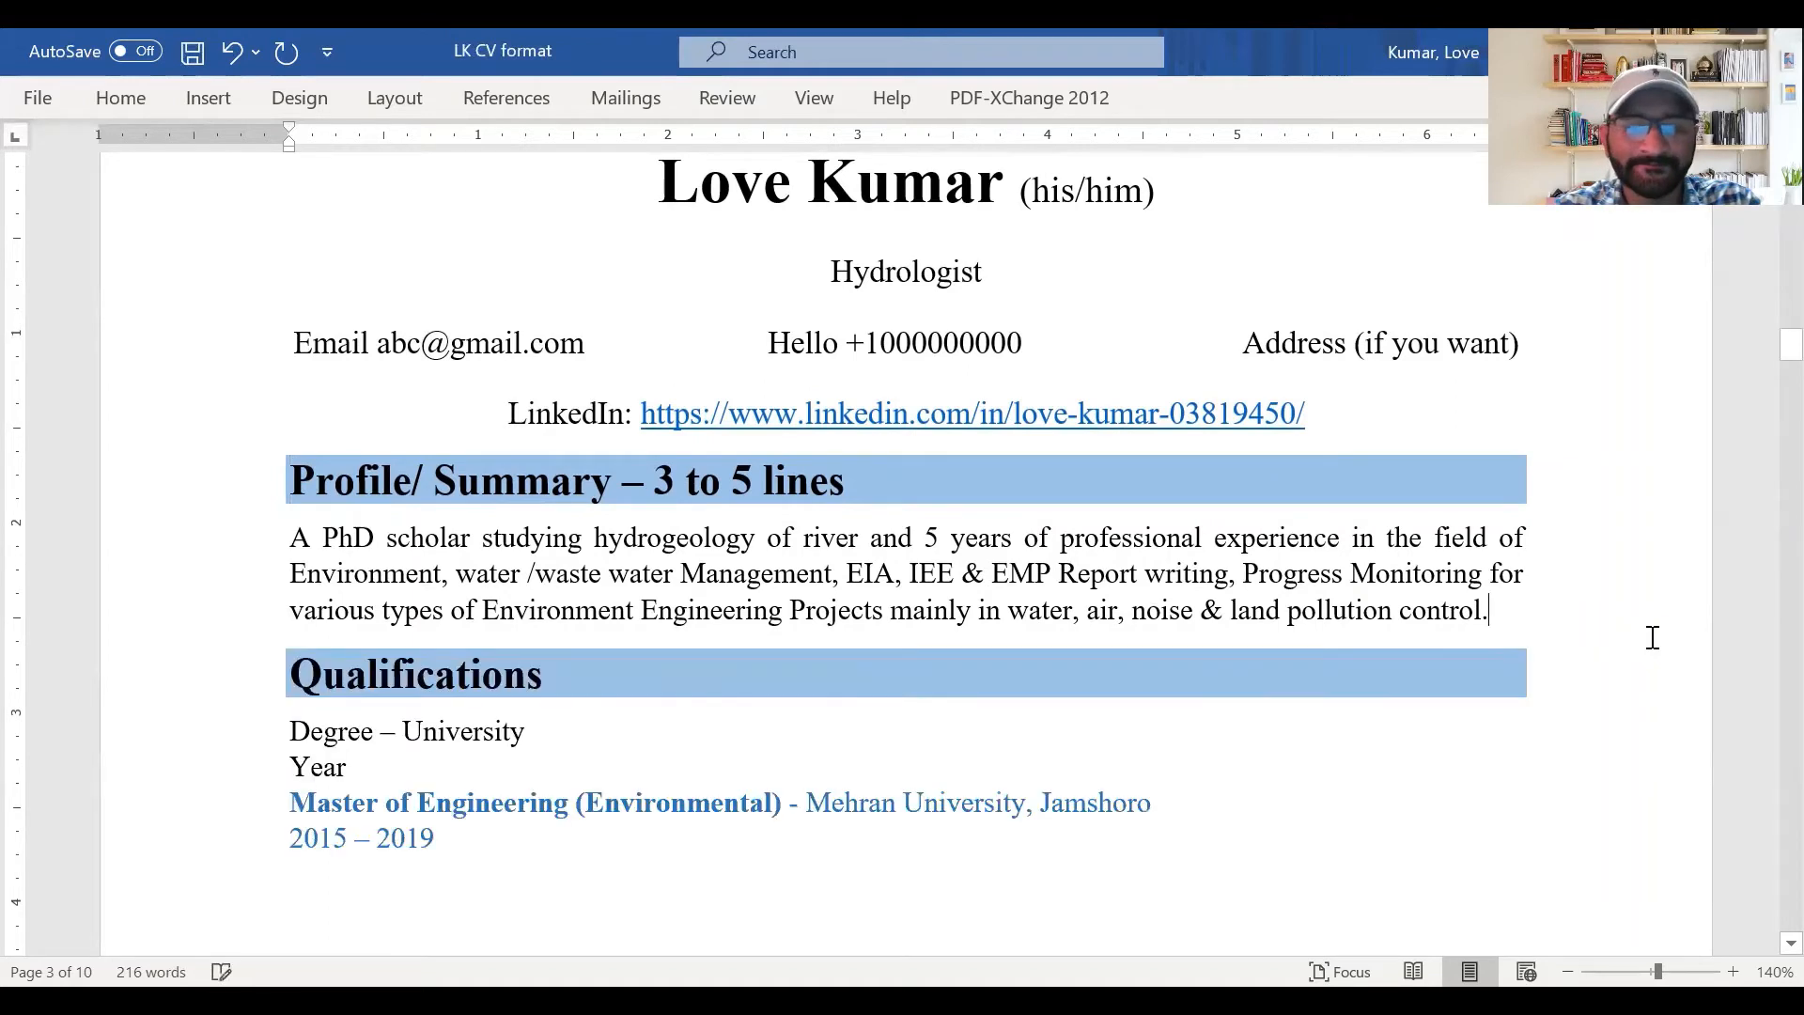
# Examine the degree, university and year placeholders and the Master of Engineering sample entry in the Qualifications section
pyautogui.scroll(-1, 1655, 639)
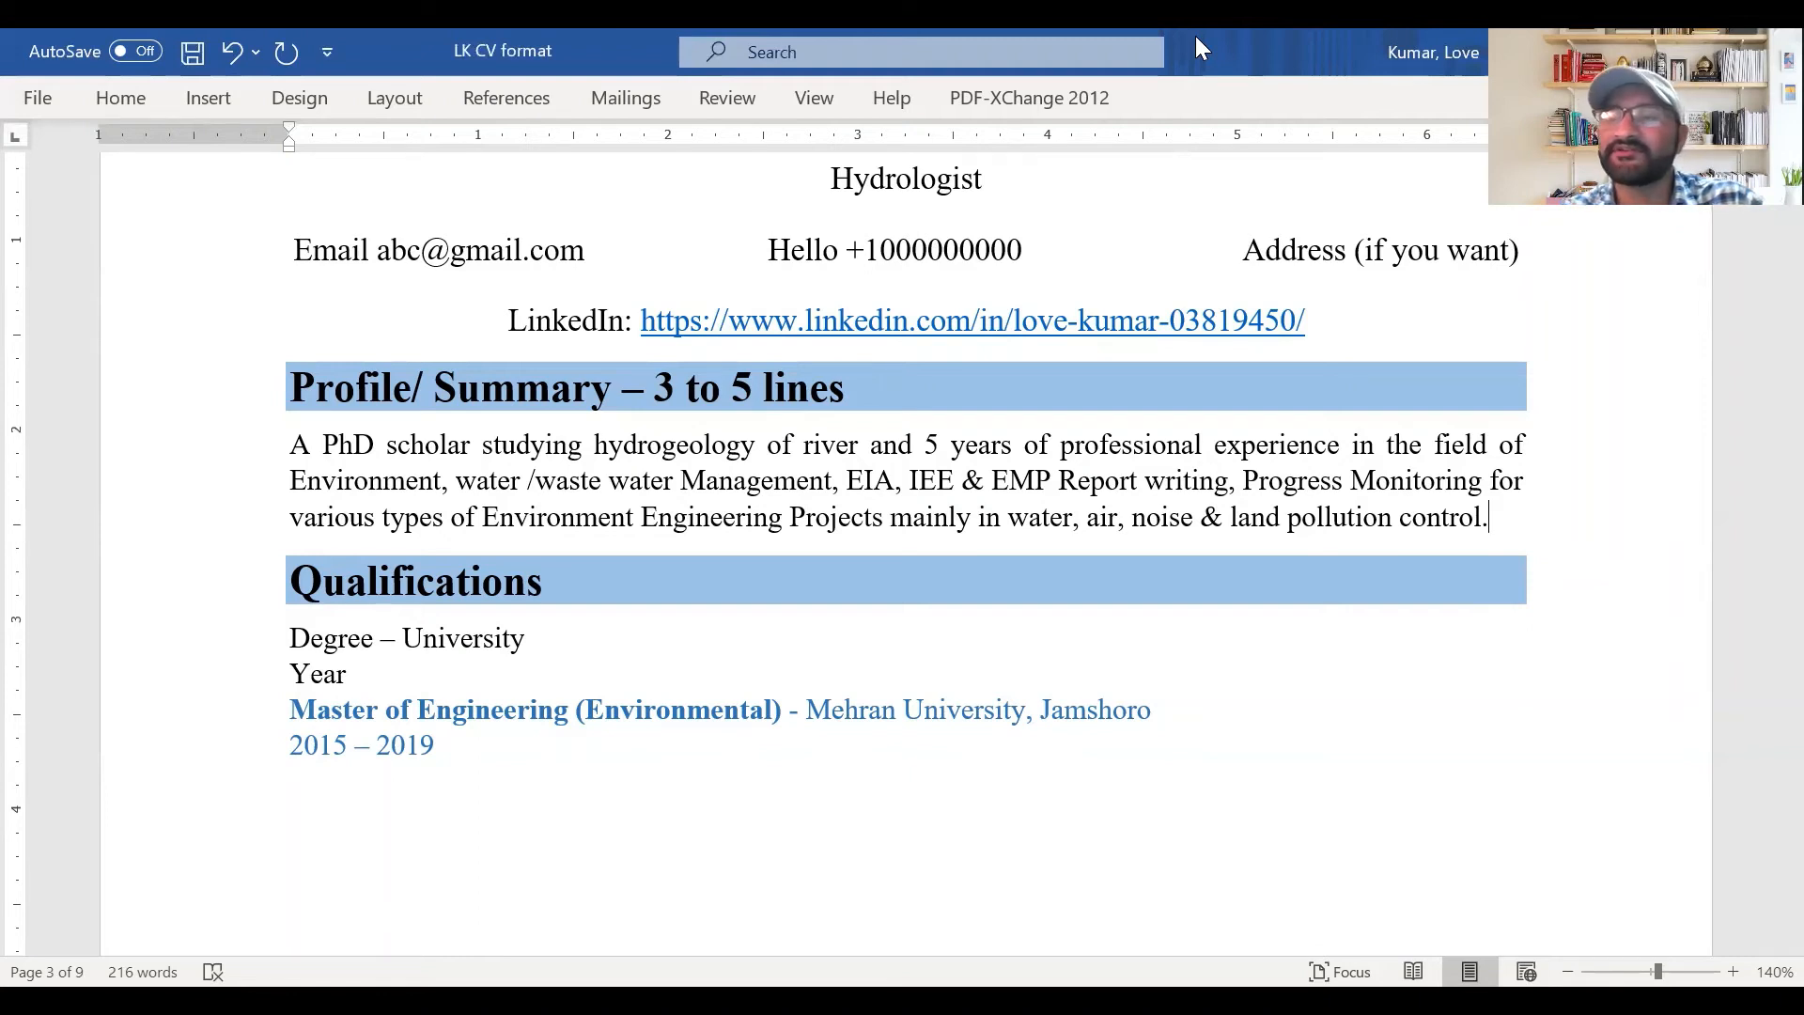
pyautogui.scroll(-1, 1147, 229)
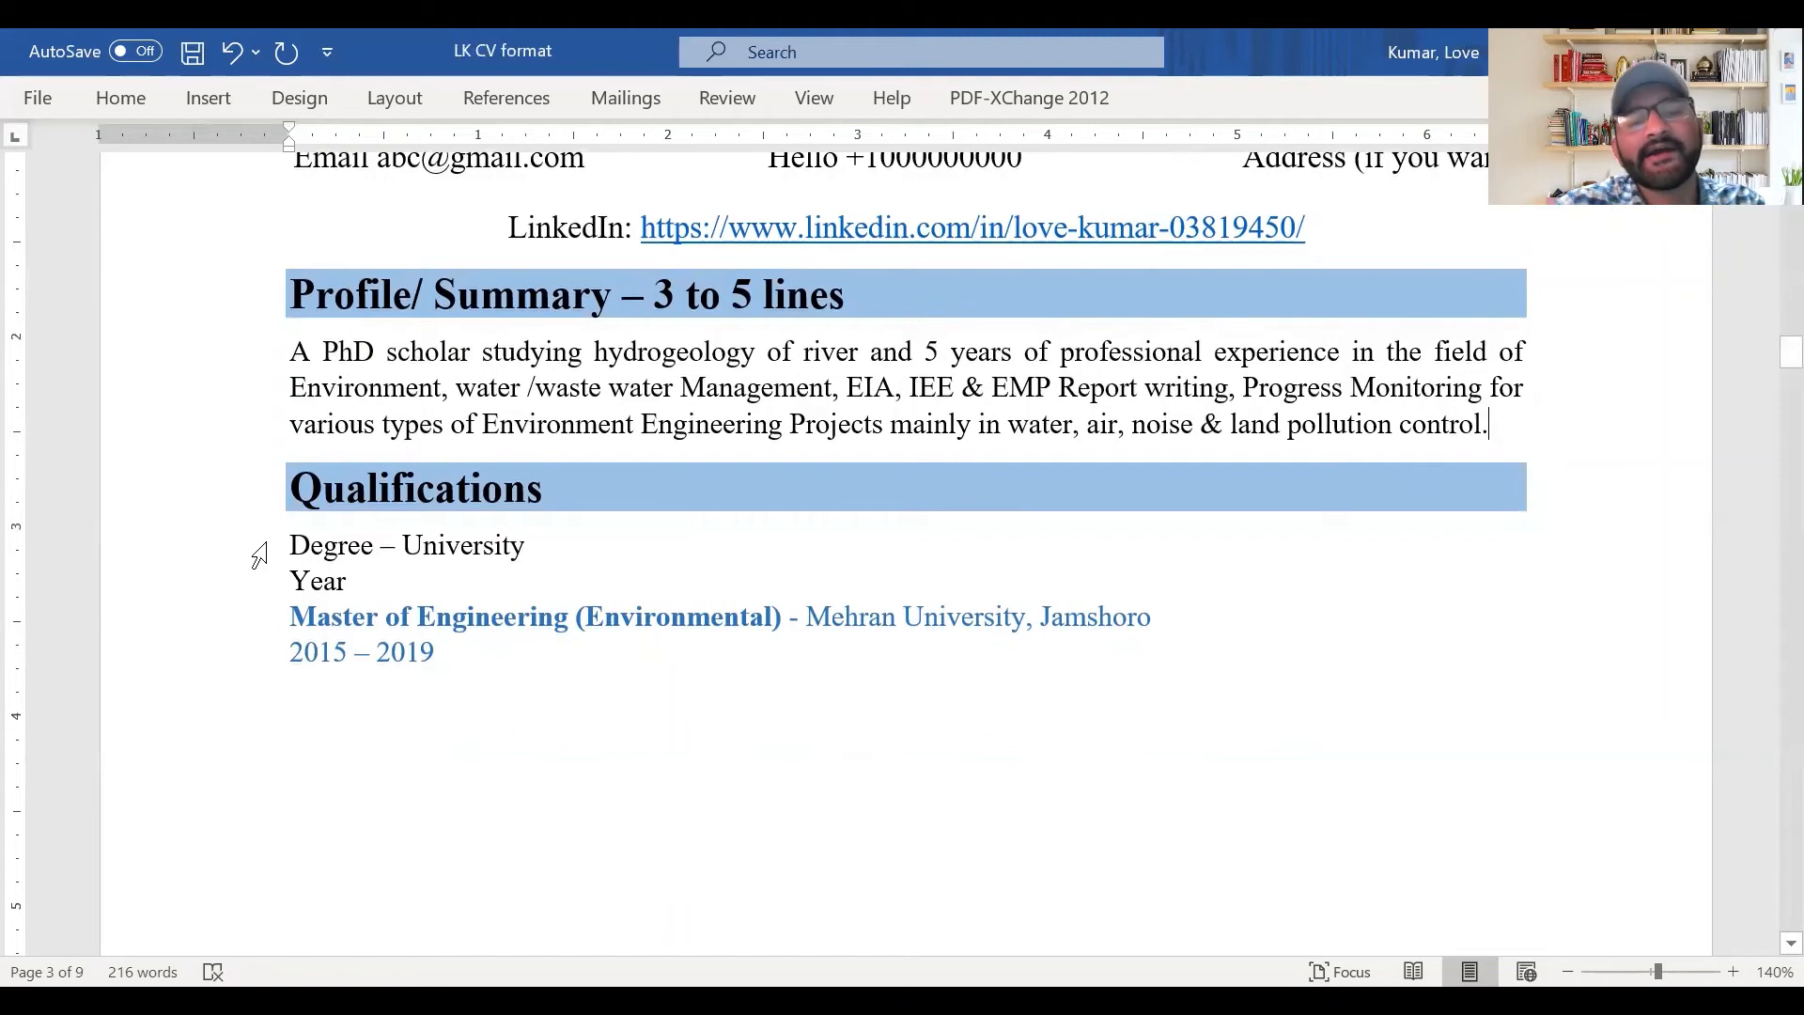
pyautogui.moveTo(278, 543); pyautogui.dragTo(375, 532)
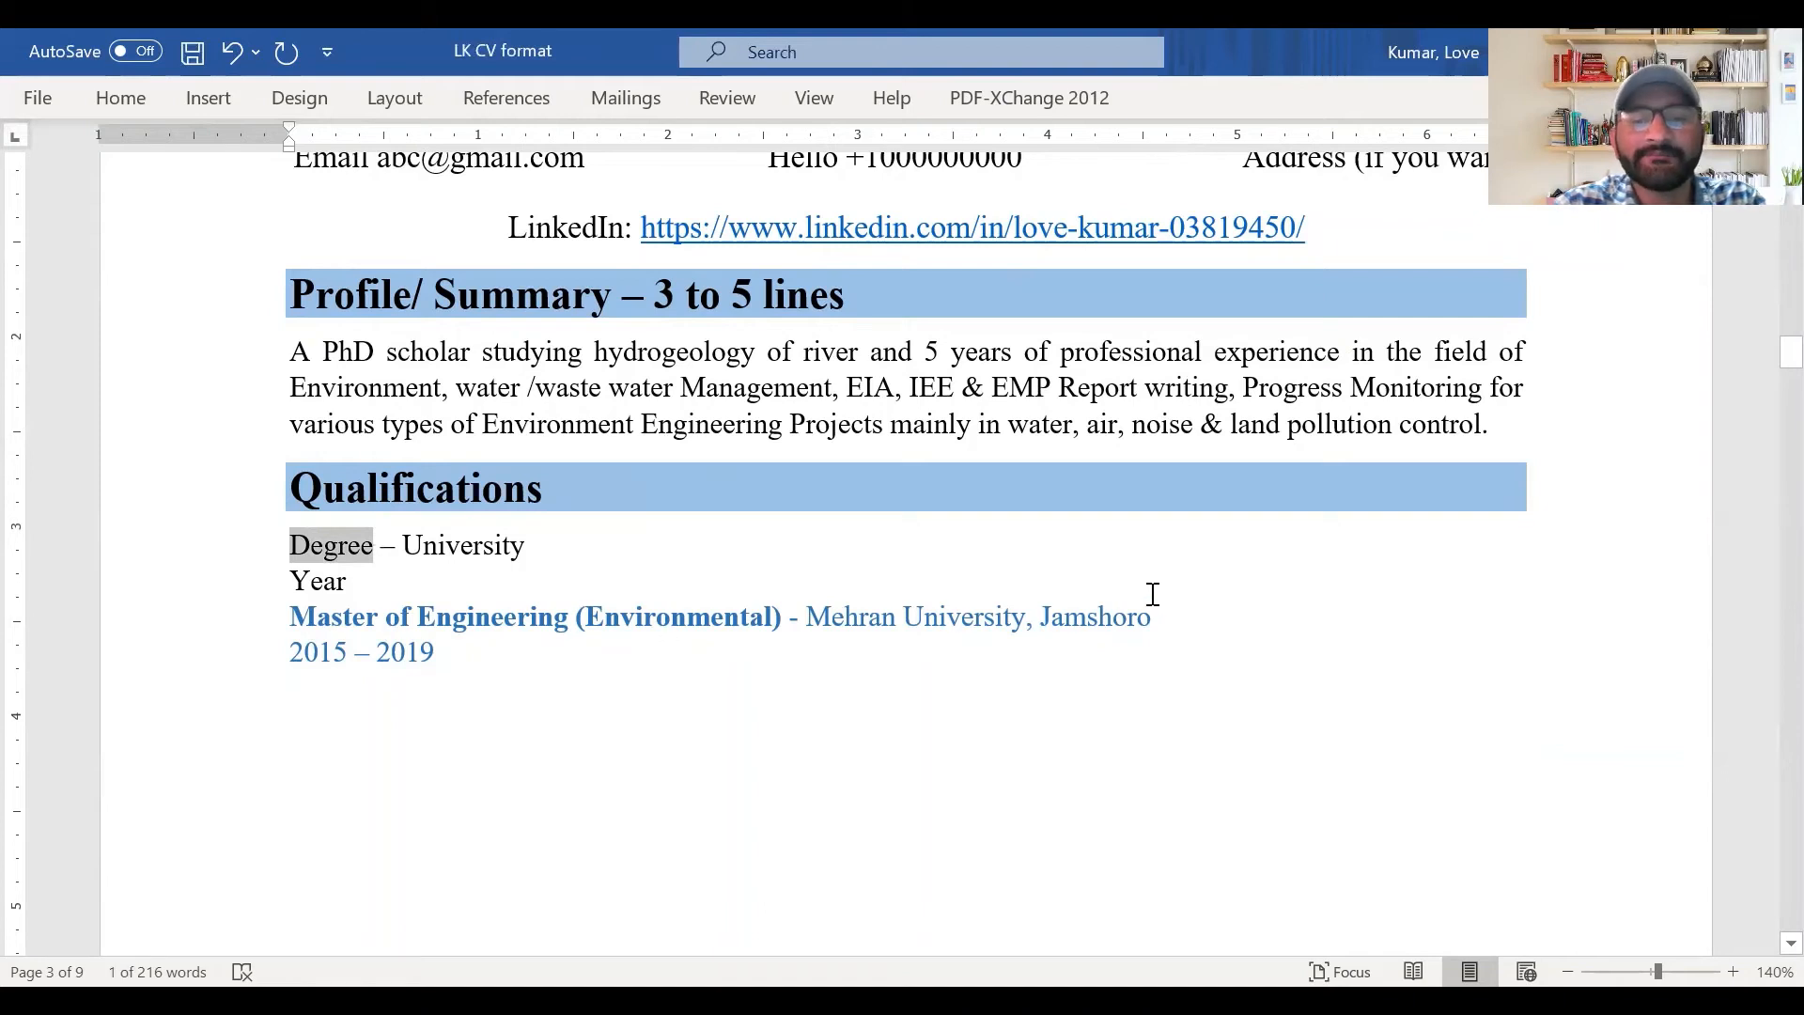
pyautogui.moveTo(402, 548); pyautogui.dragTo(523, 550)
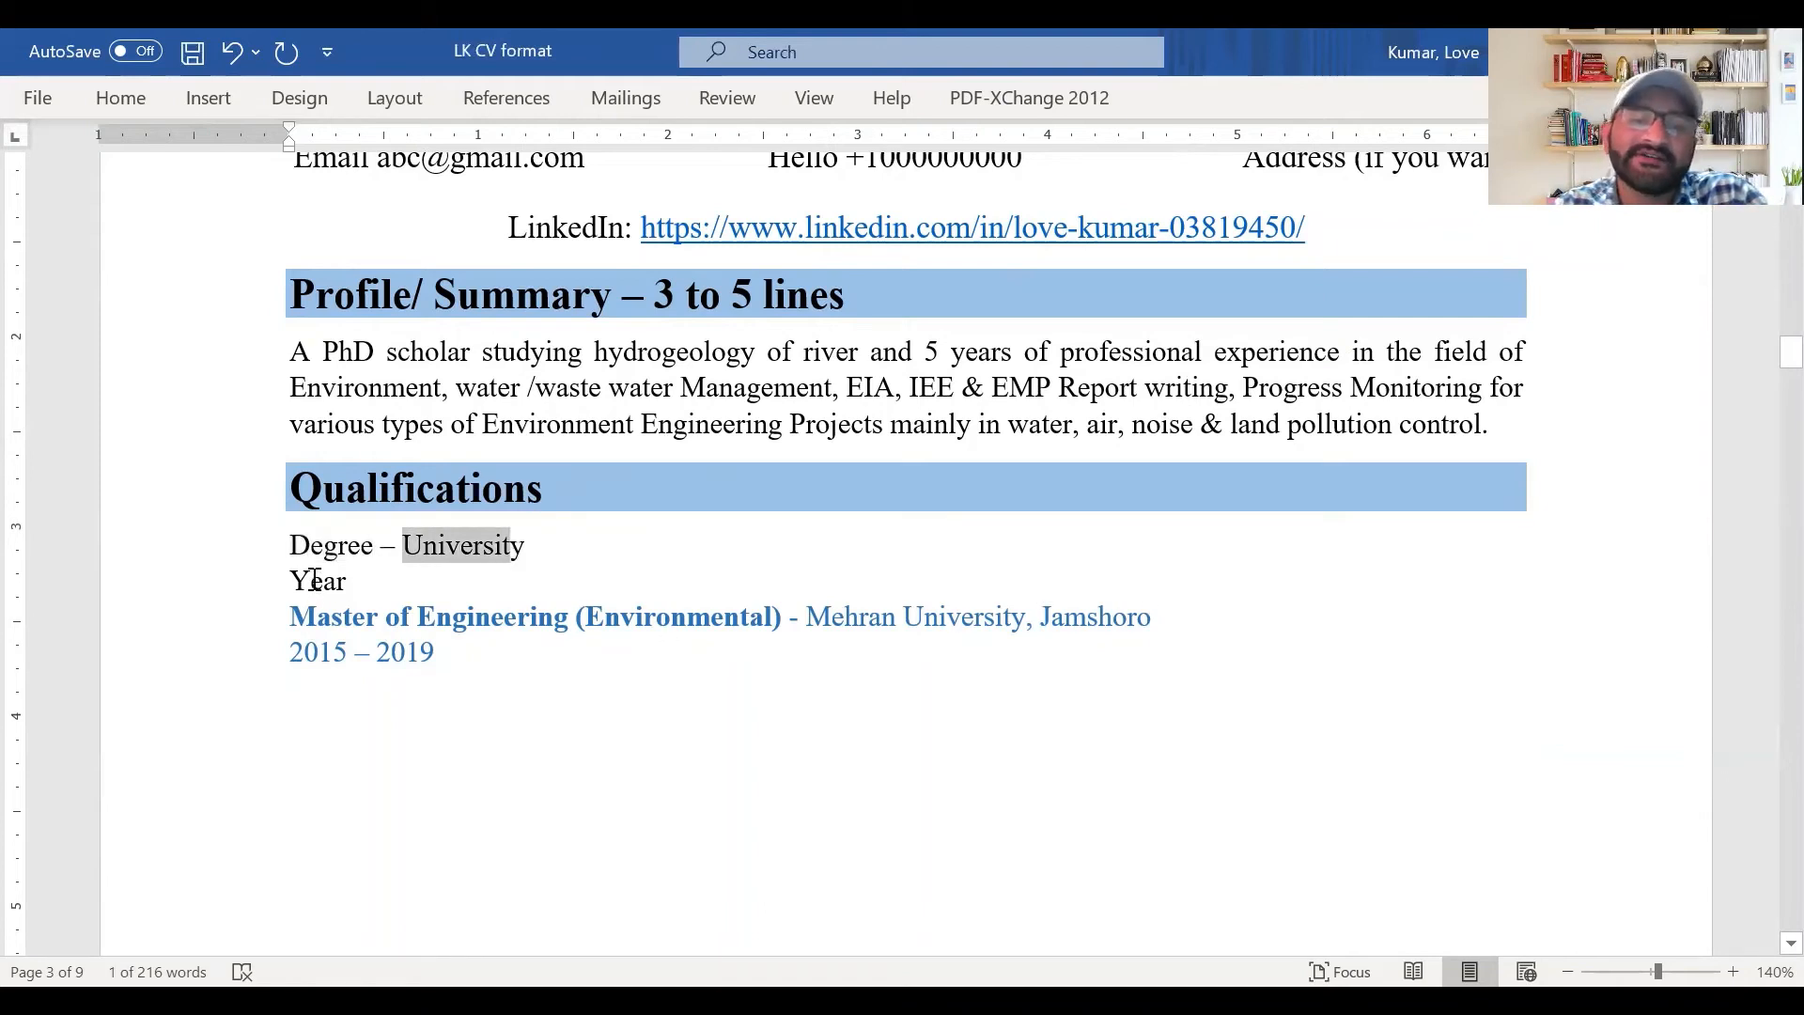
pyautogui.doubleClick(318, 581)
pyautogui.click(1179, 578)
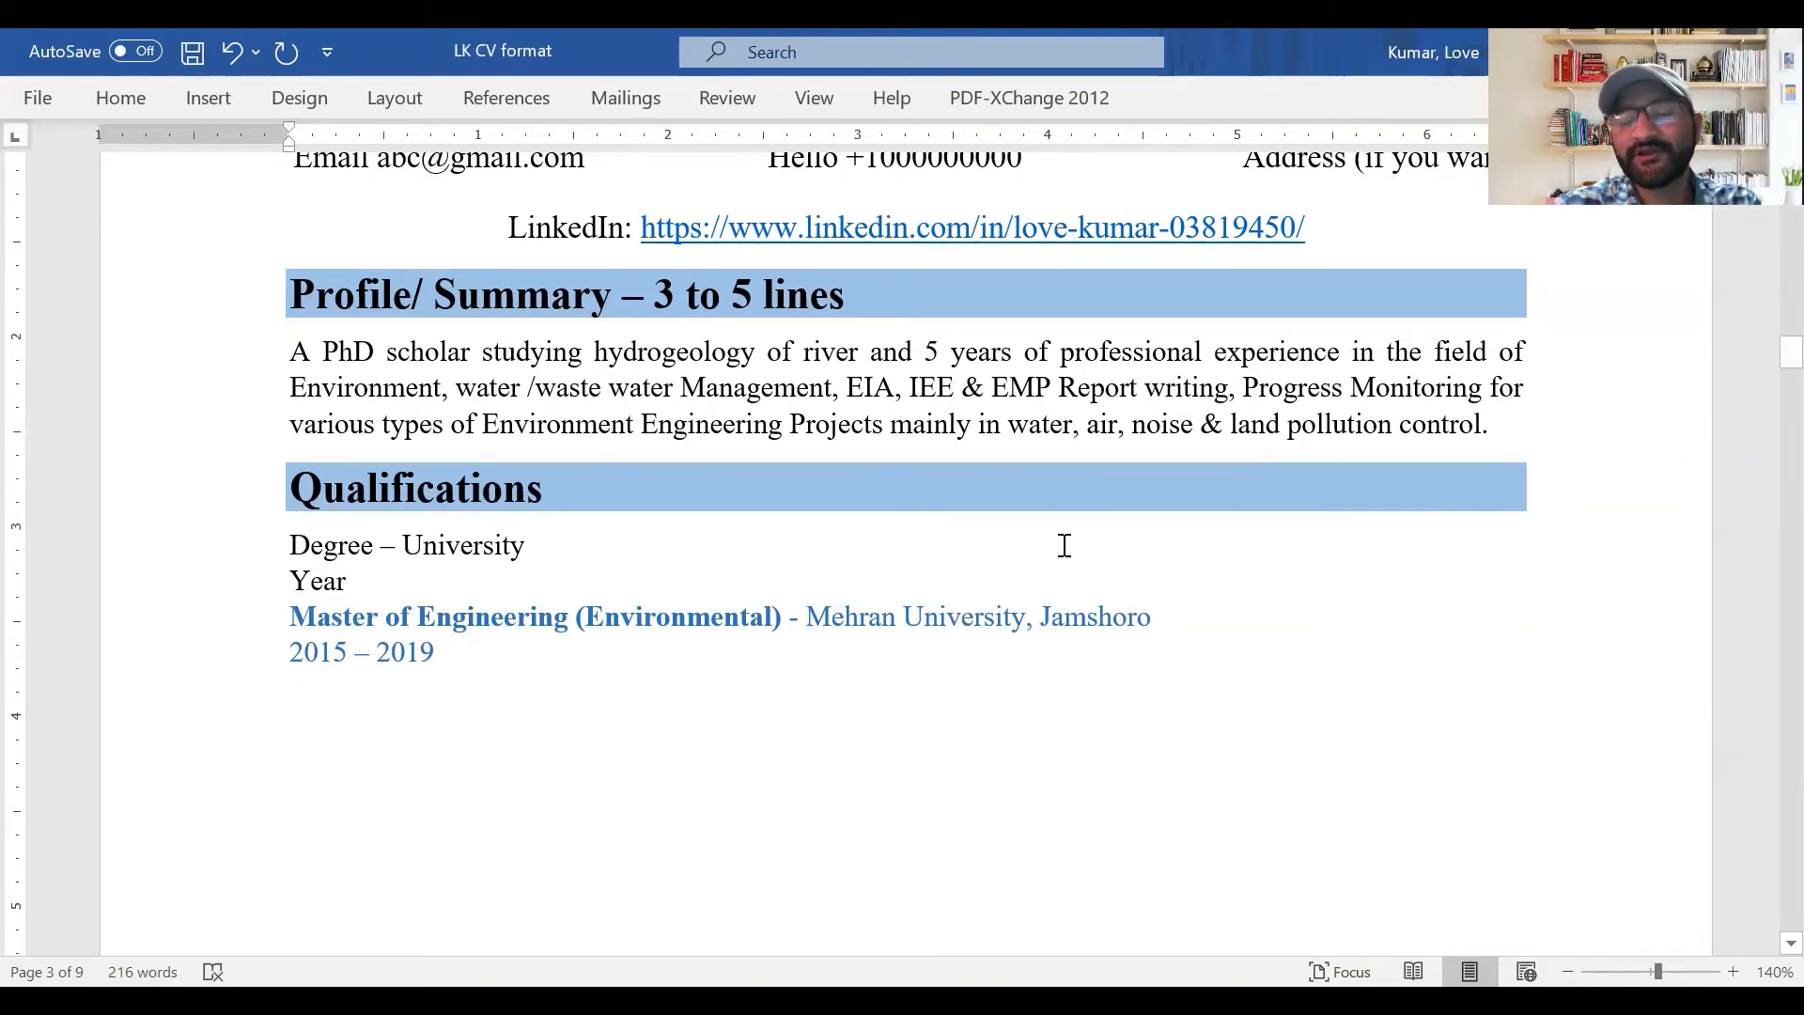
pyautogui.moveTo(1236, 616); pyautogui.dragTo(816, 620)
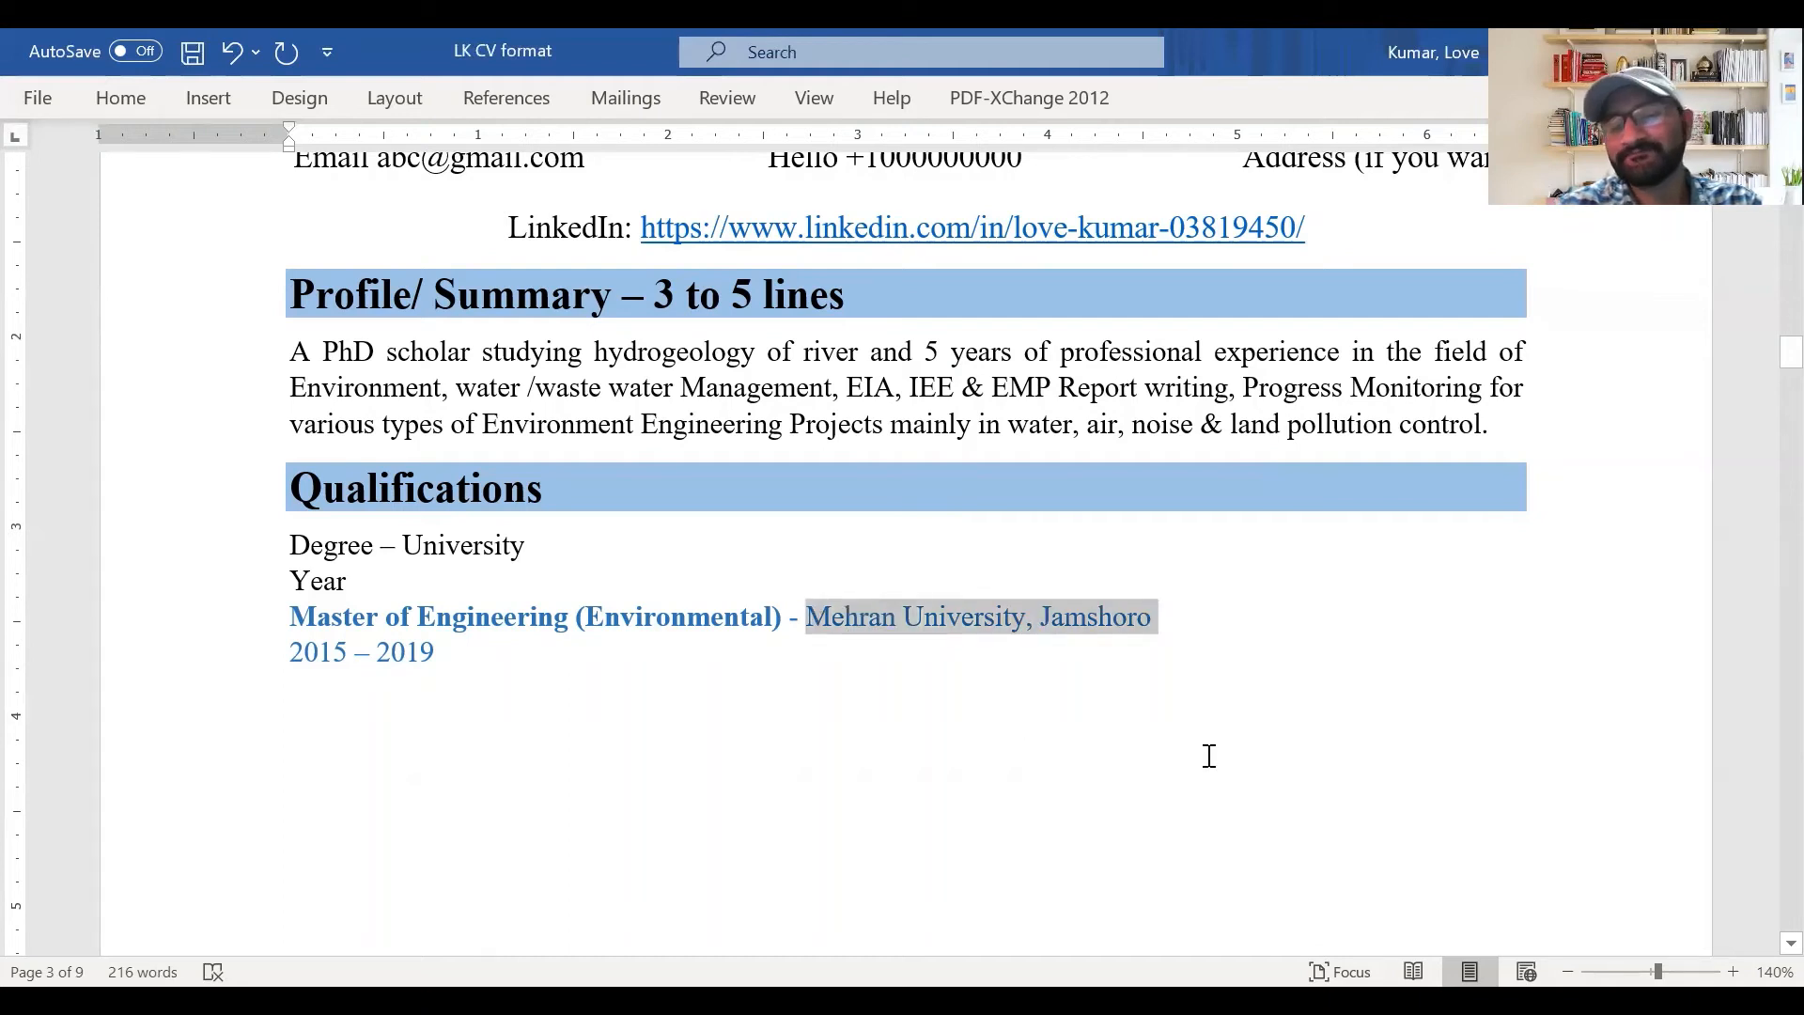
pyautogui.click(481, 655)
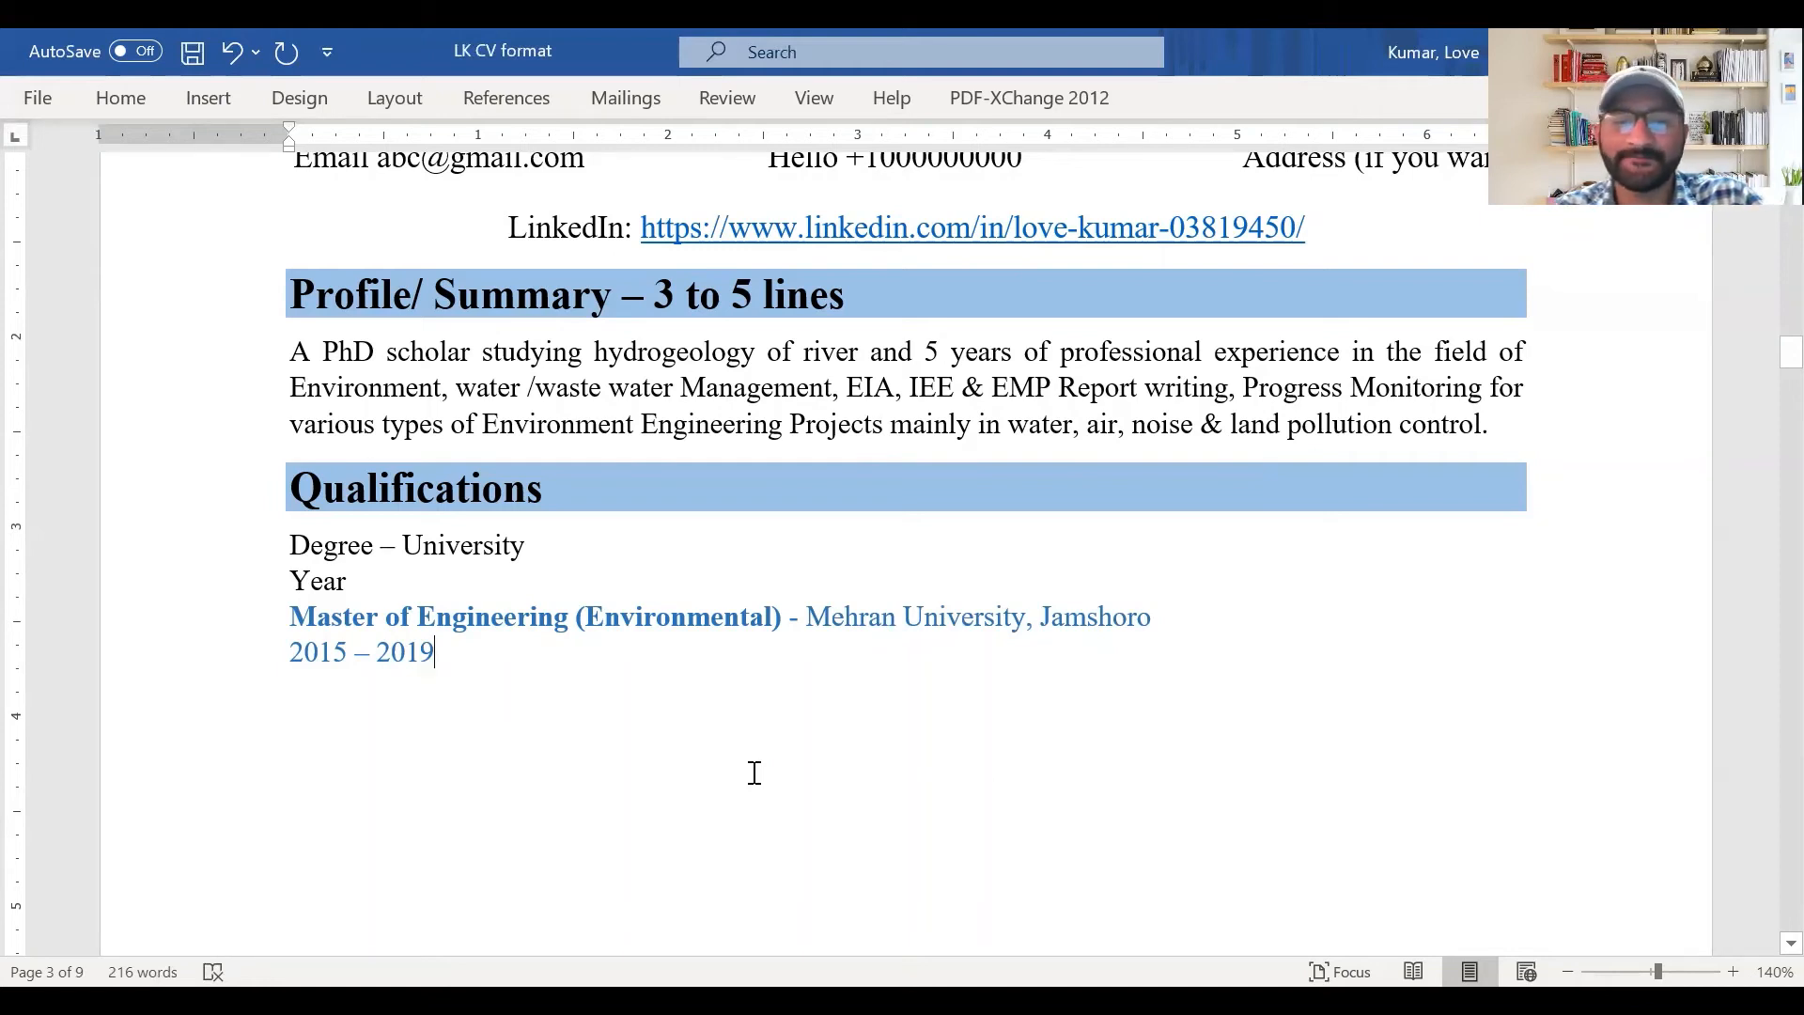
pyautogui.doubleClick(648, 687)
pyautogui.click(1226, 631)
pyautogui.press('Tab')
pyautogui.press('Tab')
pyautogui.press('Tab')
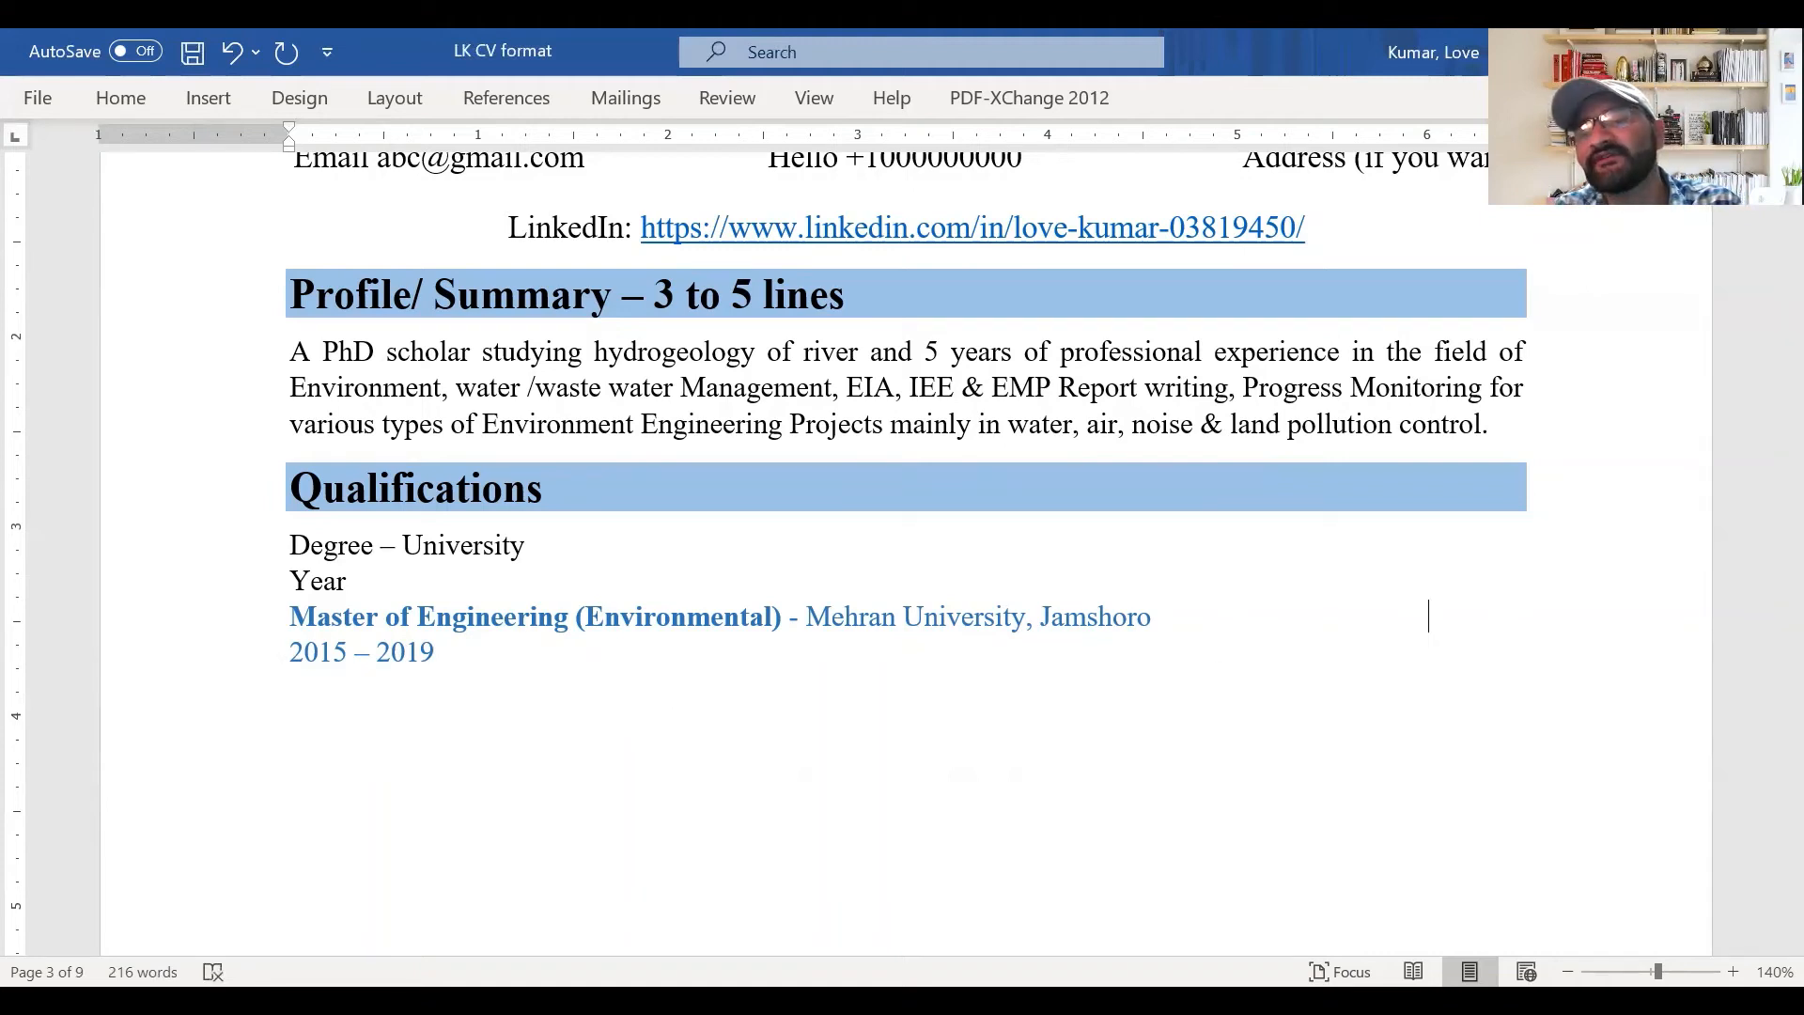
pyautogui.hotkey('ctrl', 'z')
pyautogui.hotkey('ctrl', 'z')
# Bring the Awards section up beneath the Qualifications entries and remove the blank line above its heading
pyautogui.scroll(-2, 427, 505)
pyautogui.click(427, 504)
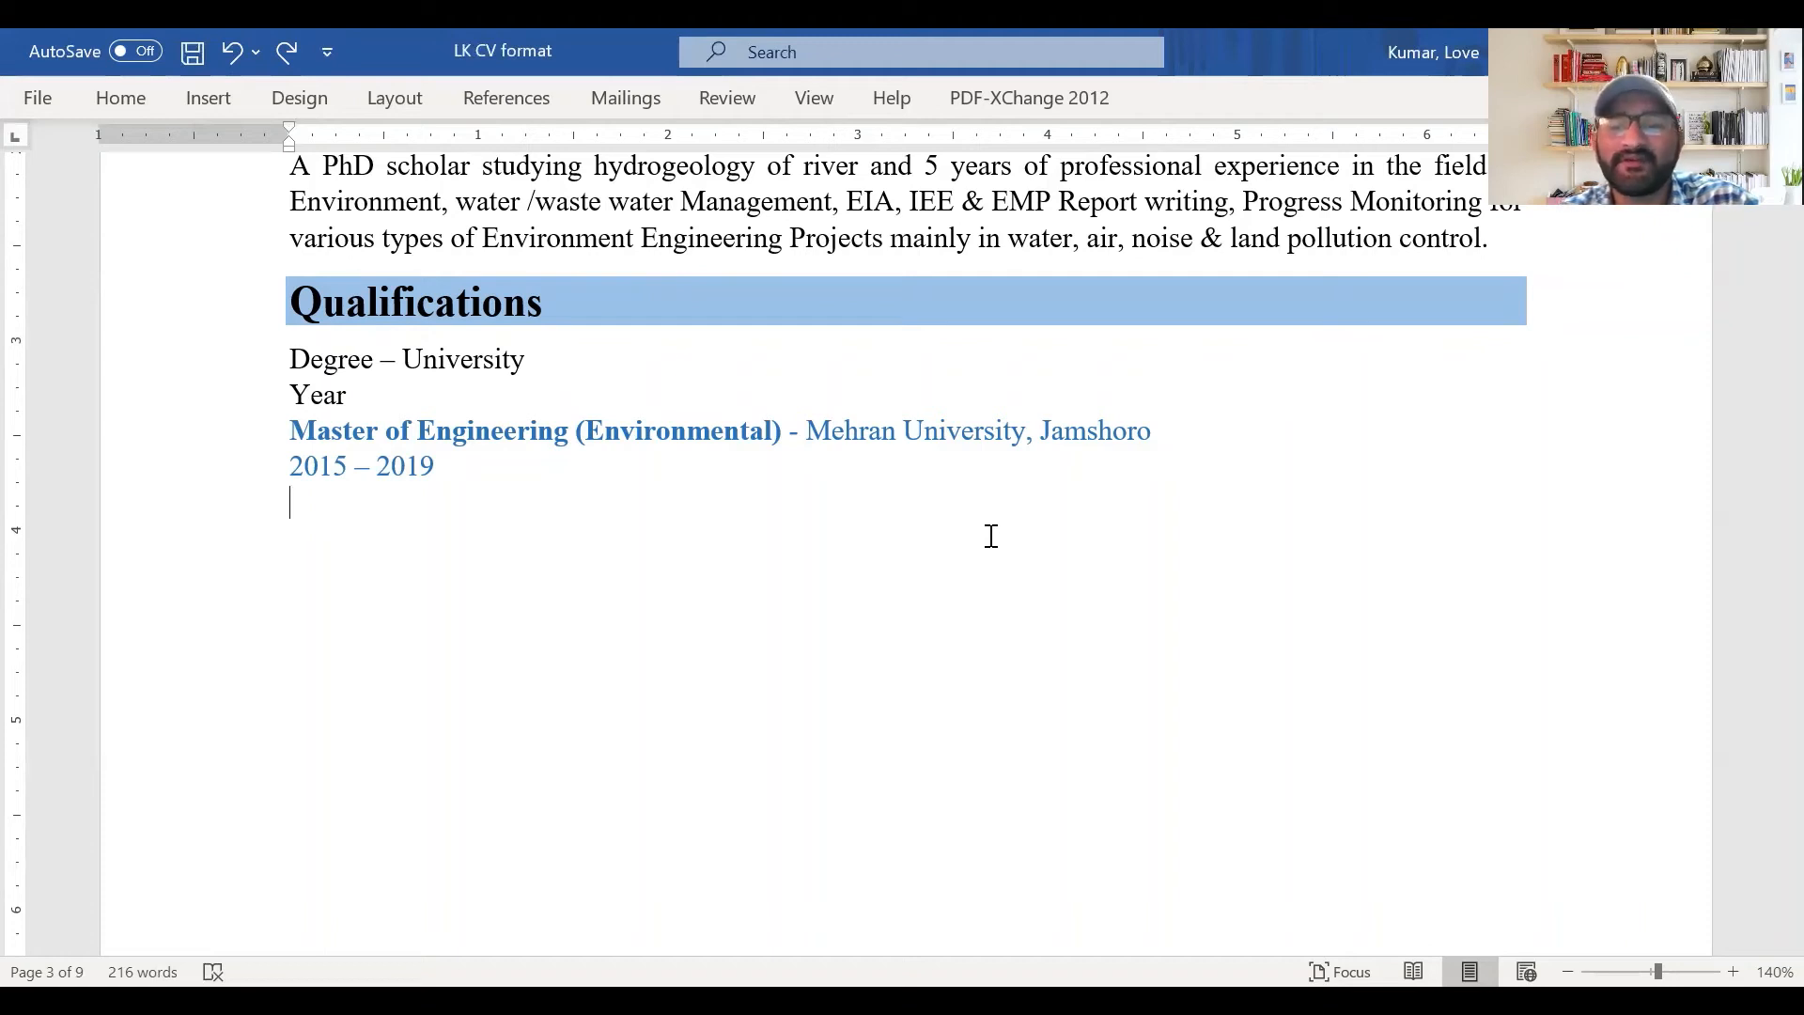
pyautogui.press('Delete')
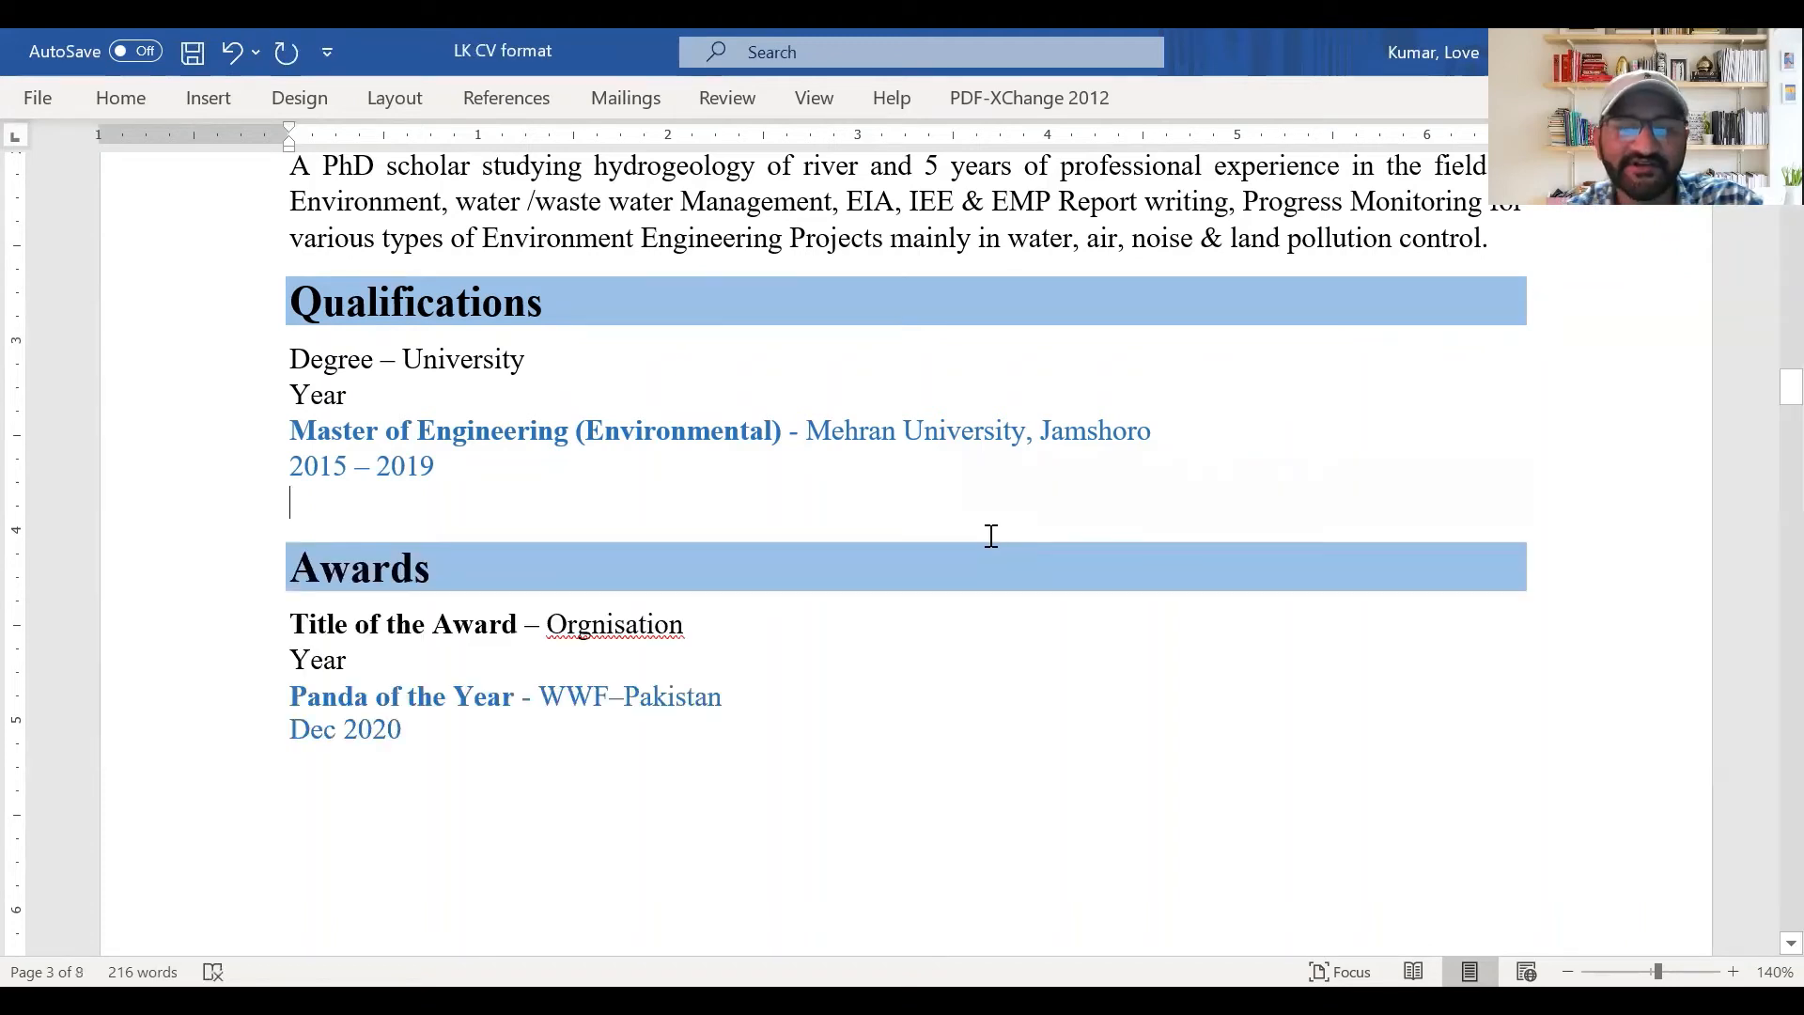
pyautogui.press('Delete')
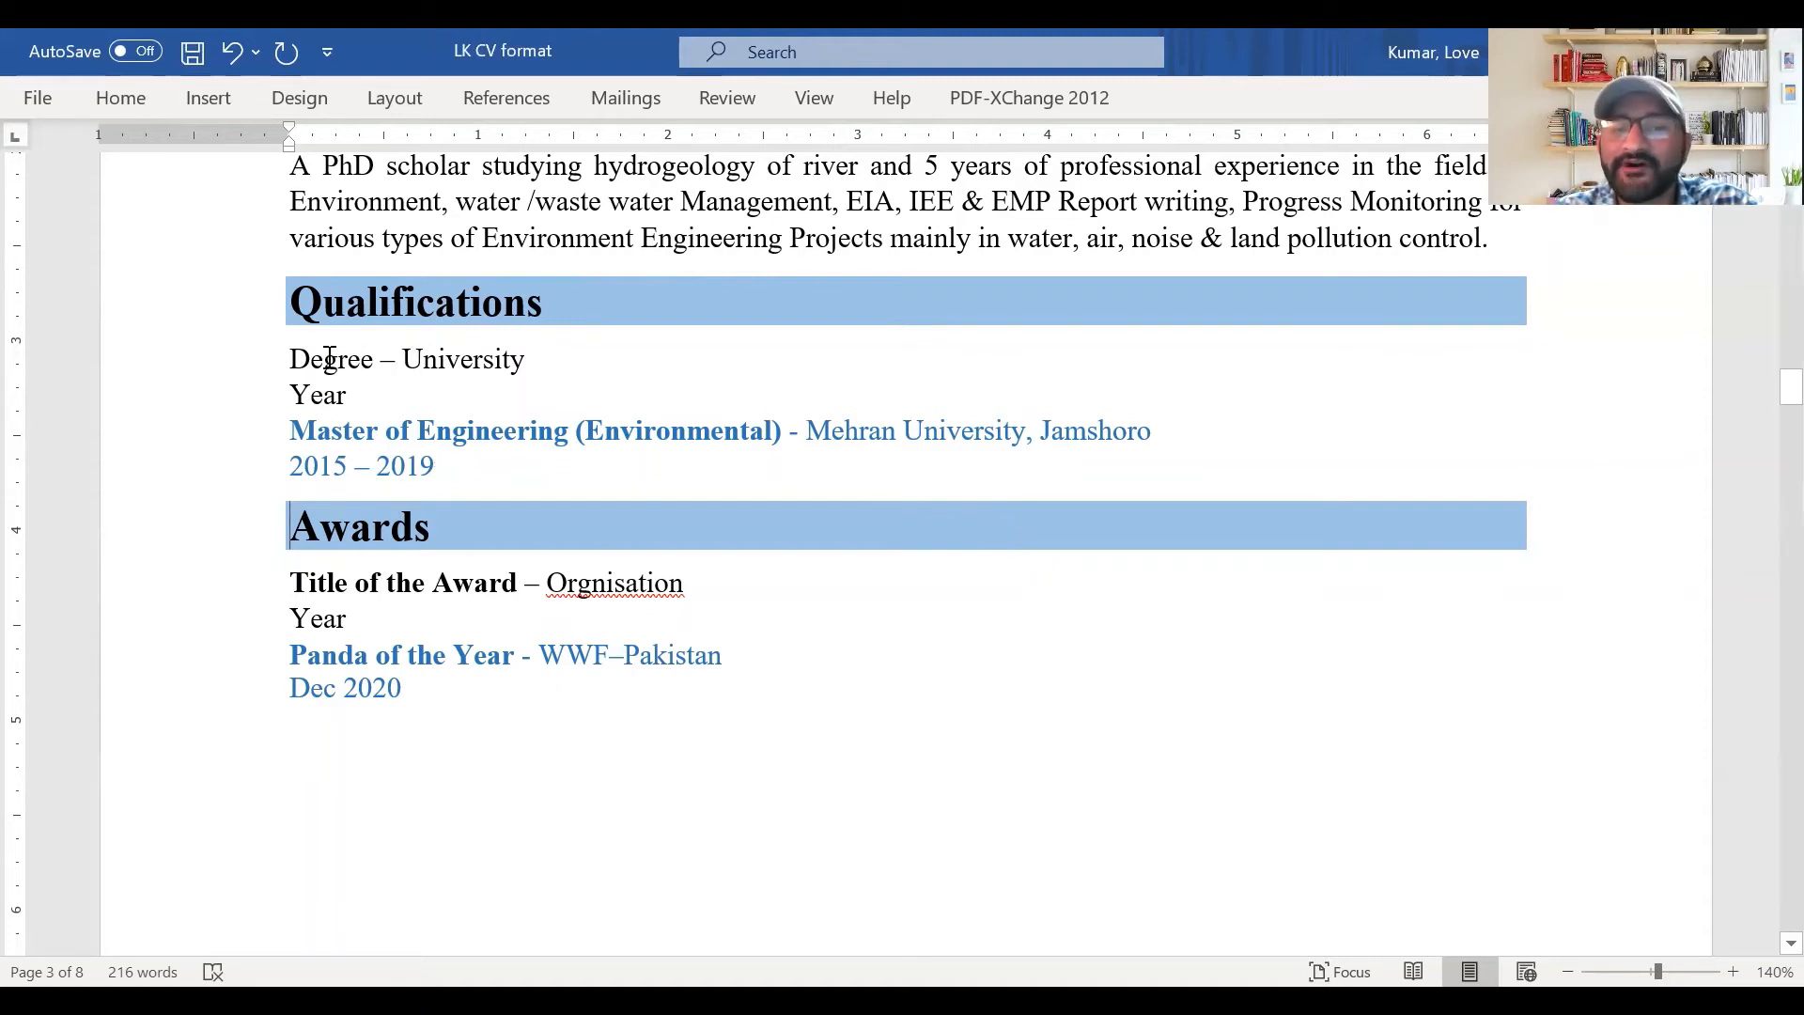
# Examine the award title, organisation and year placeholders and the Panda of the Year sample in the Awards section
pyautogui.click(282, 522)
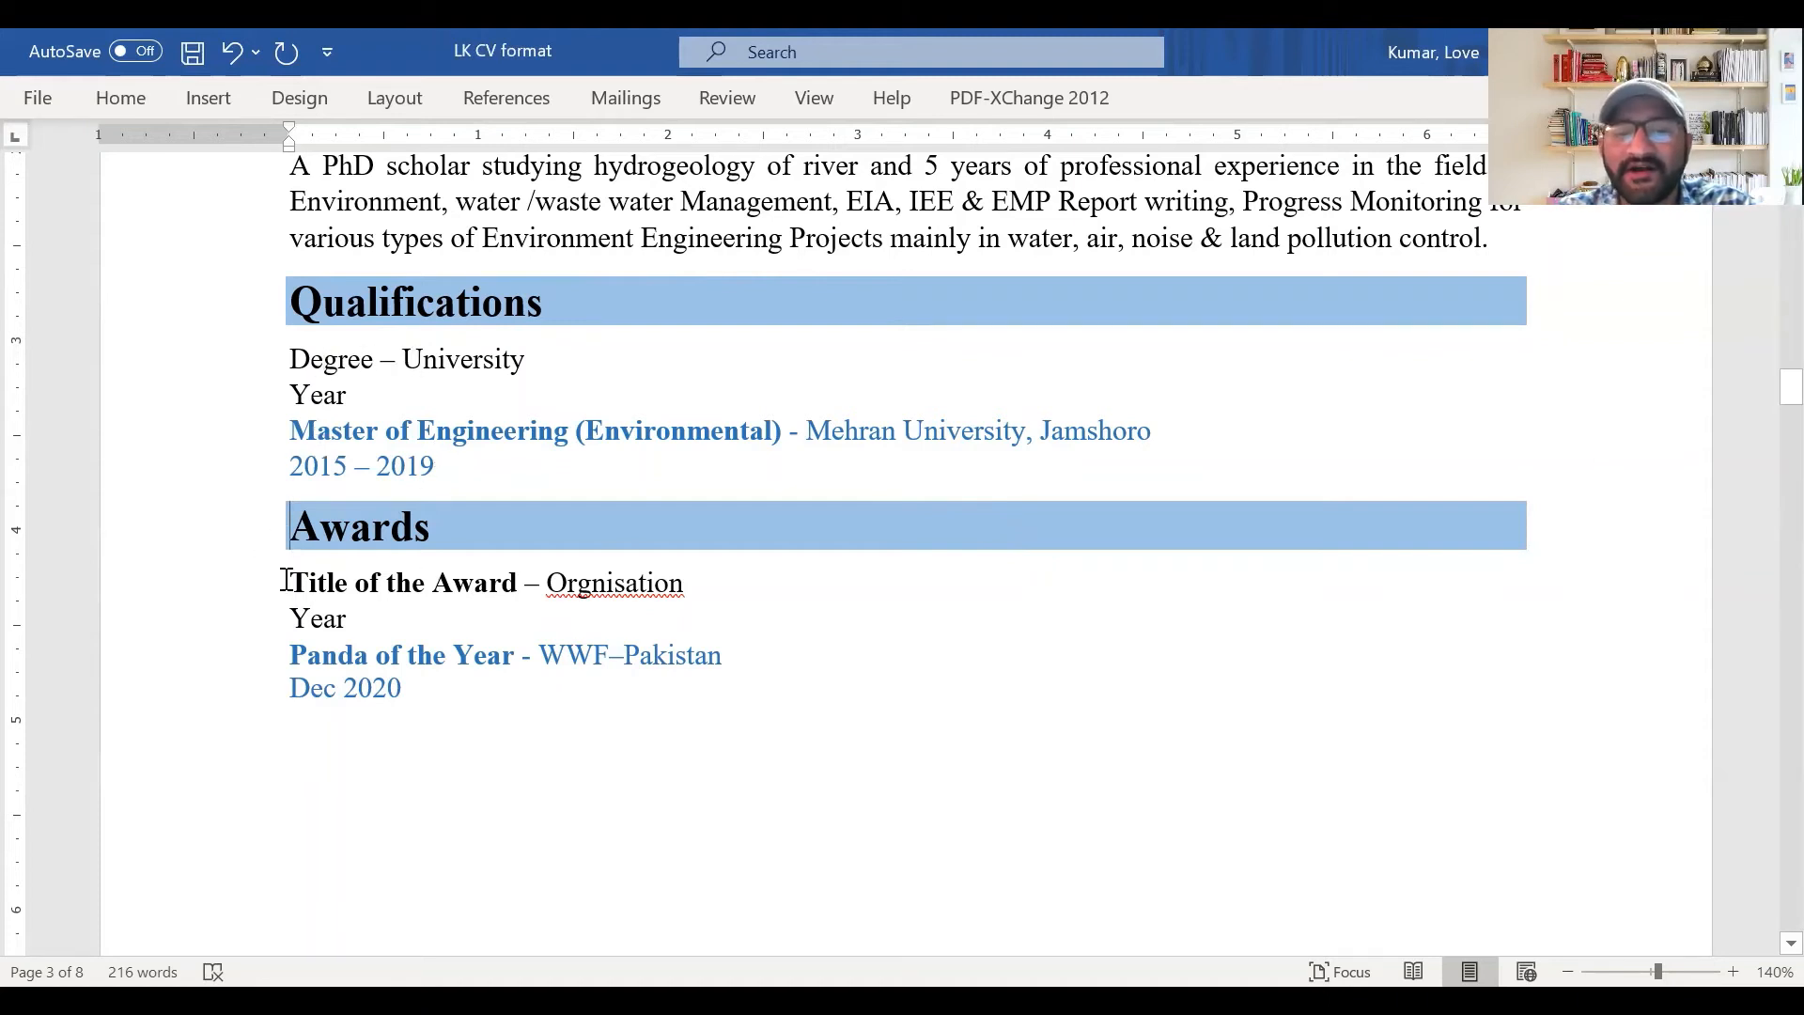
pyautogui.moveTo(285, 579); pyautogui.dragTo(457, 584)
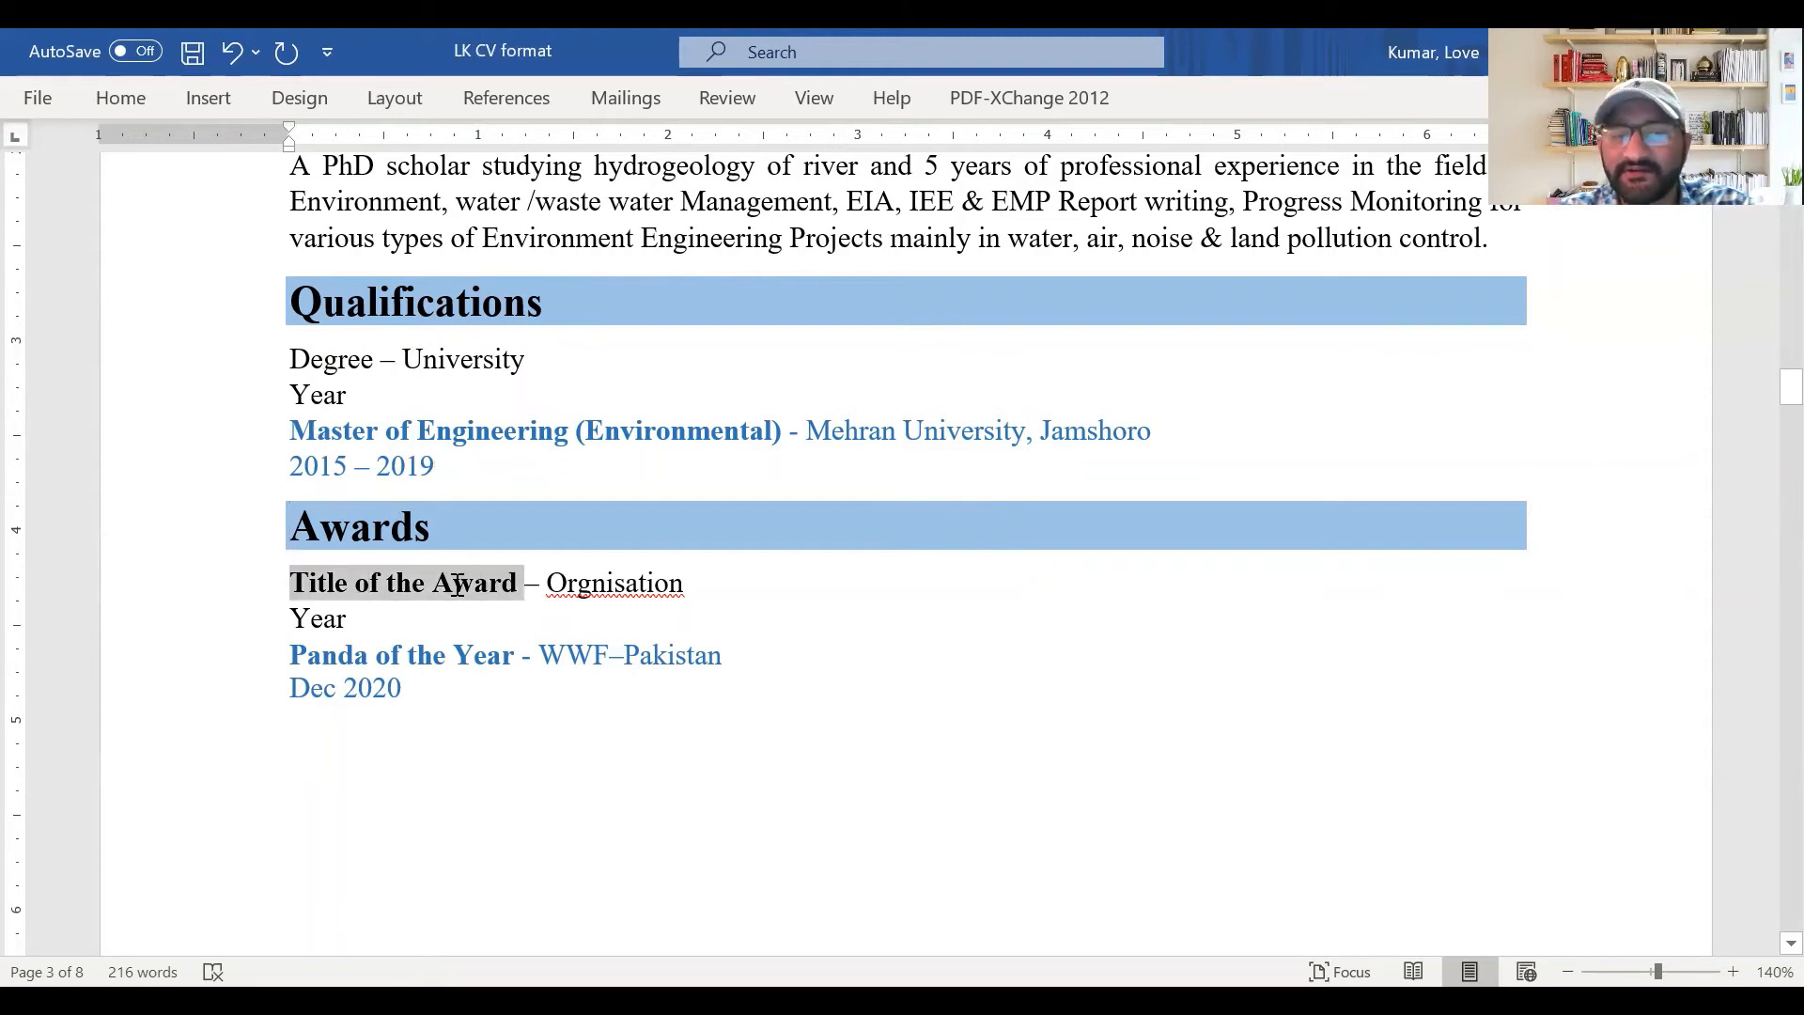
pyautogui.doubleClick(641, 584)
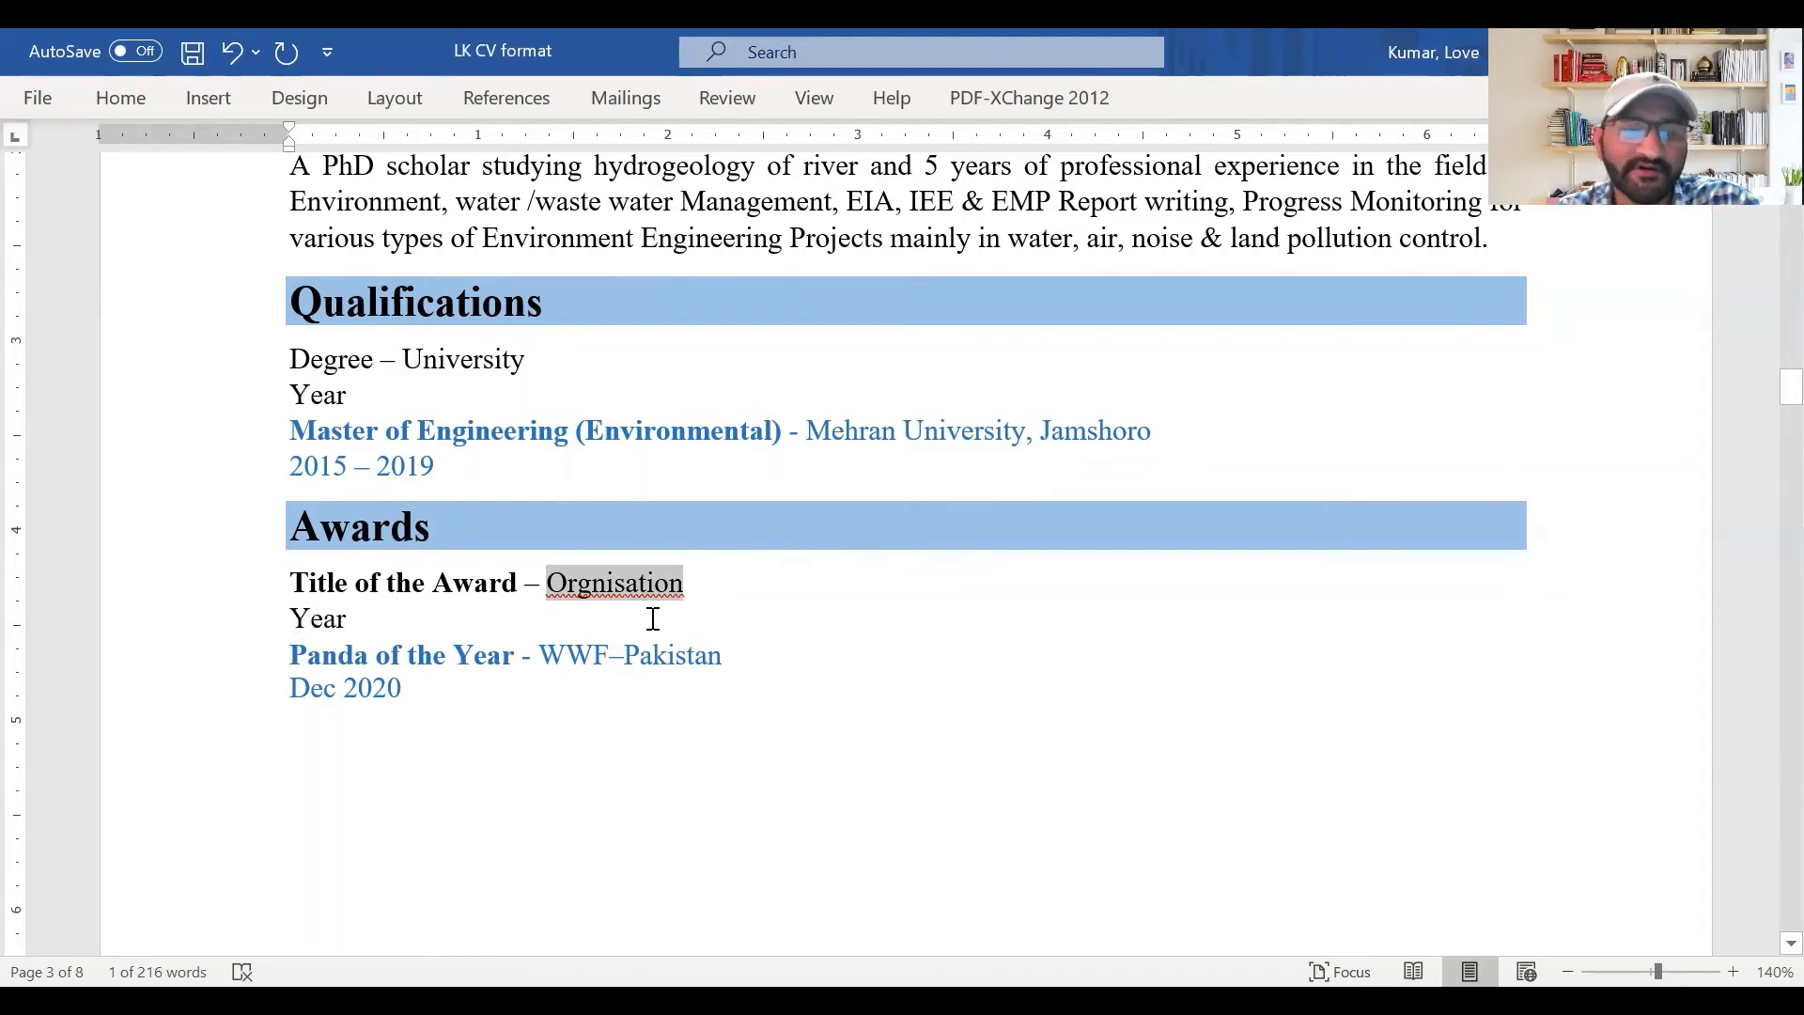
pyautogui.doubleClick(336, 619)
pyautogui.moveTo(291, 655); pyautogui.dragTo(471, 687)
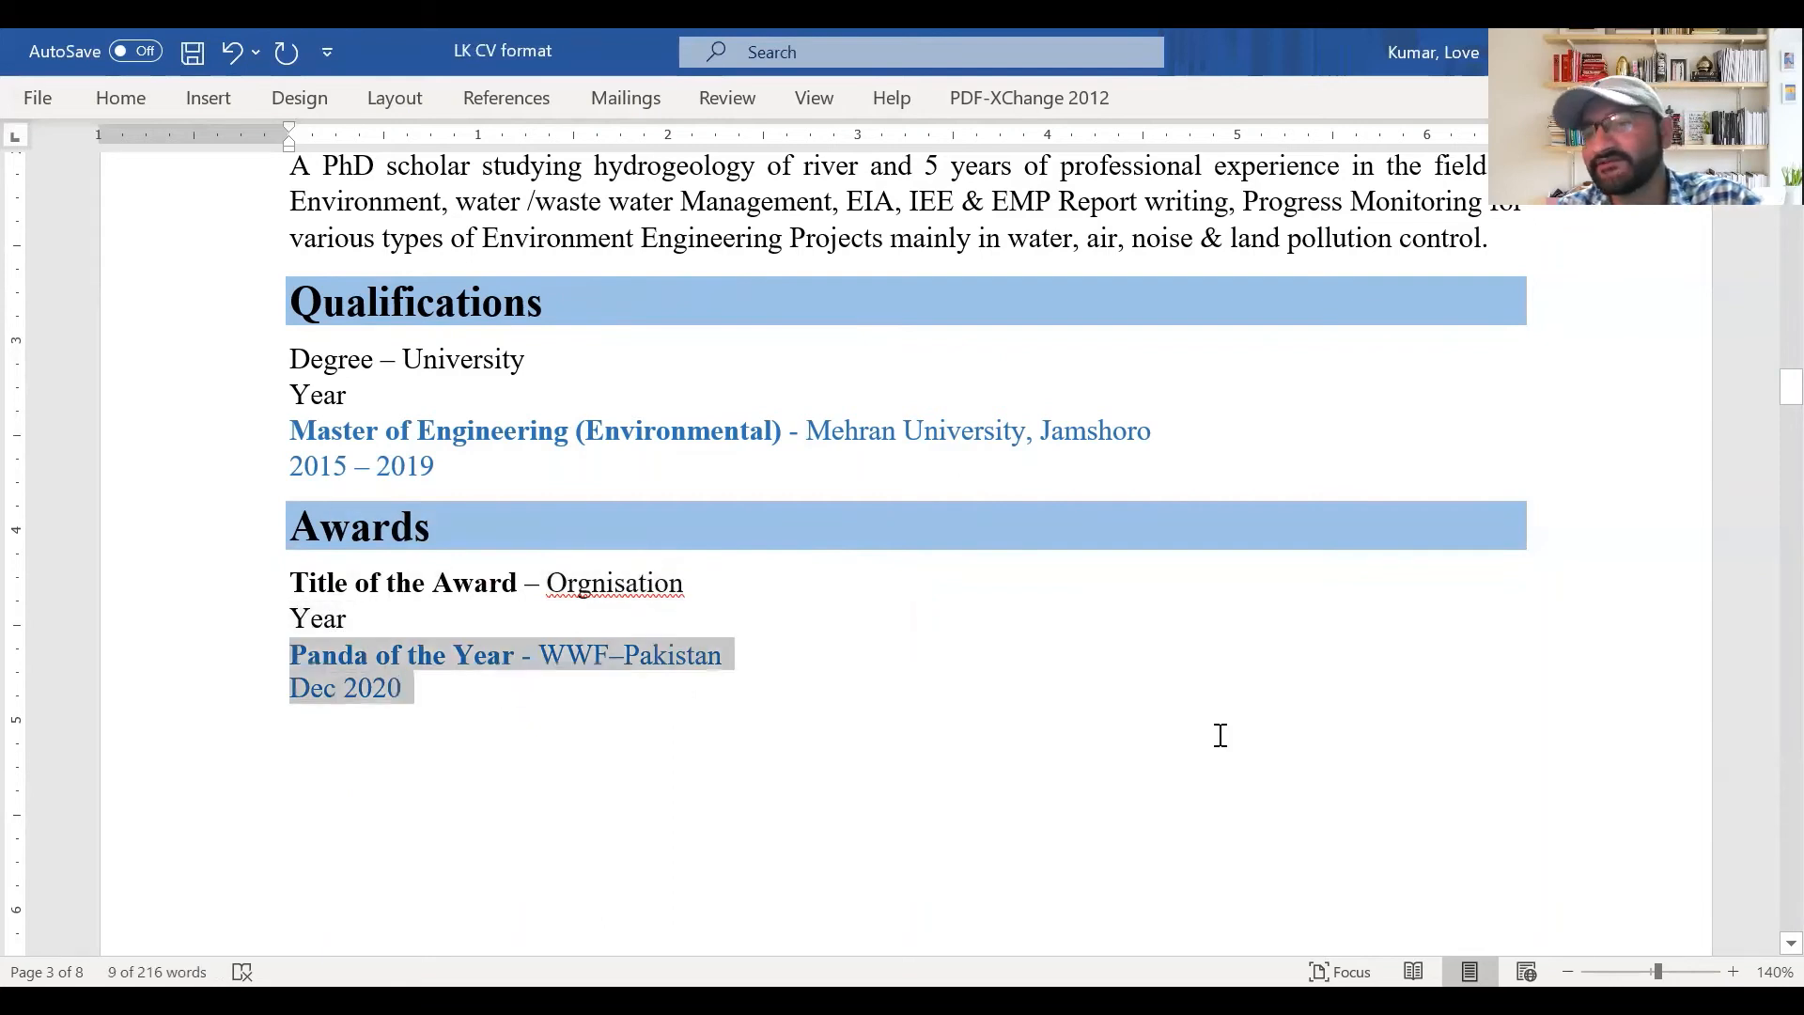
# Bring the Experiences section up beneath the Awards entries and remove the blank line above its heading
pyautogui.click(627, 711)
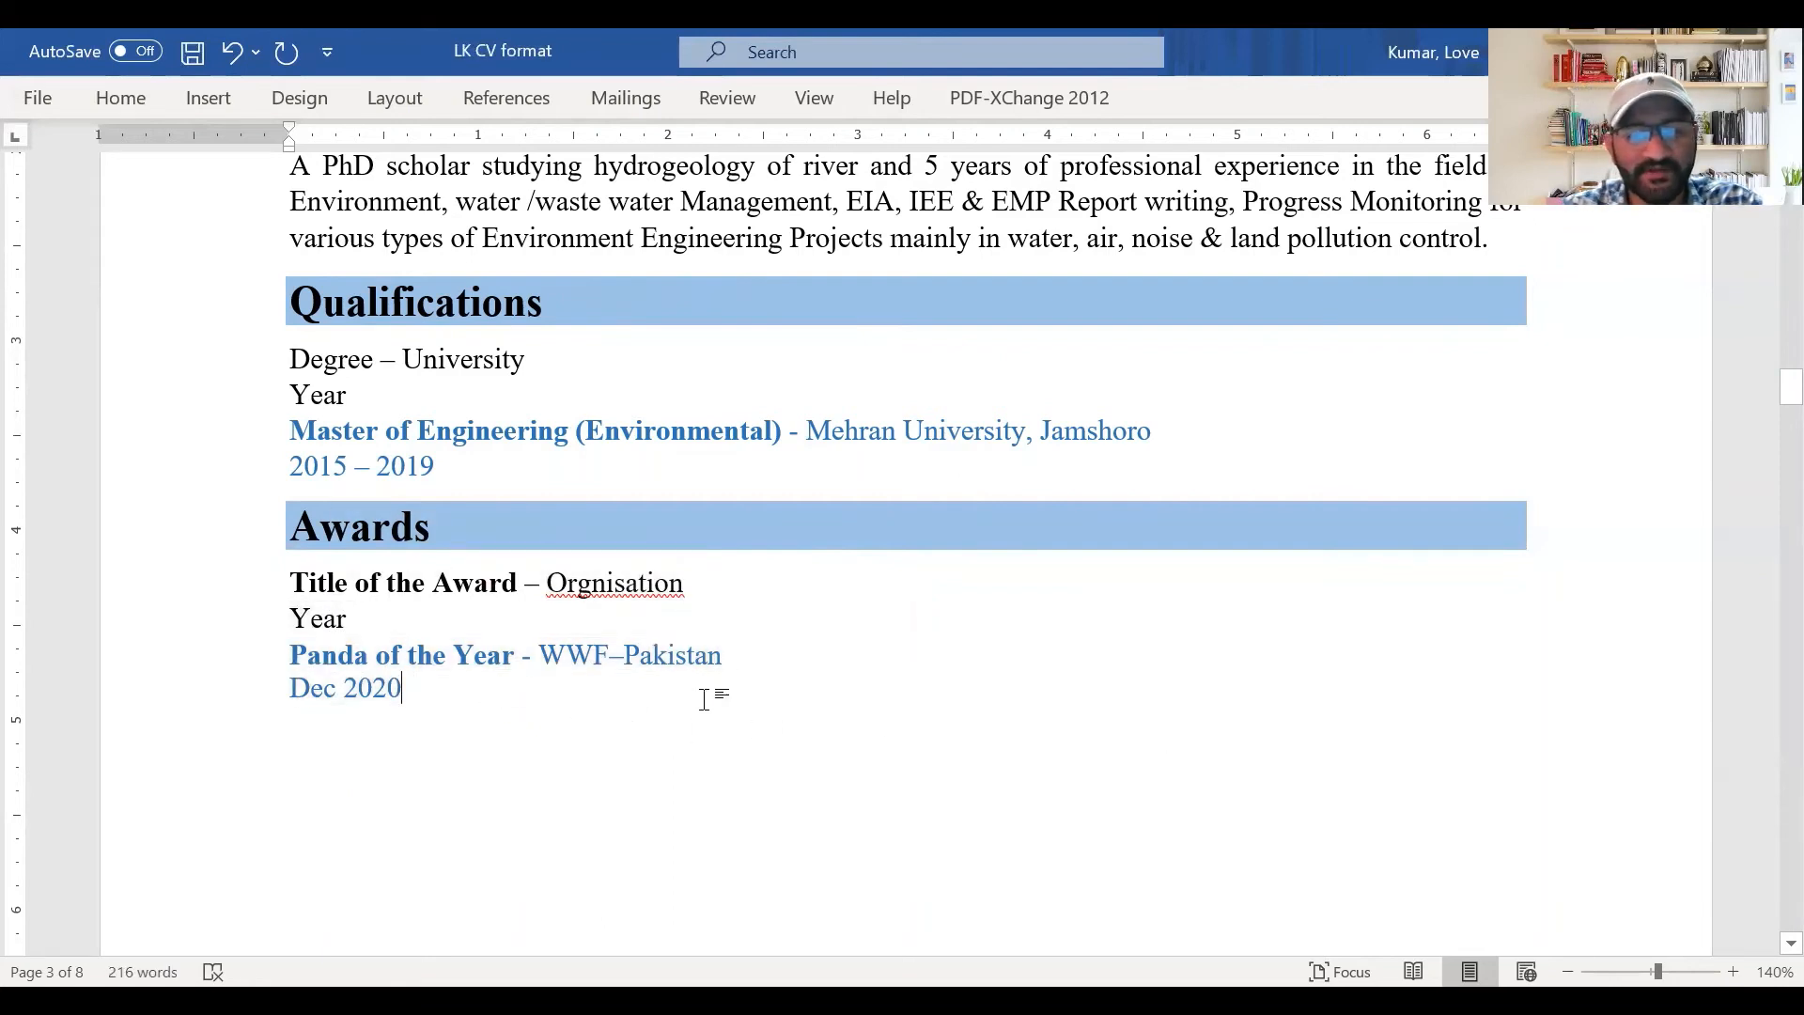
pyautogui.press('Delete')
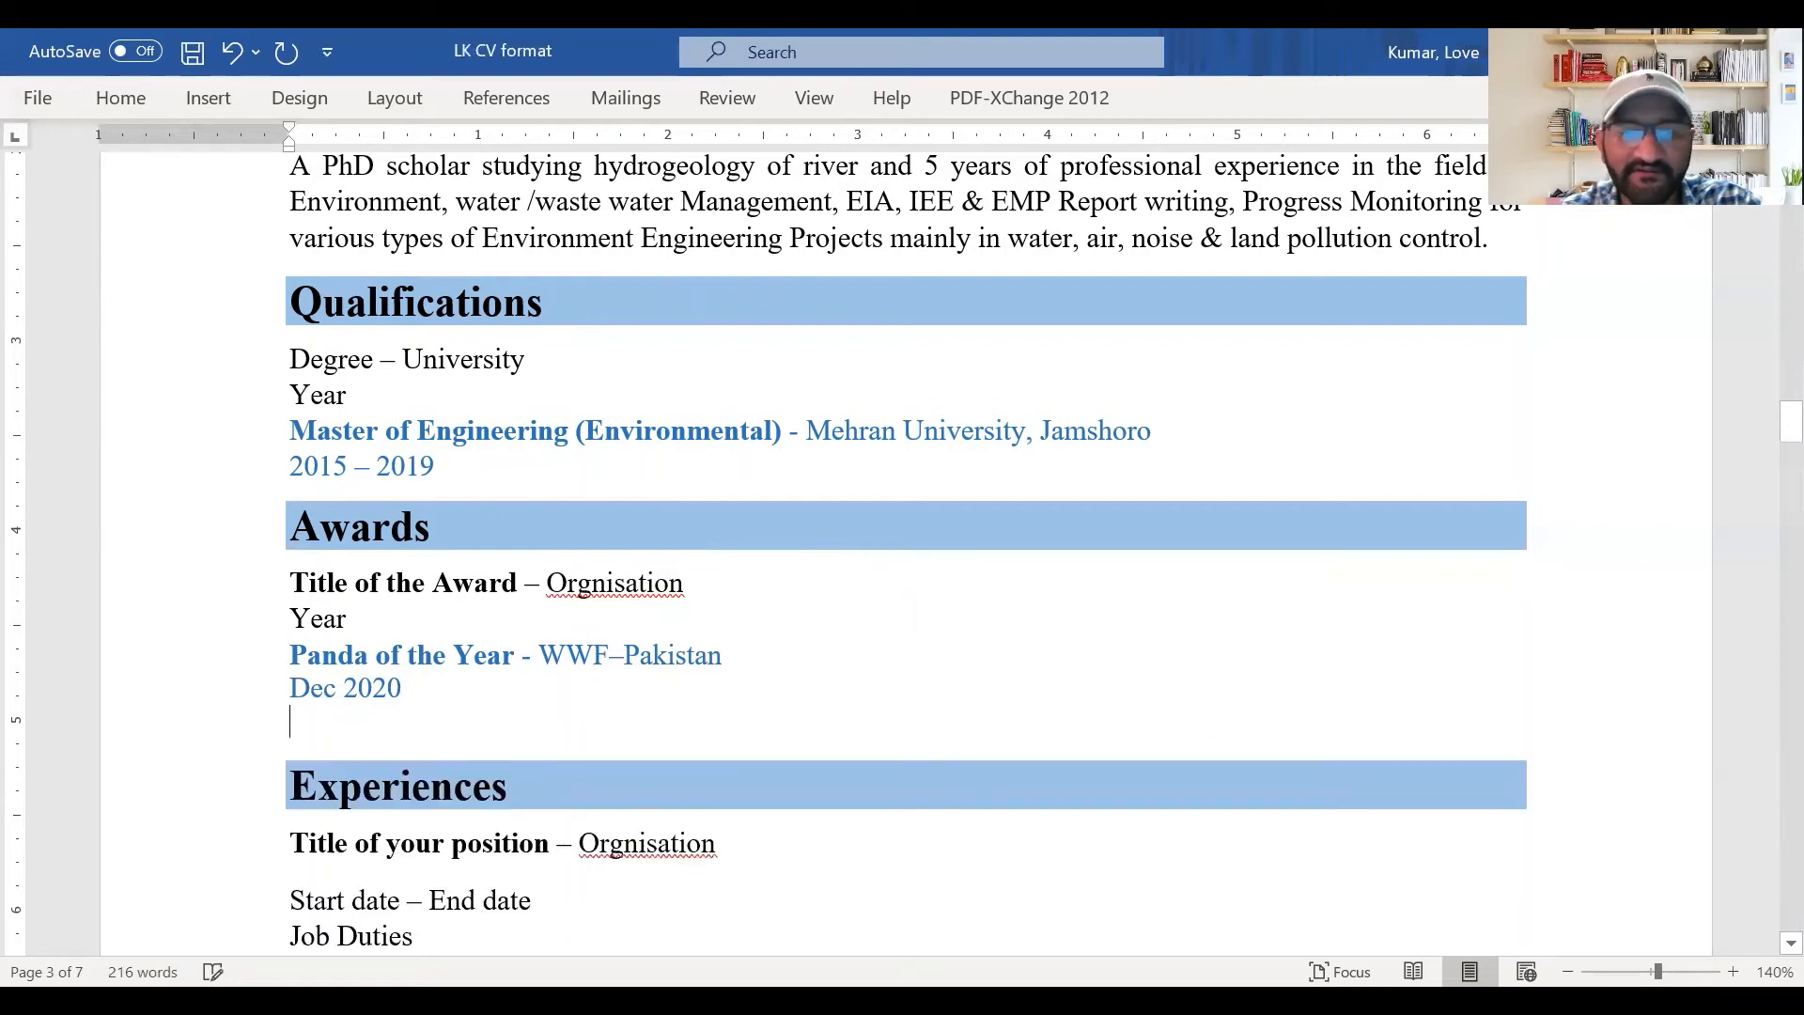
pyautogui.press('Delete')
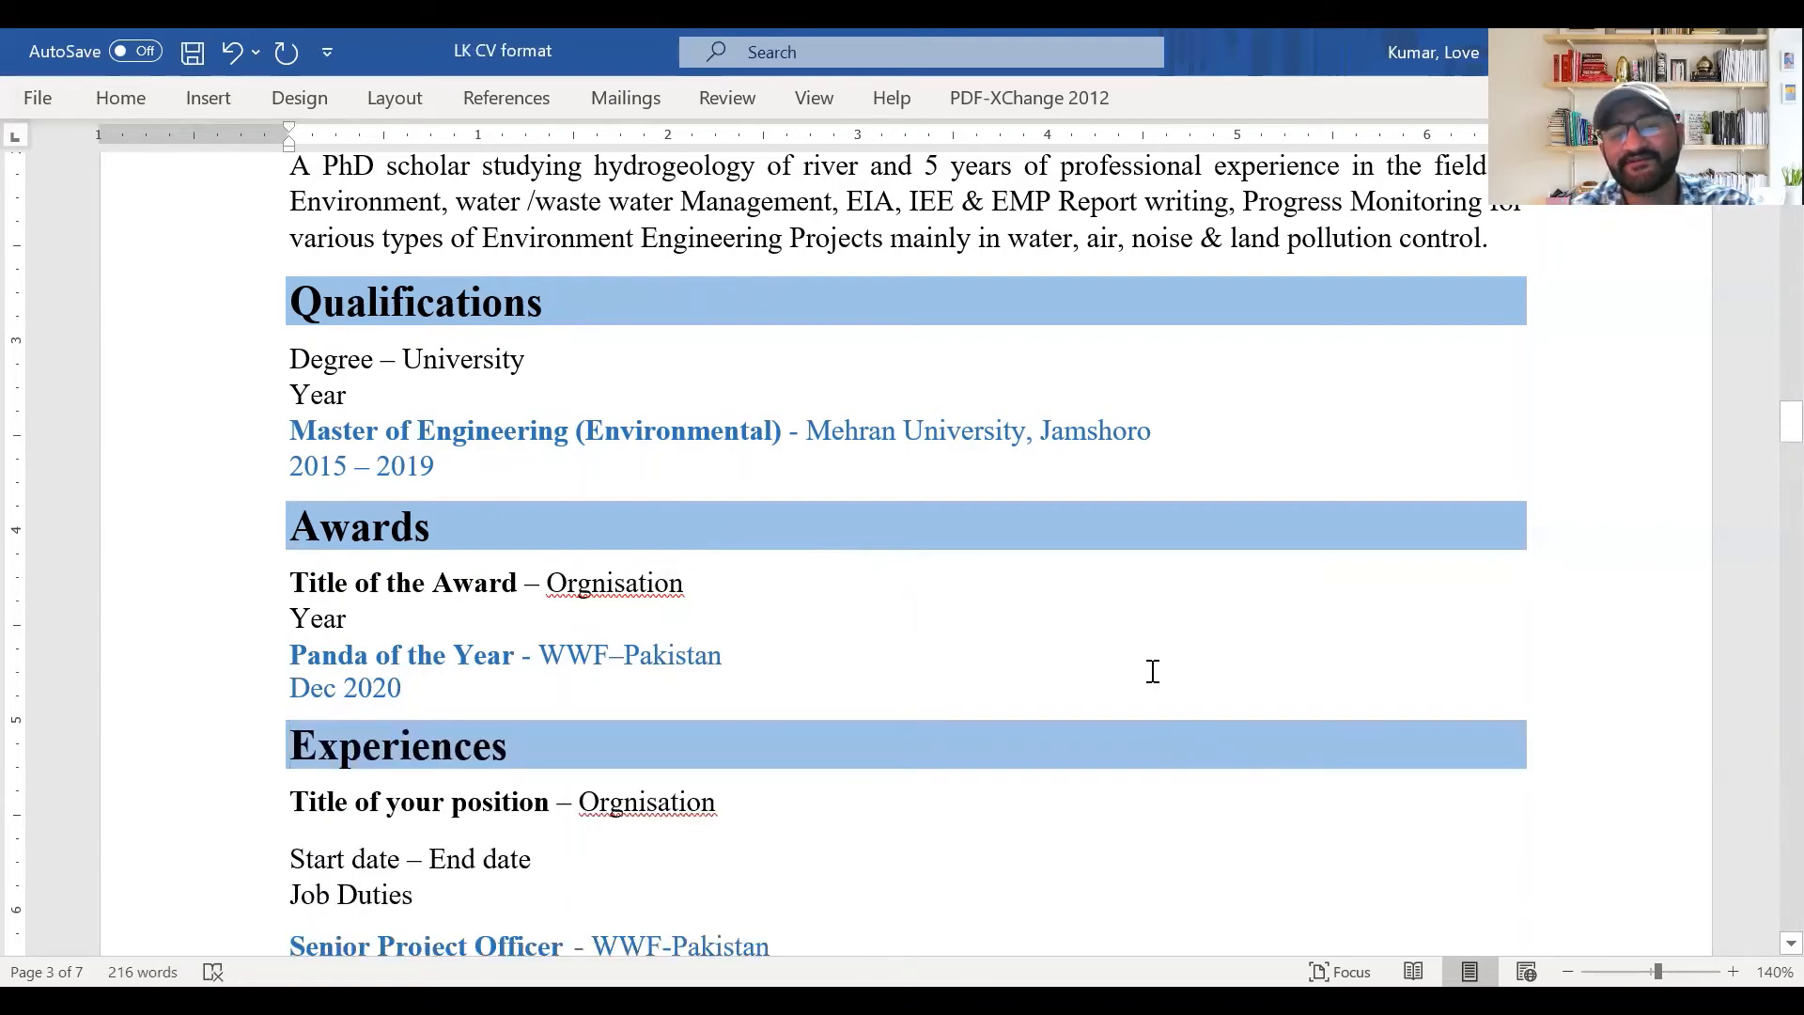
# Examine the position, date and Job Duties lines in the Experiences section, highlighting the Job Duties line
pyautogui.scroll(-3, 1154, 670)
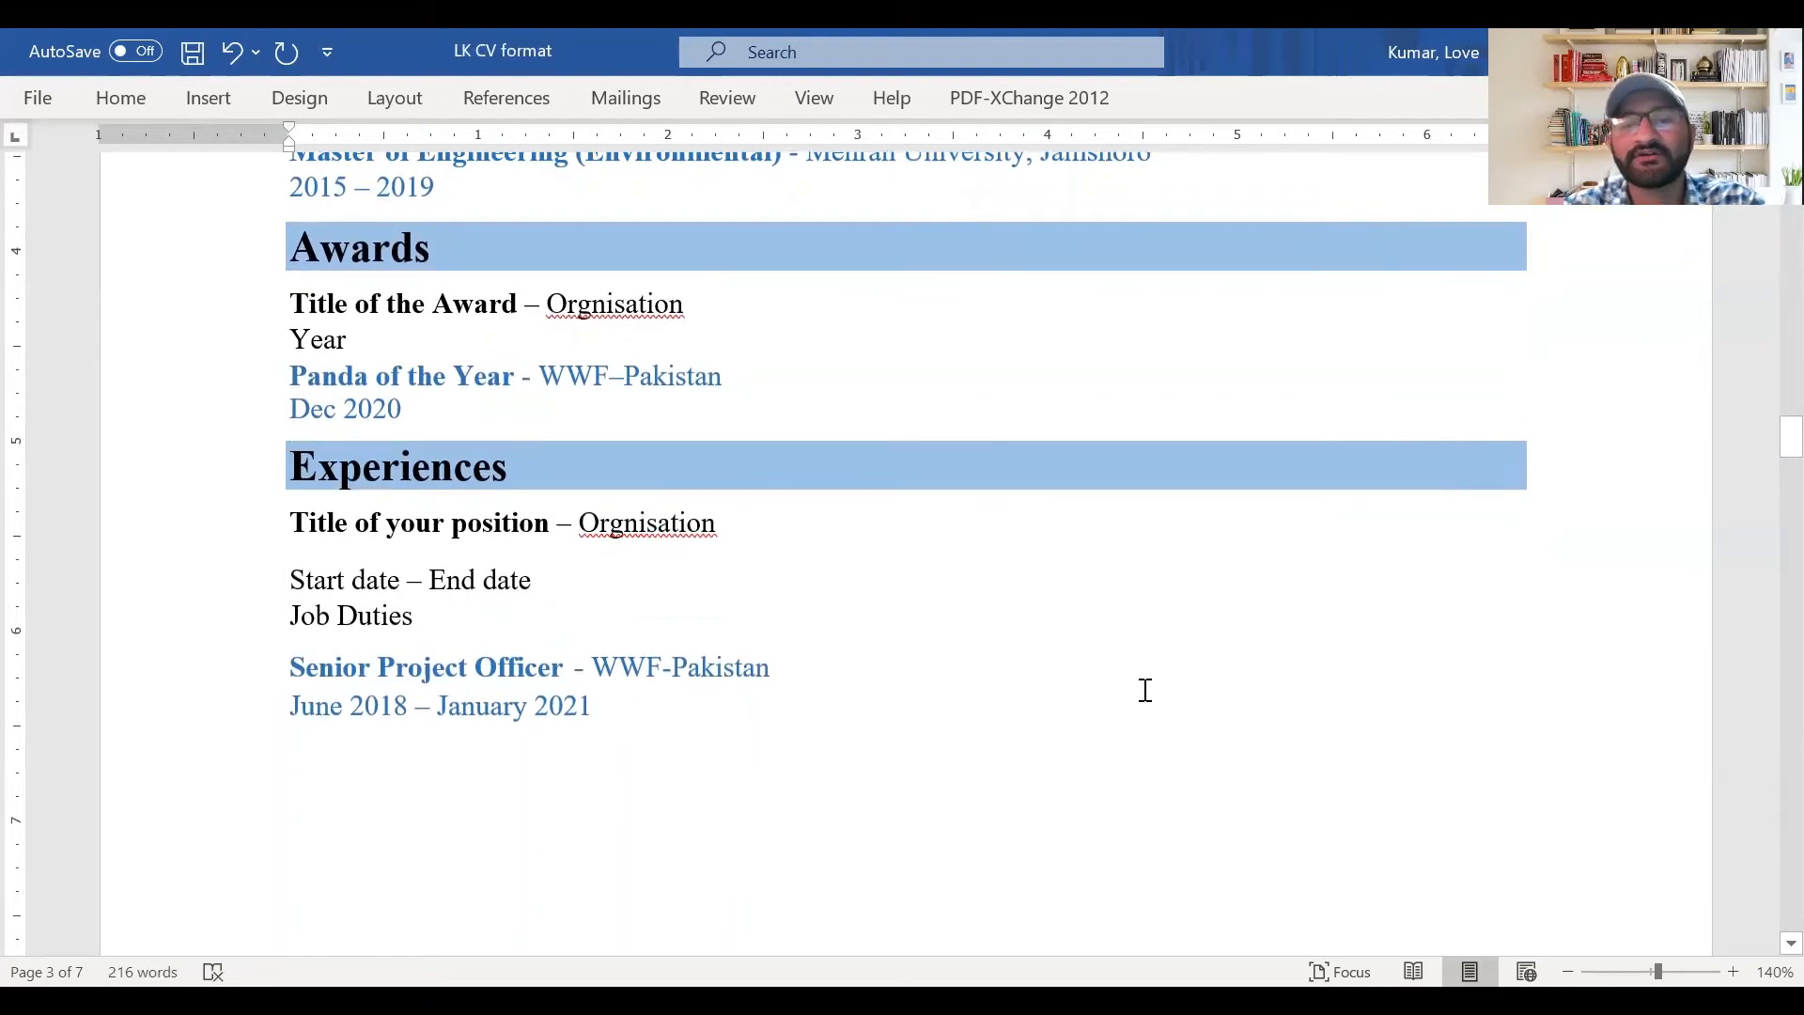
pyautogui.scroll(-1, 1144, 689)
pyautogui.scroll(1, 1150, 700)
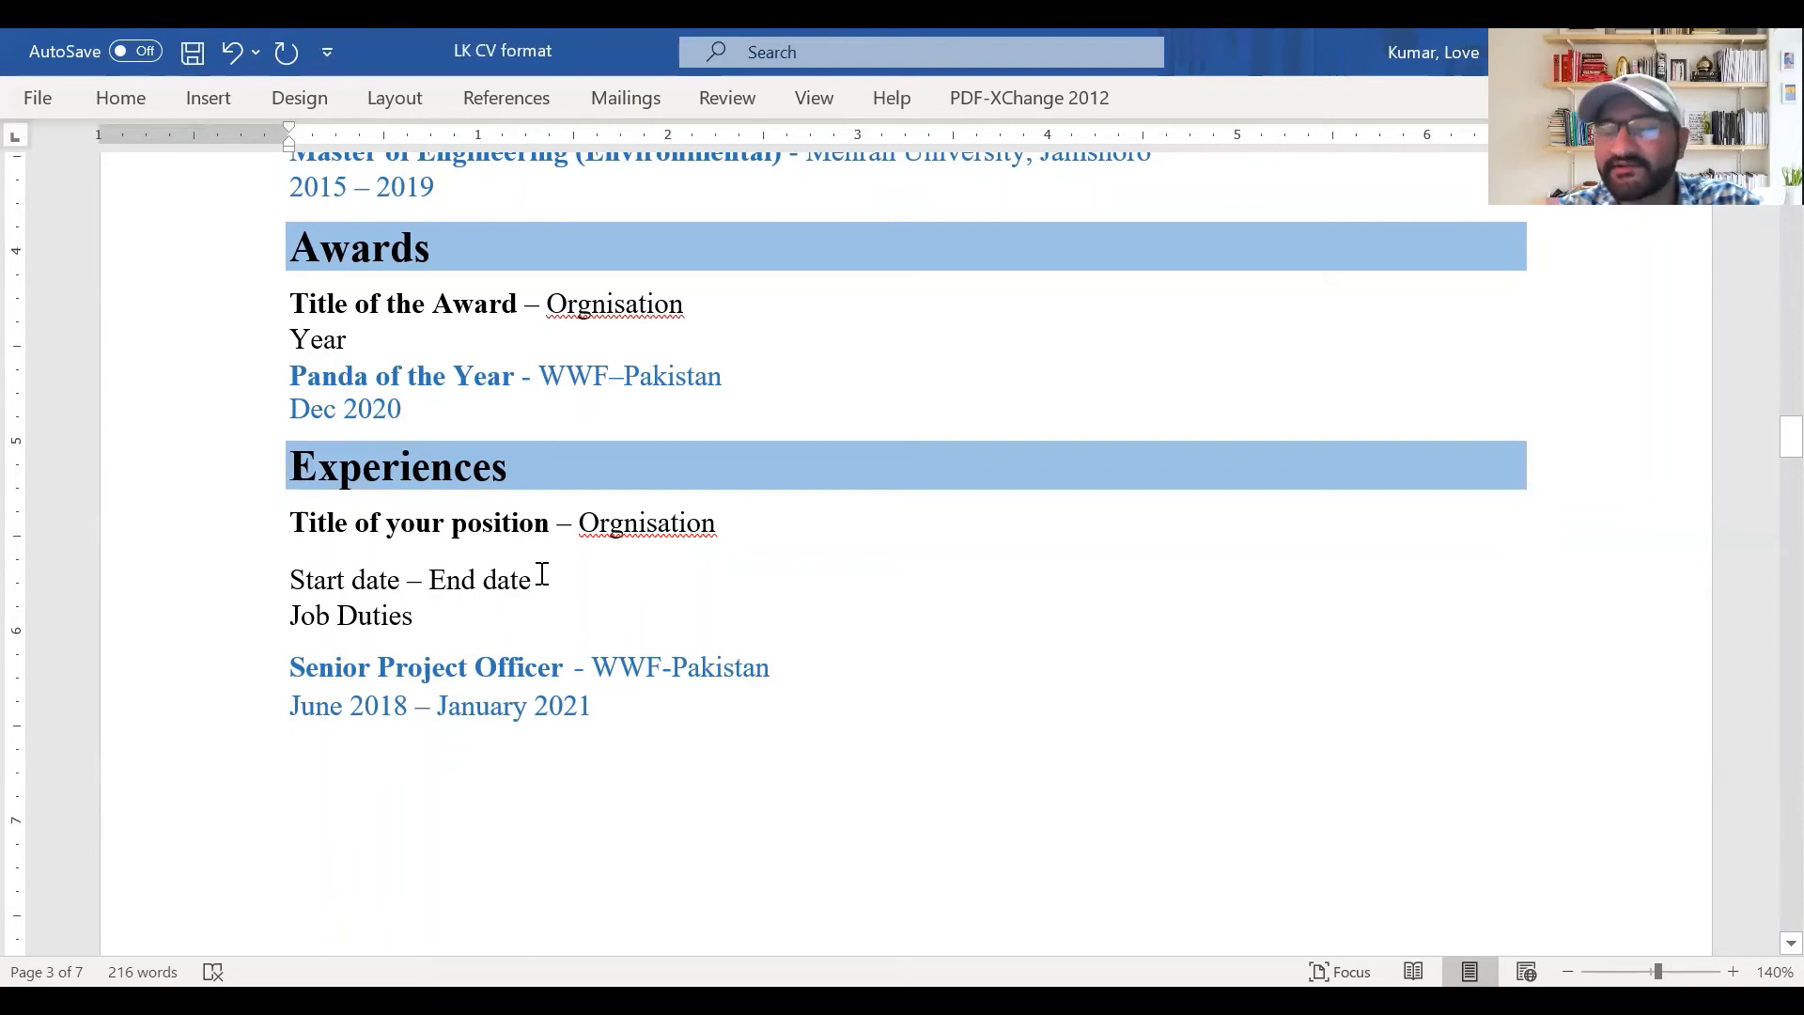
pyautogui.click(265, 616)
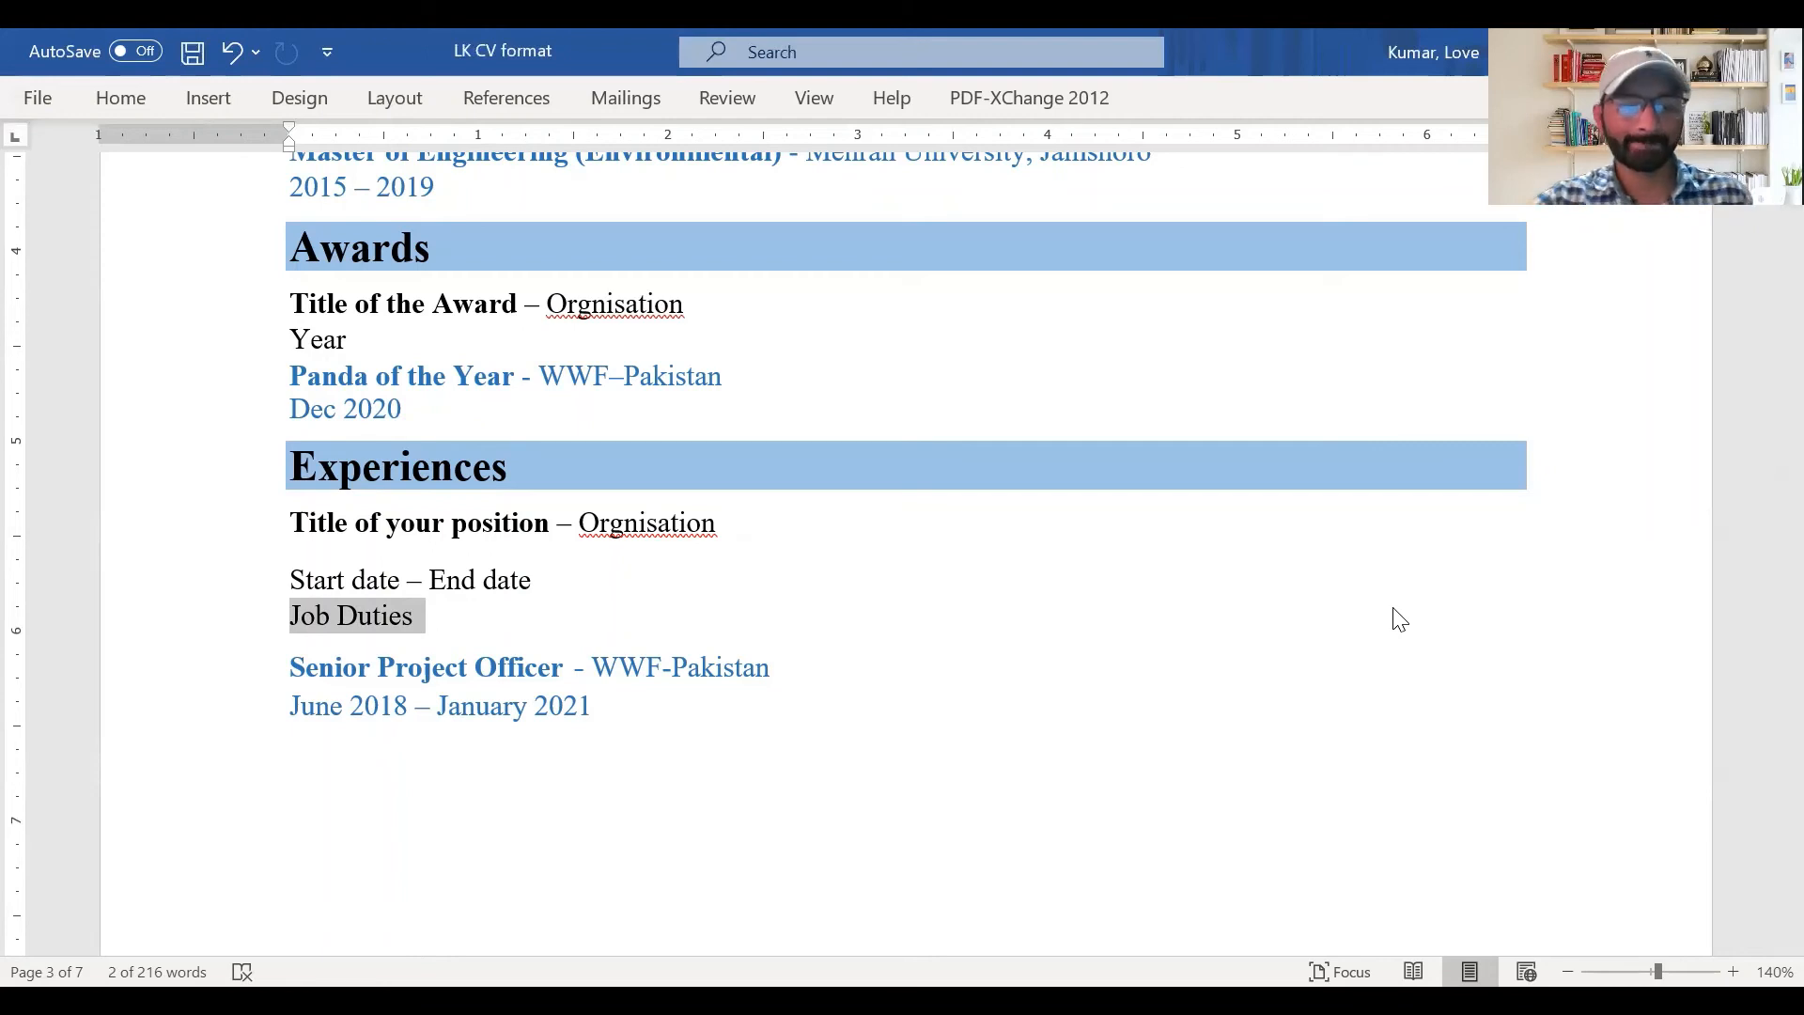
# Bring the Projects section up directly beneath the Senior Project Officer sample entry, without blank lines between them
pyautogui.click(587, 742)
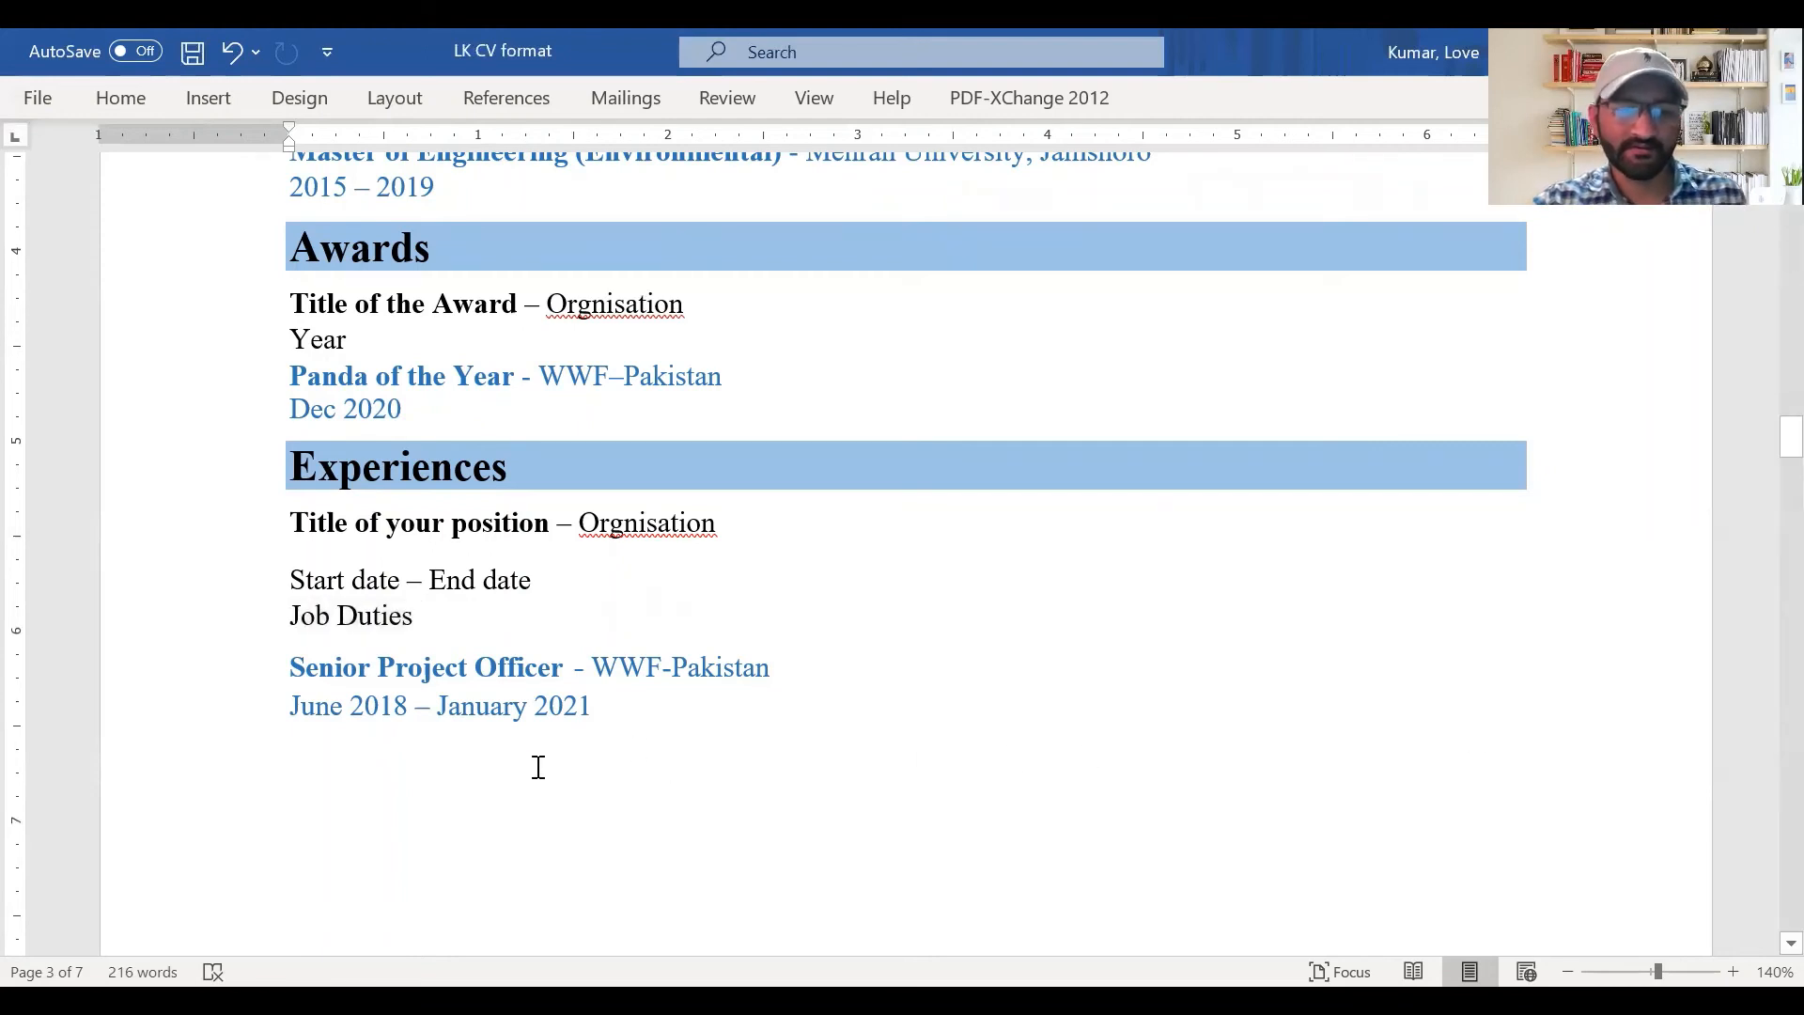
pyautogui.press('BackSpace')
pyautogui.press('BackSpace')
pyautogui.press('BackSpace')
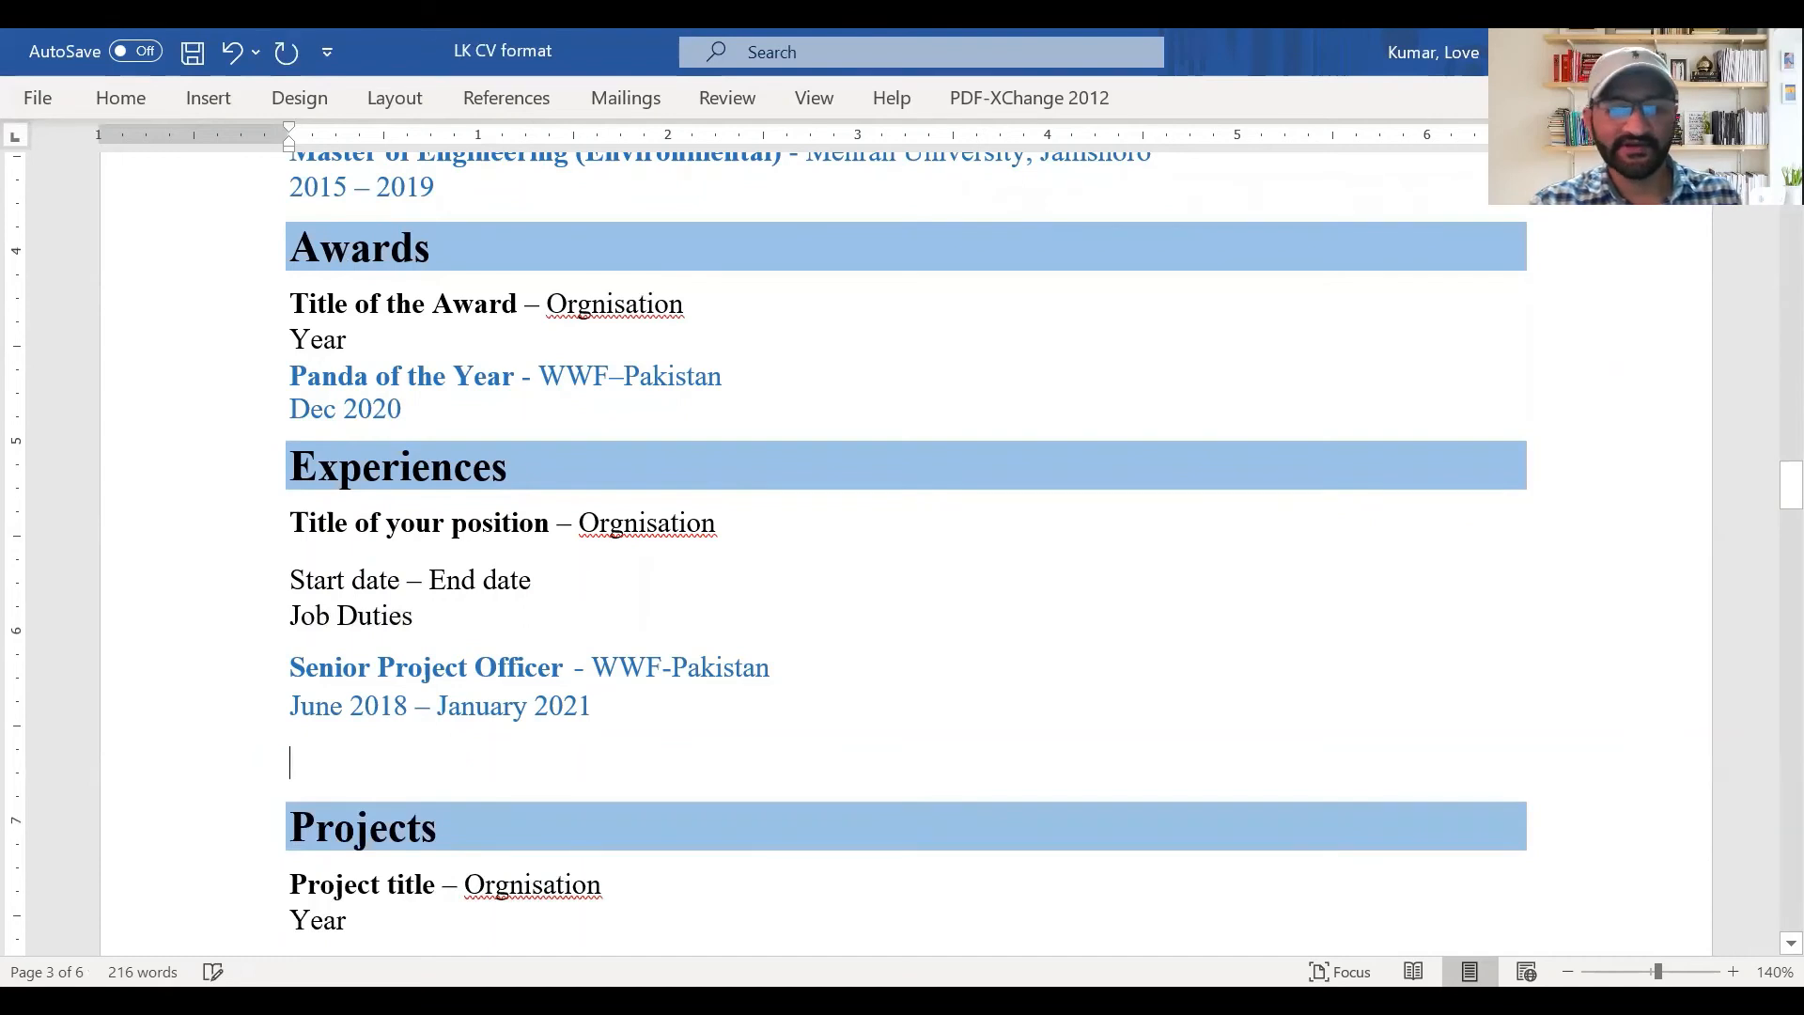
pyautogui.press('BackSpace')
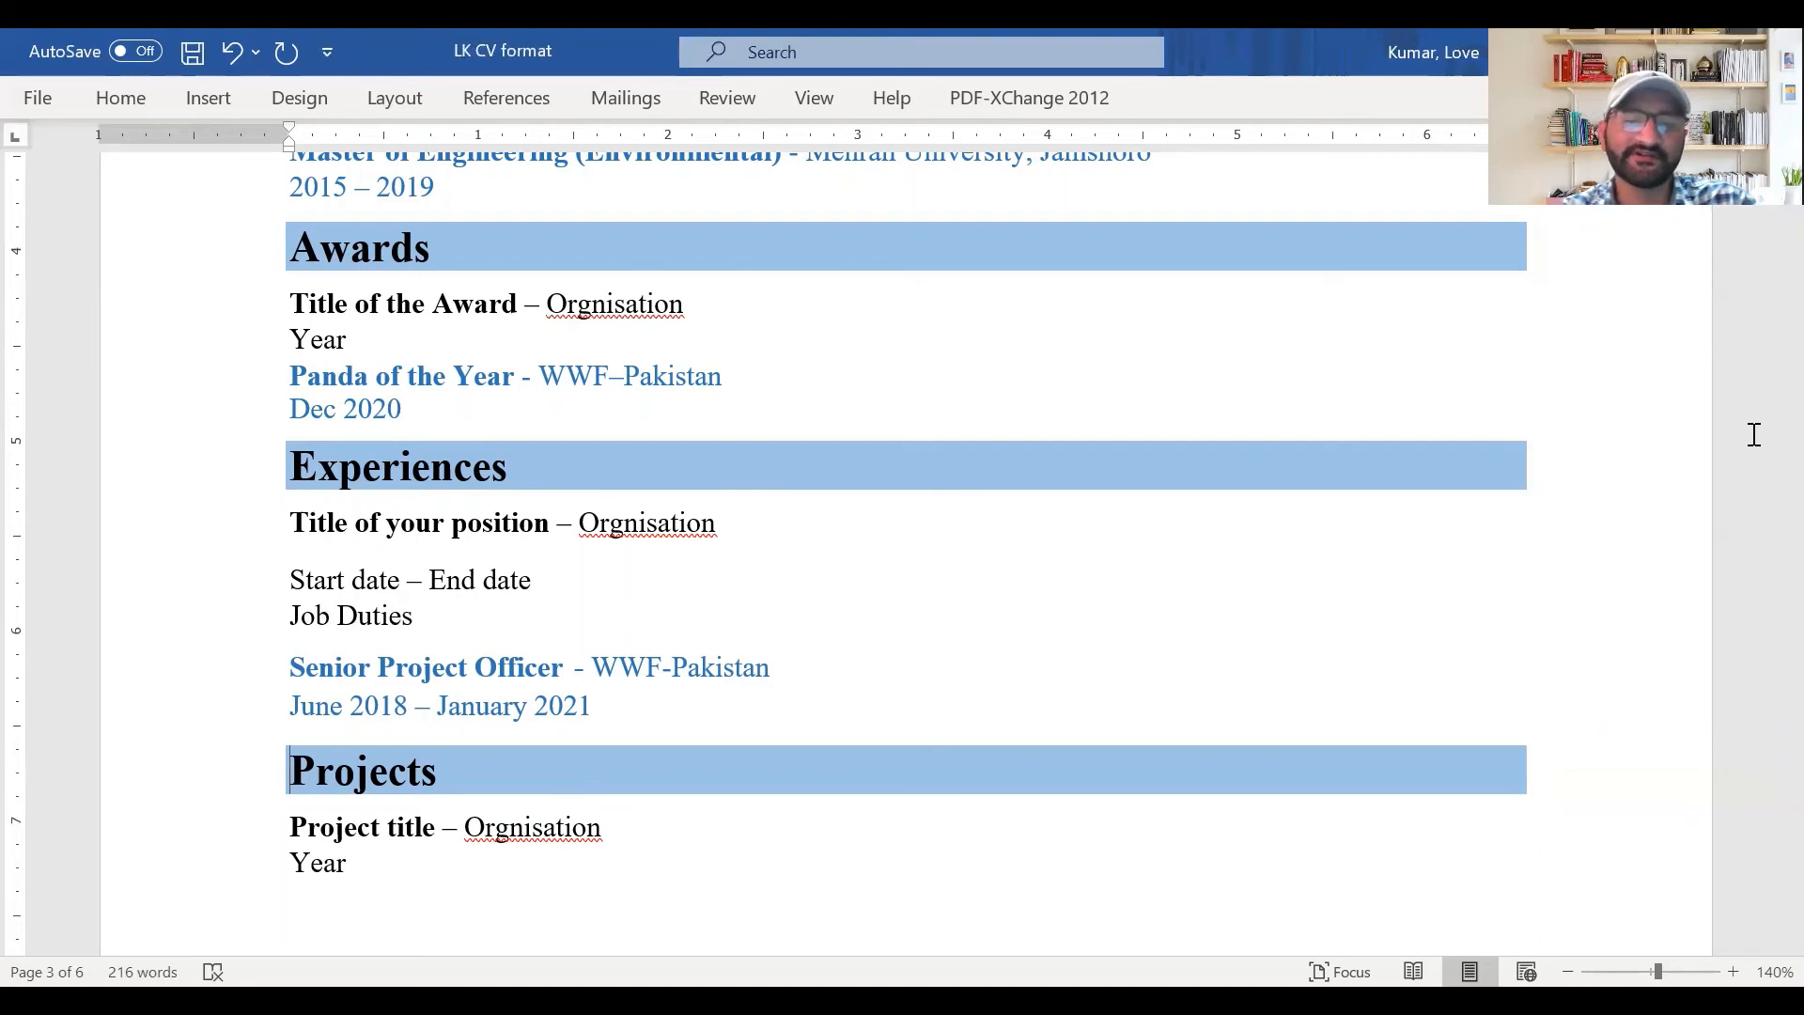
# Bring the Certifications section up directly beneath the Year line of the Projects section, removing the blank lines between them
pyautogui.scroll(-1, 1597, 456)
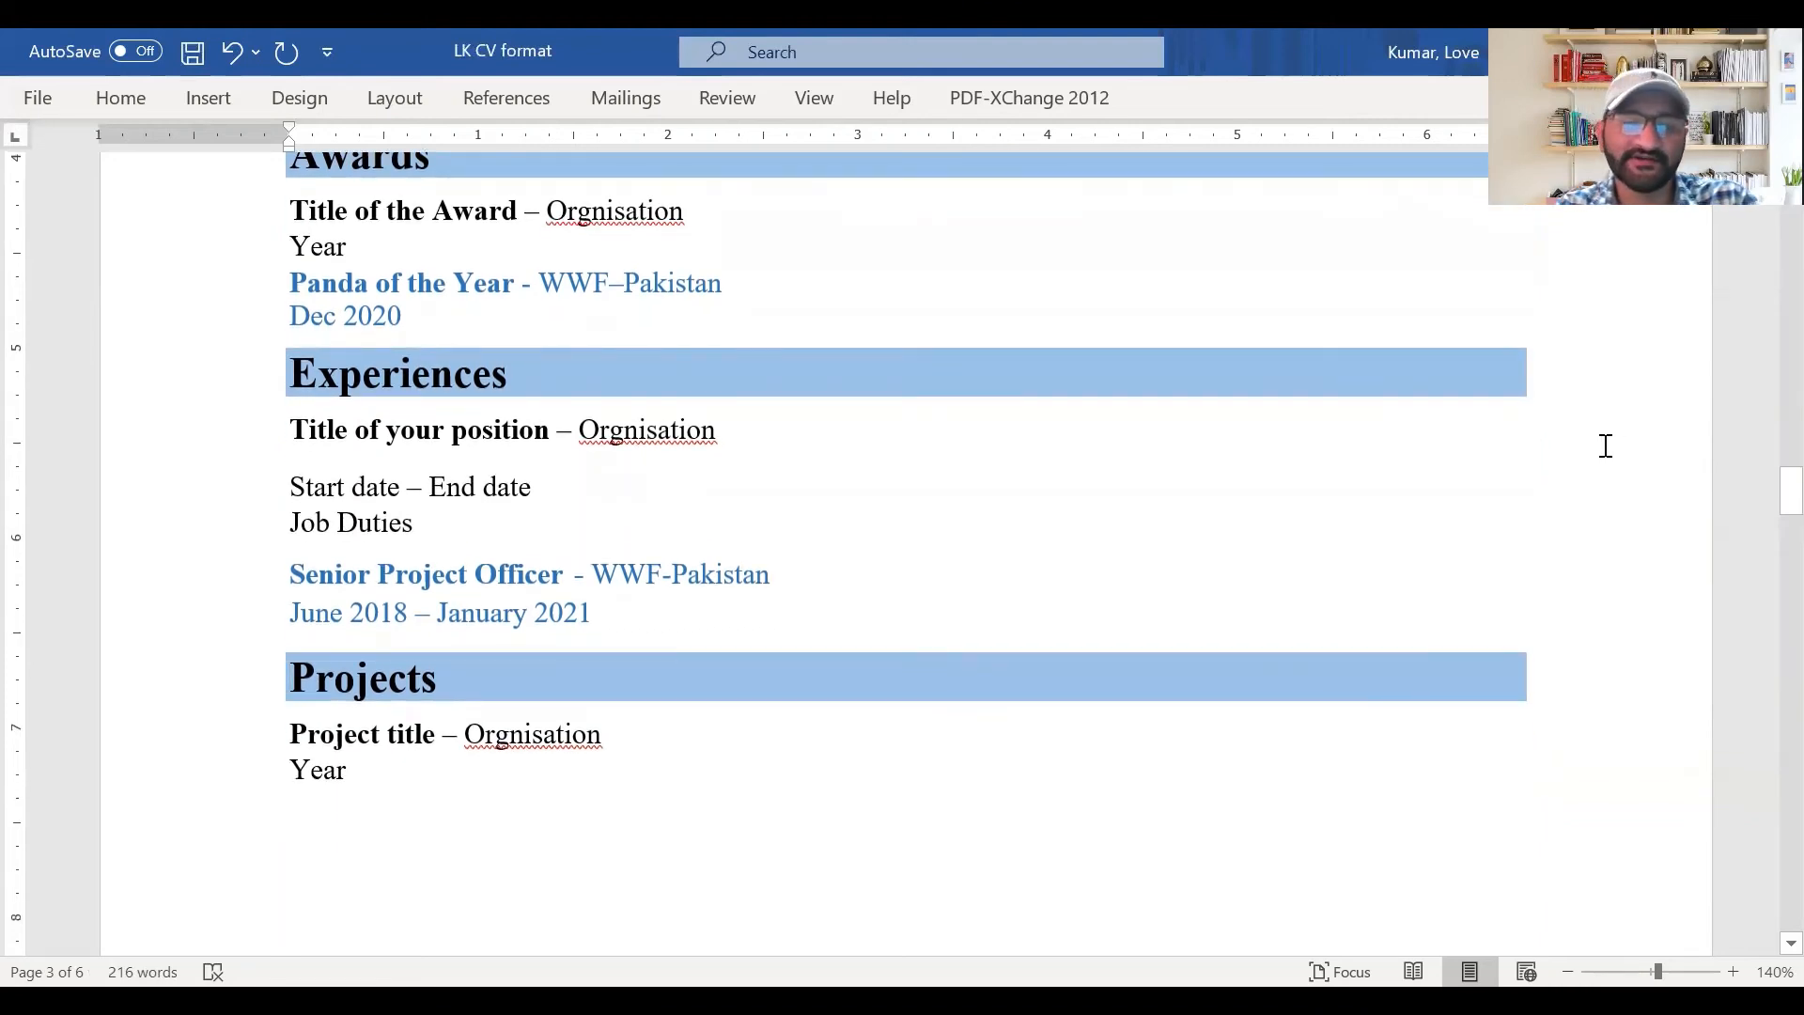
pyautogui.scroll(-2, 1622, 474)
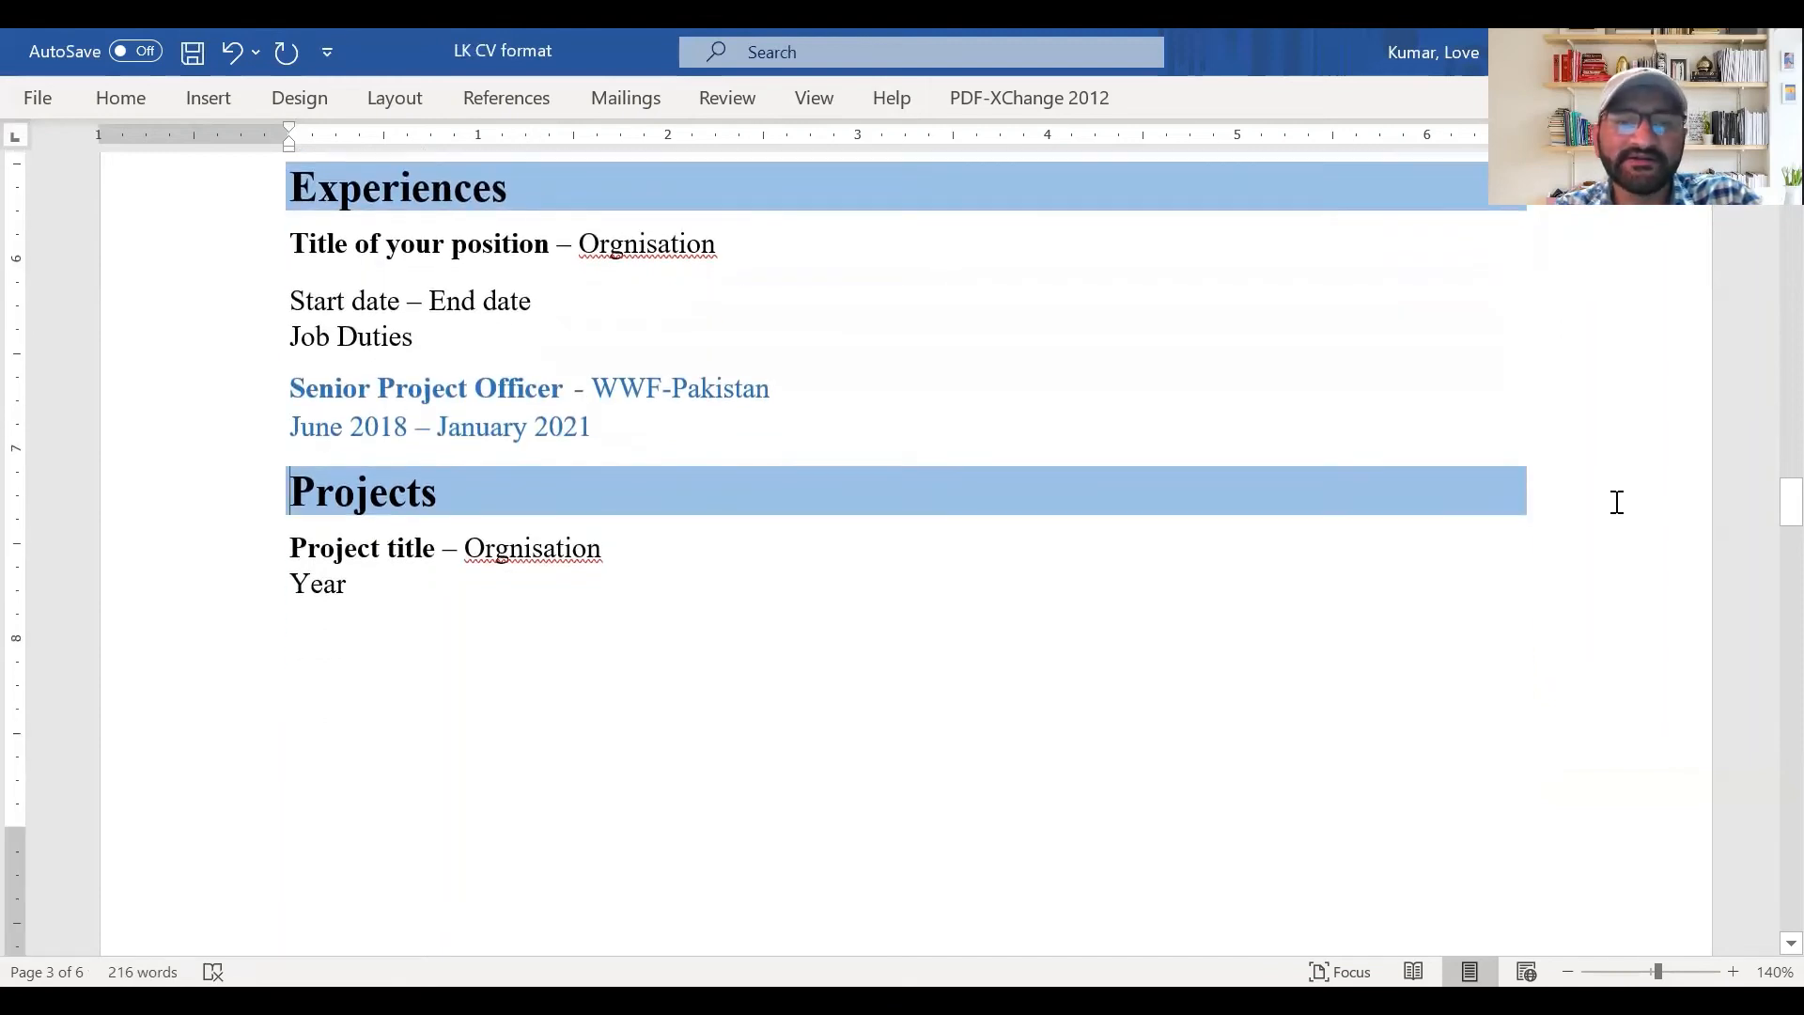
pyautogui.scroll(-1, 1617, 504)
pyautogui.scroll(1, 1616, 503)
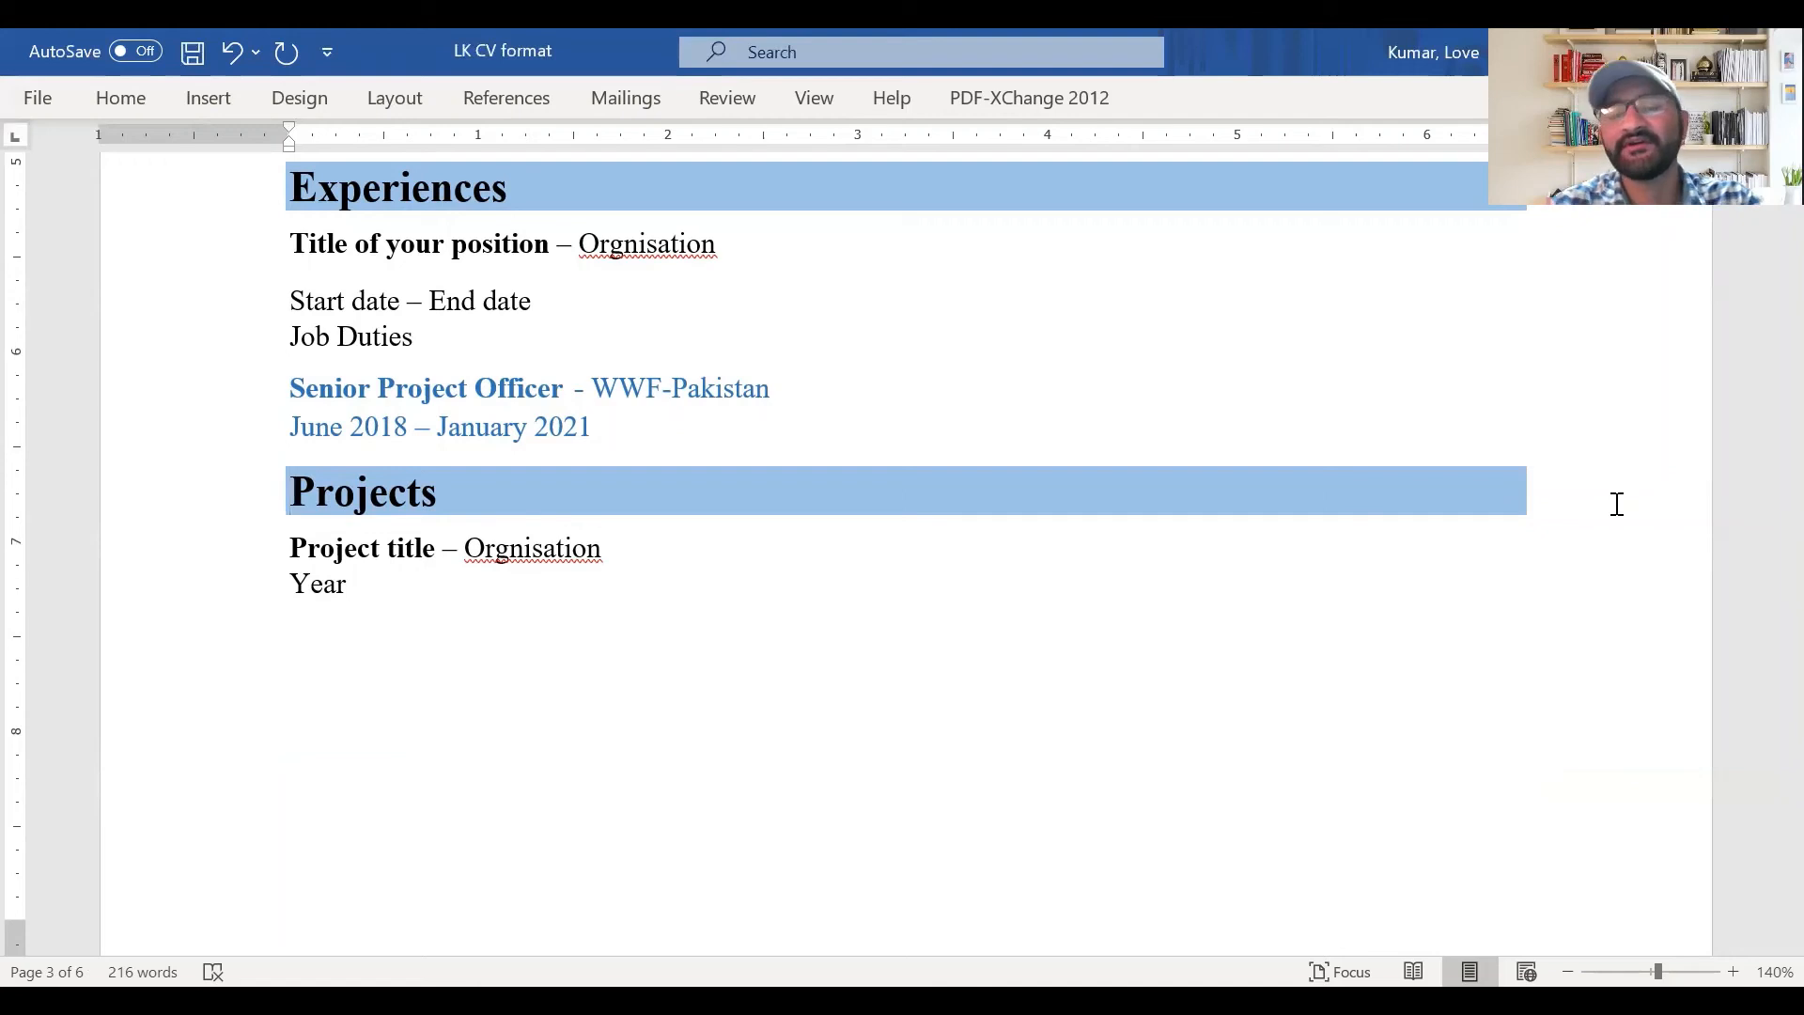
pyautogui.click(366, 636)
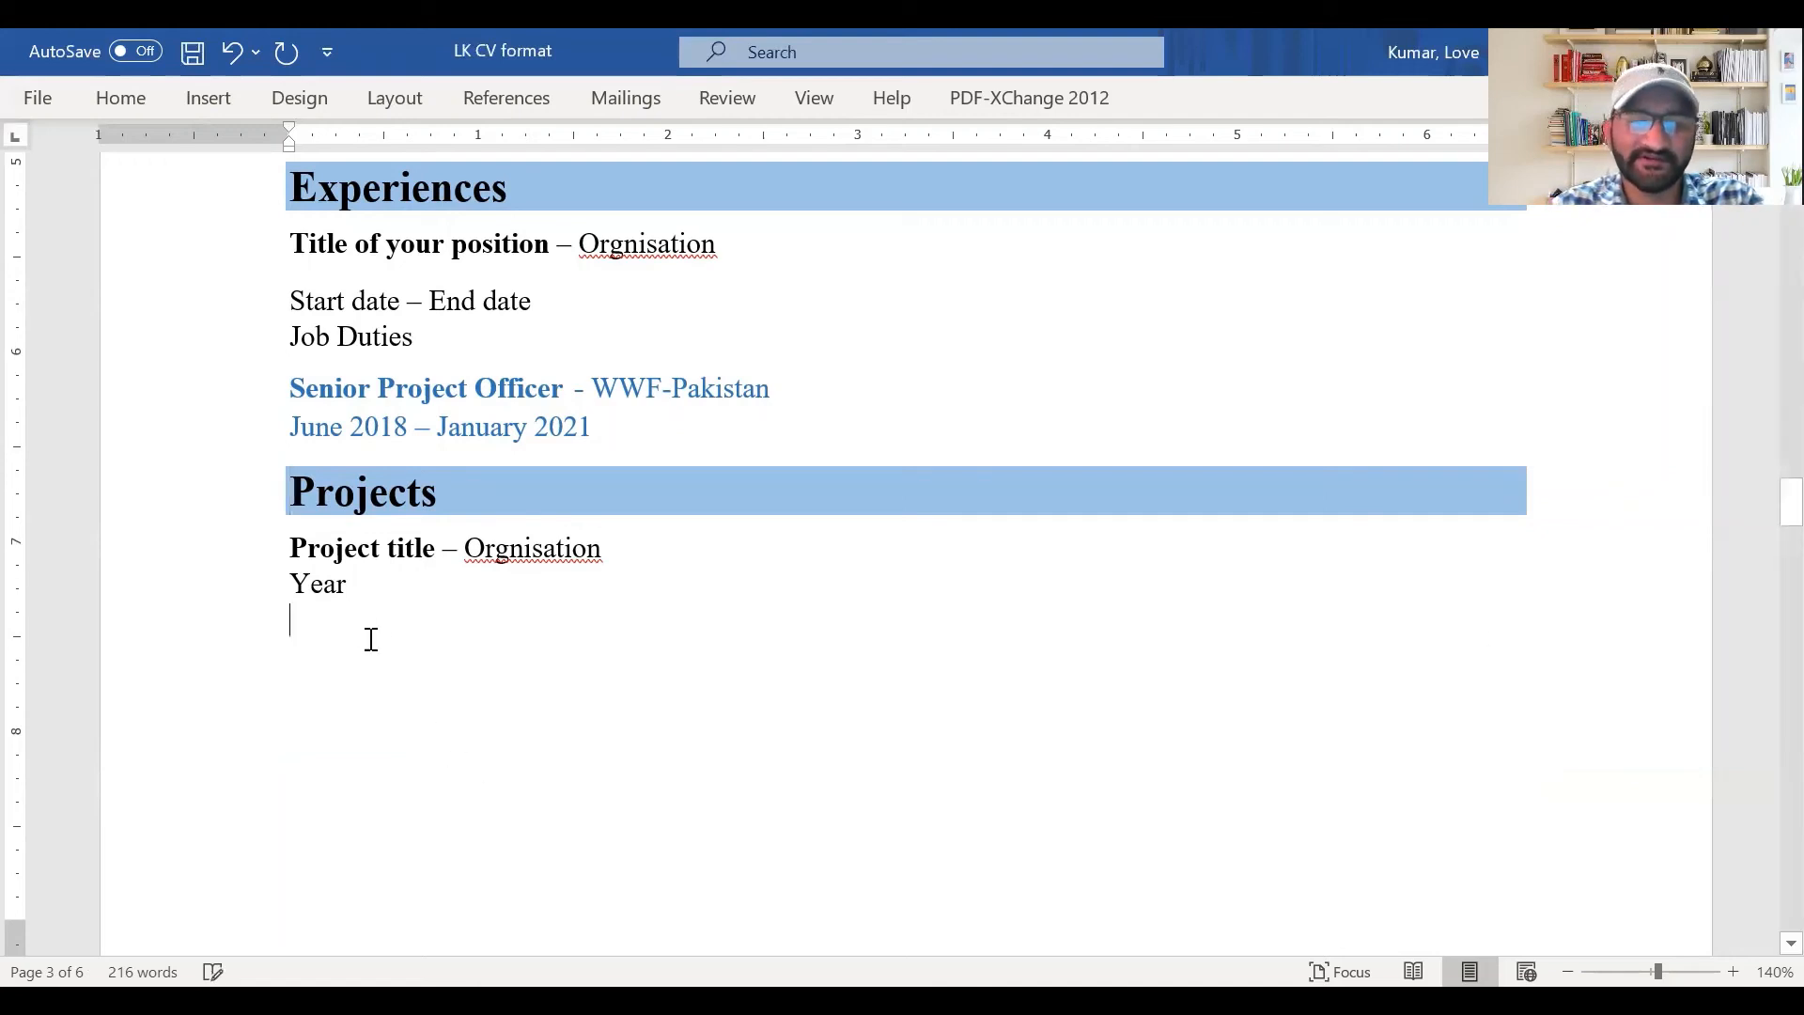
pyautogui.press('Delete')
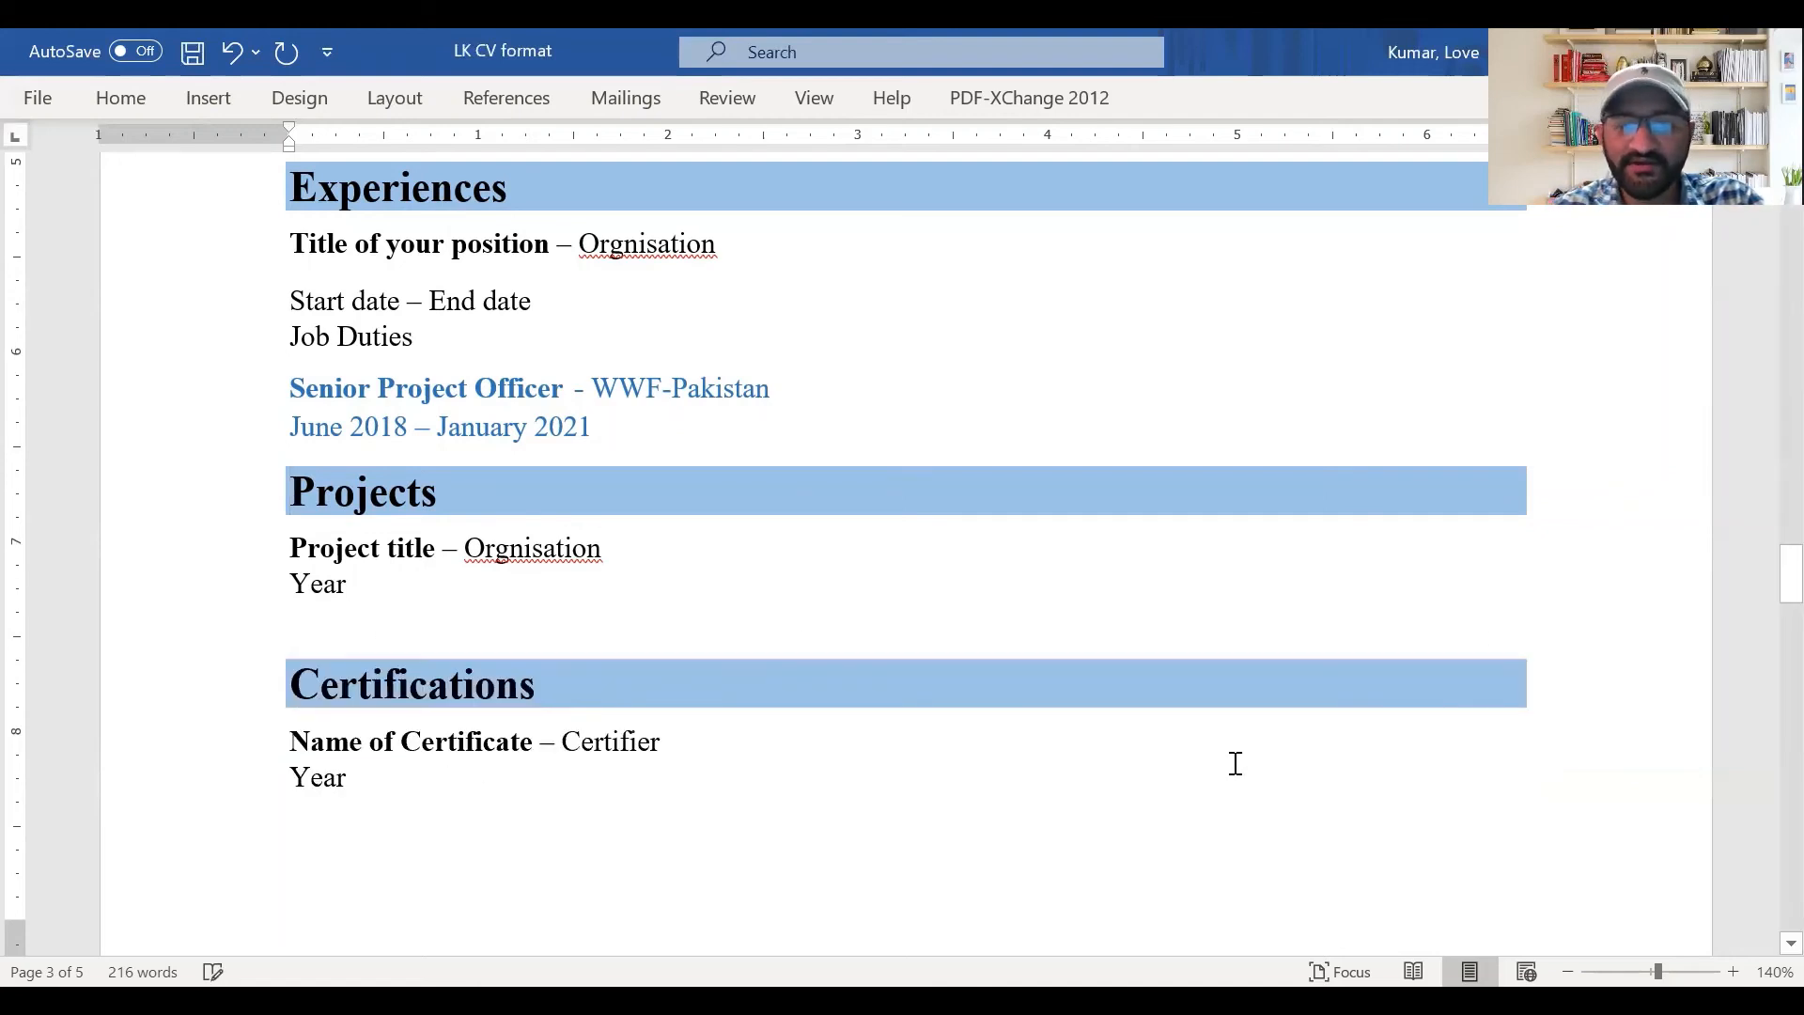
pyautogui.press('Delete')
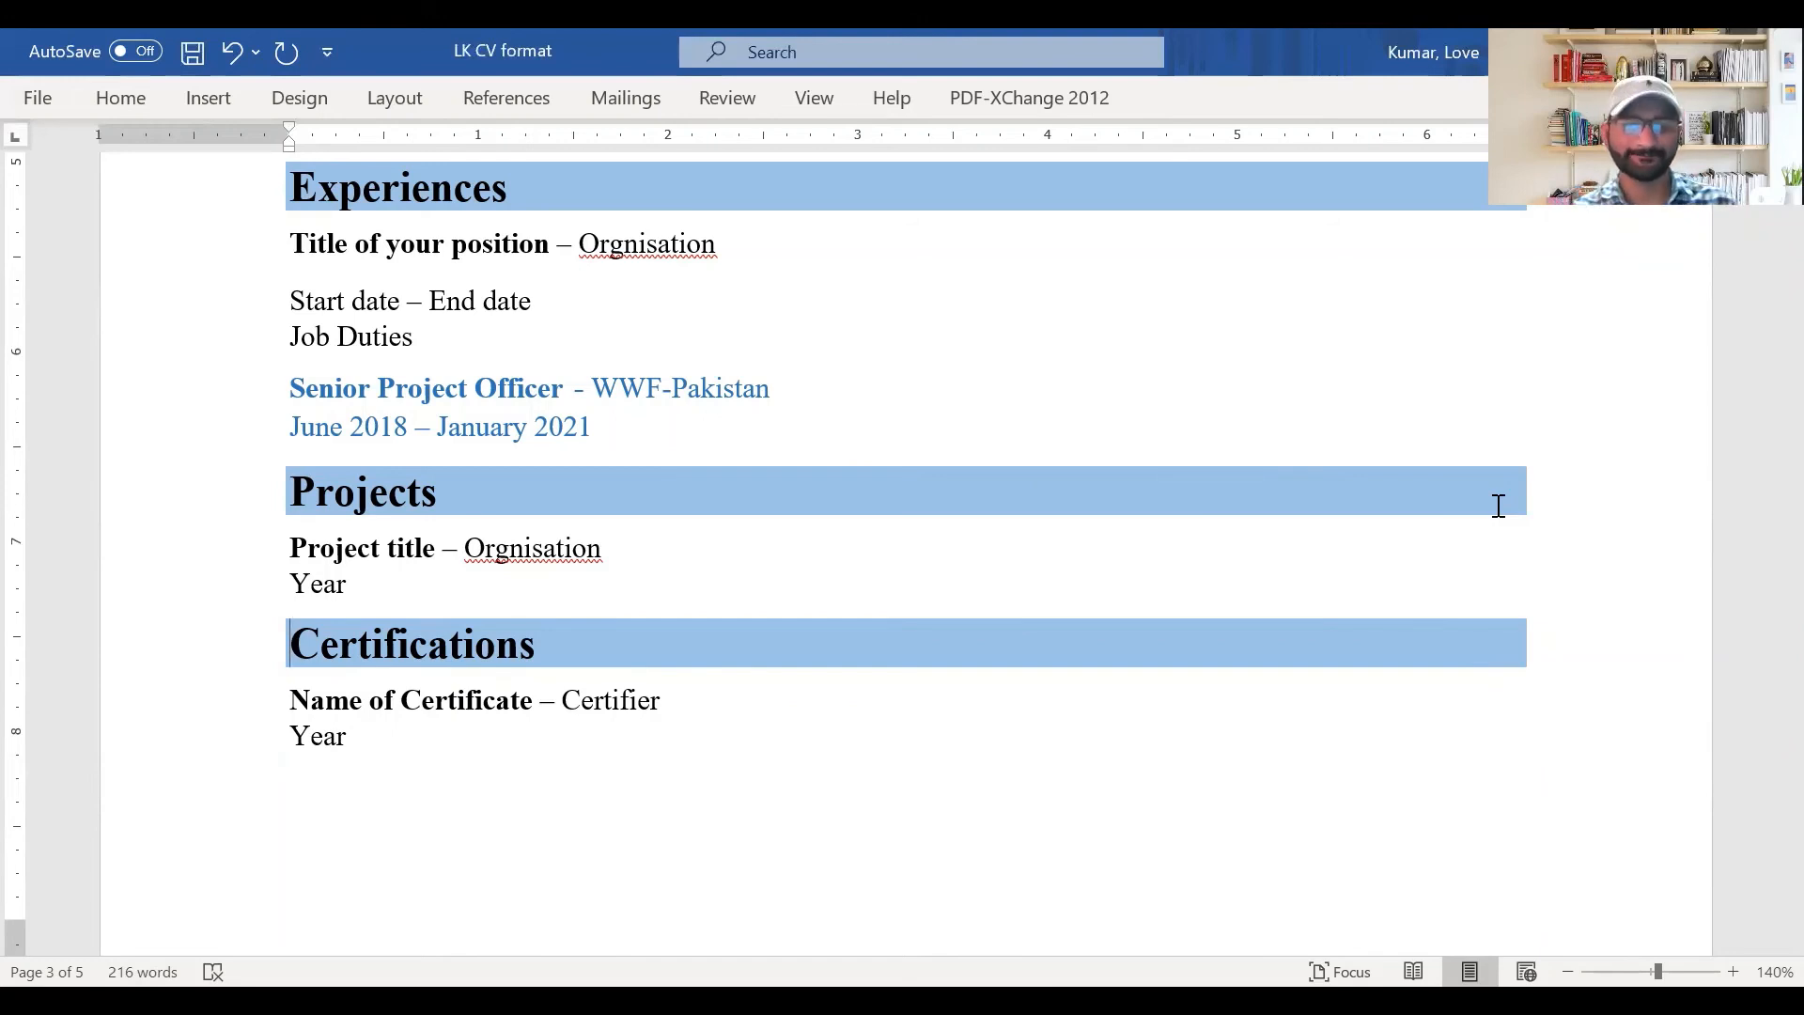
# Review the entries from Qualifications through Projects, then examine the certificate name and certifier placeholders in Certifications, highlighting the certificate name
pyautogui.scroll(4, 1334, 667)
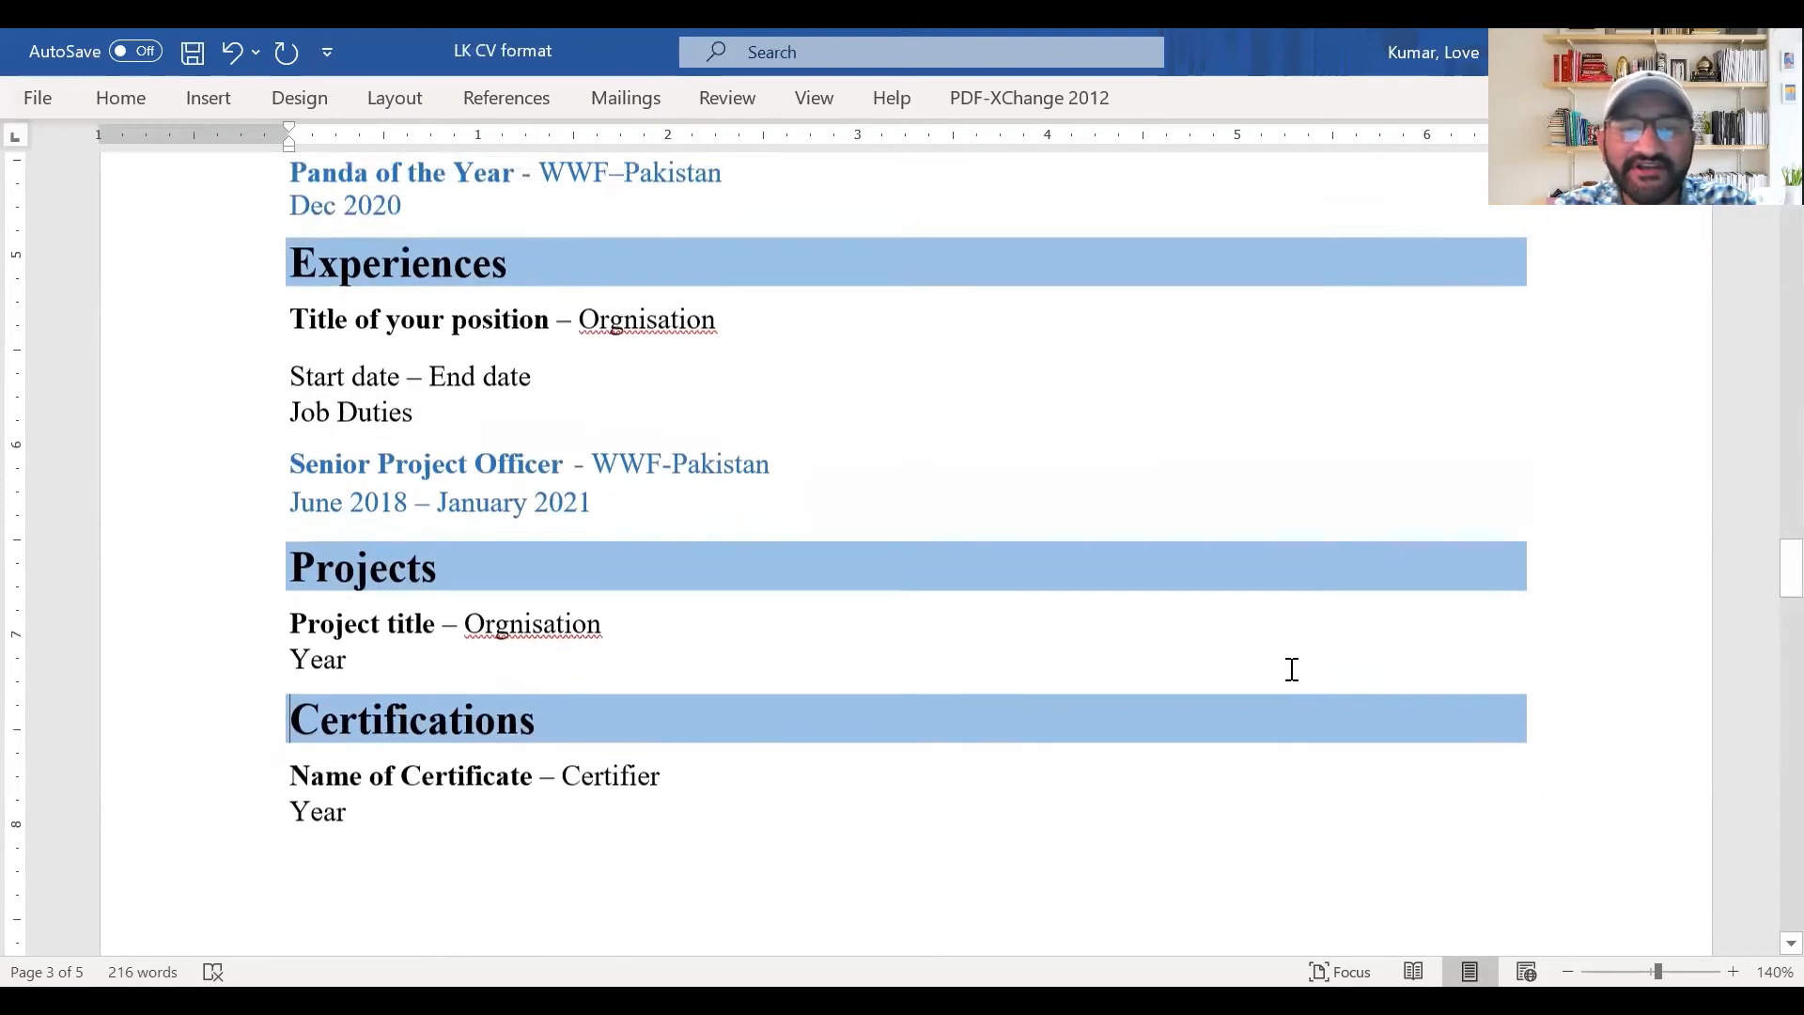
pyautogui.scroll(3, 1308, 618)
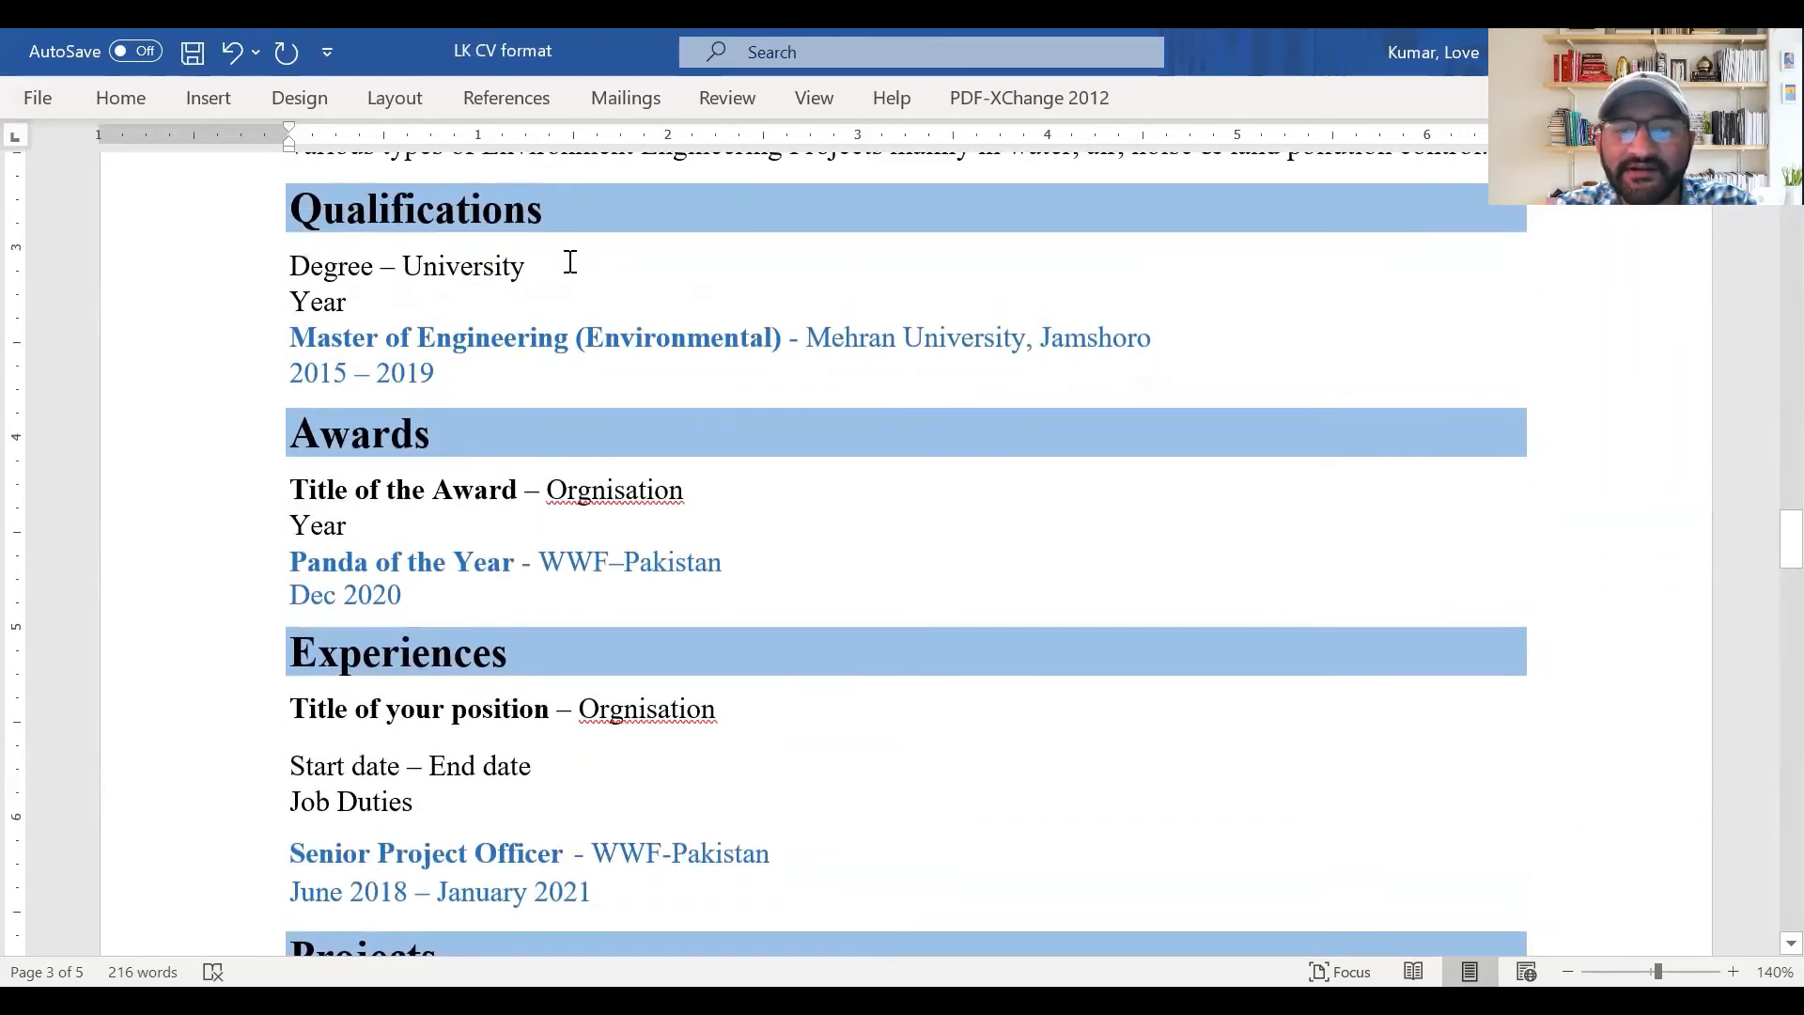
pyautogui.scroll(-1, 368, 322)
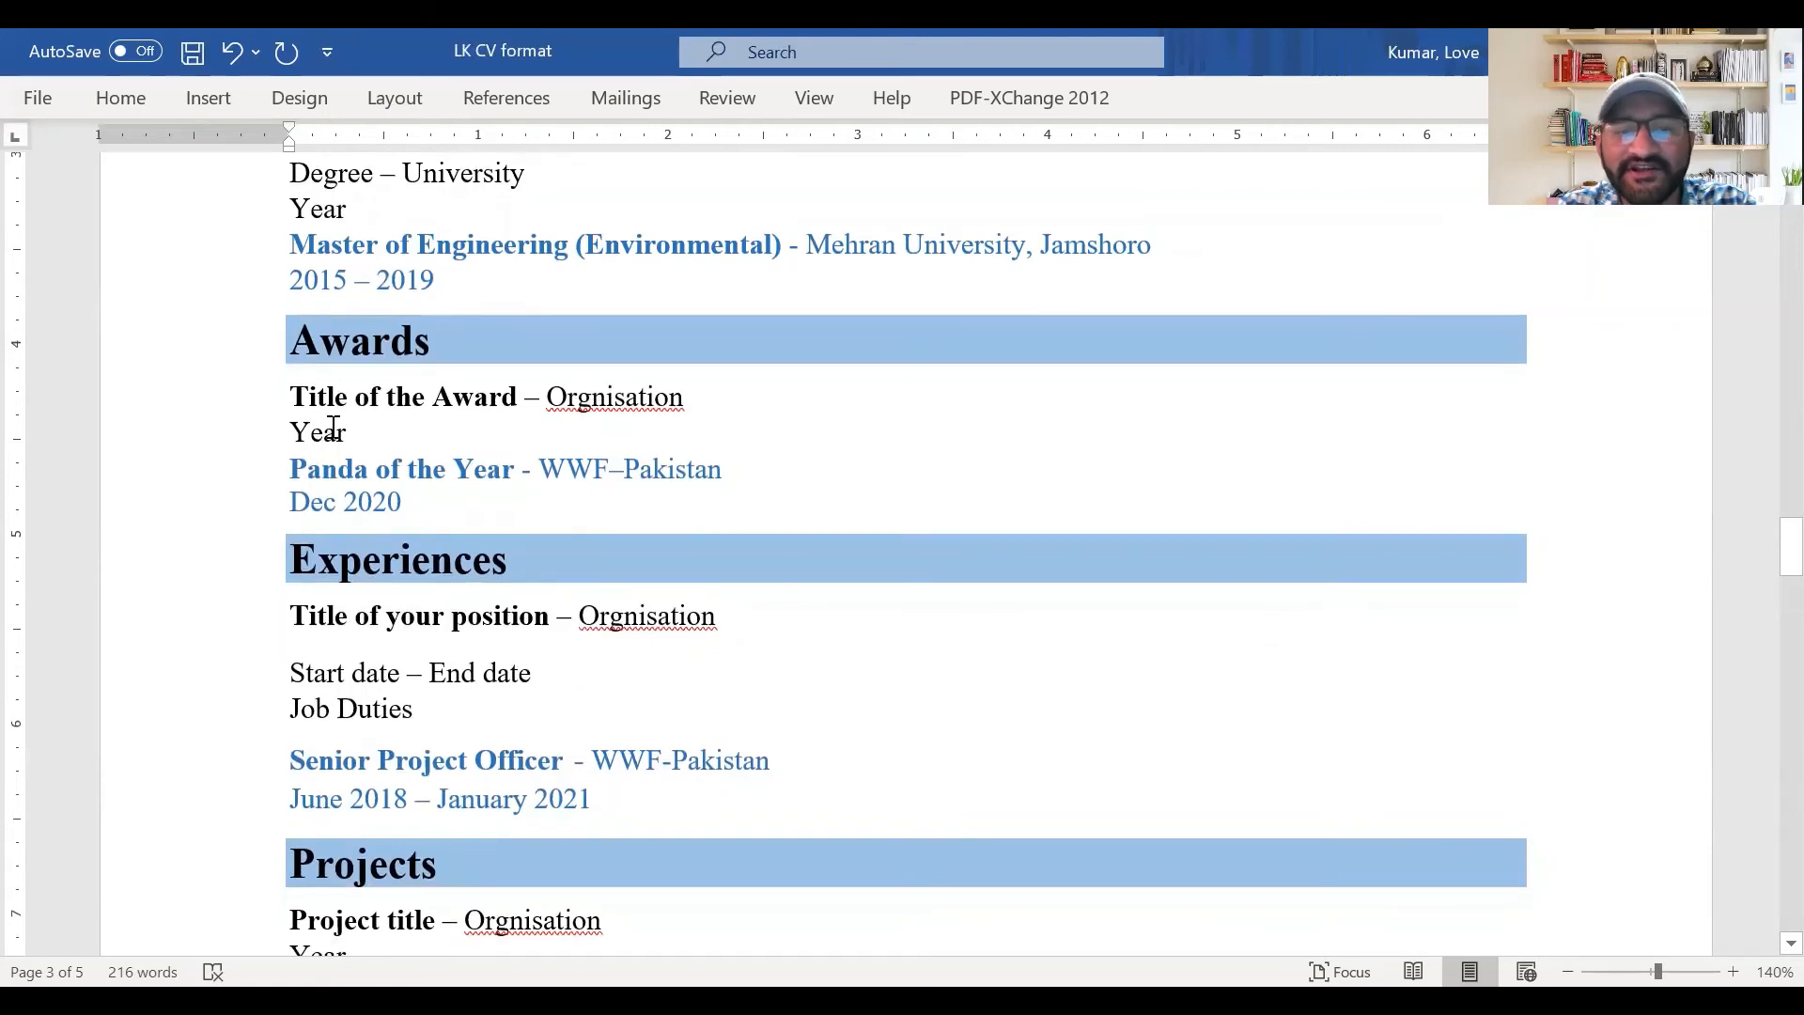
pyautogui.scroll(-2, 334, 426)
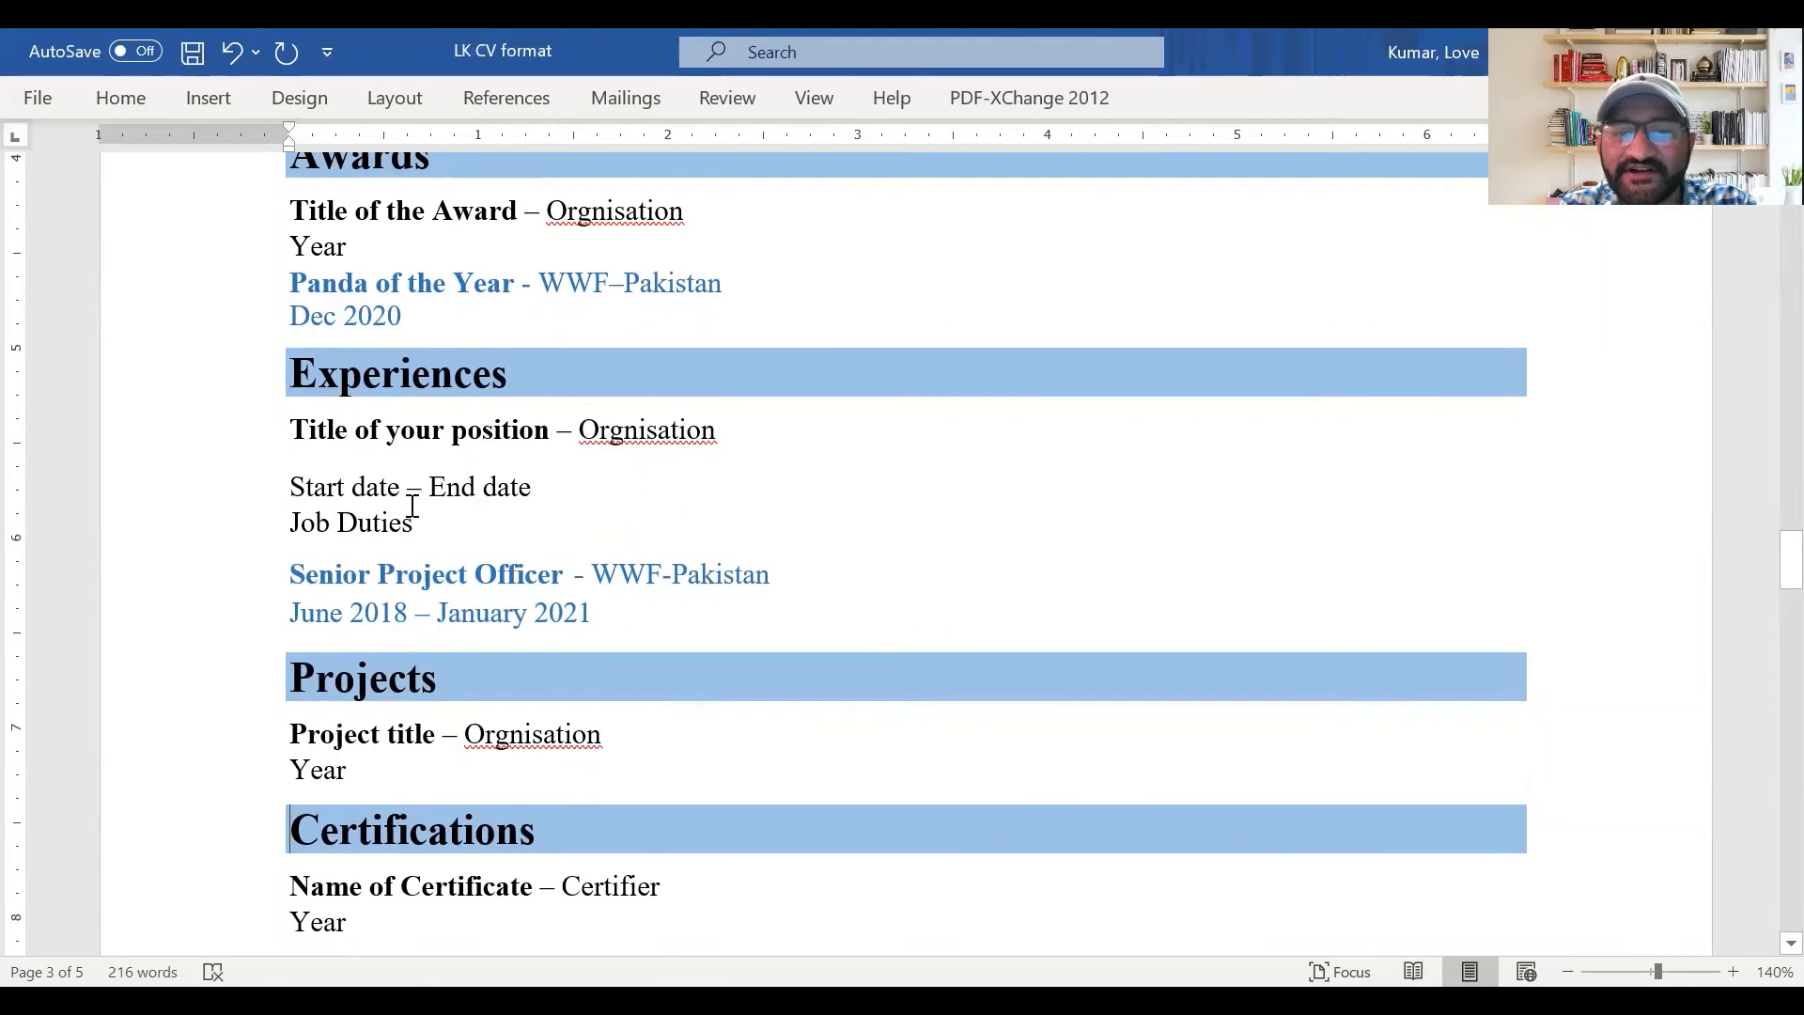
pyautogui.scroll(-2, 362, 522)
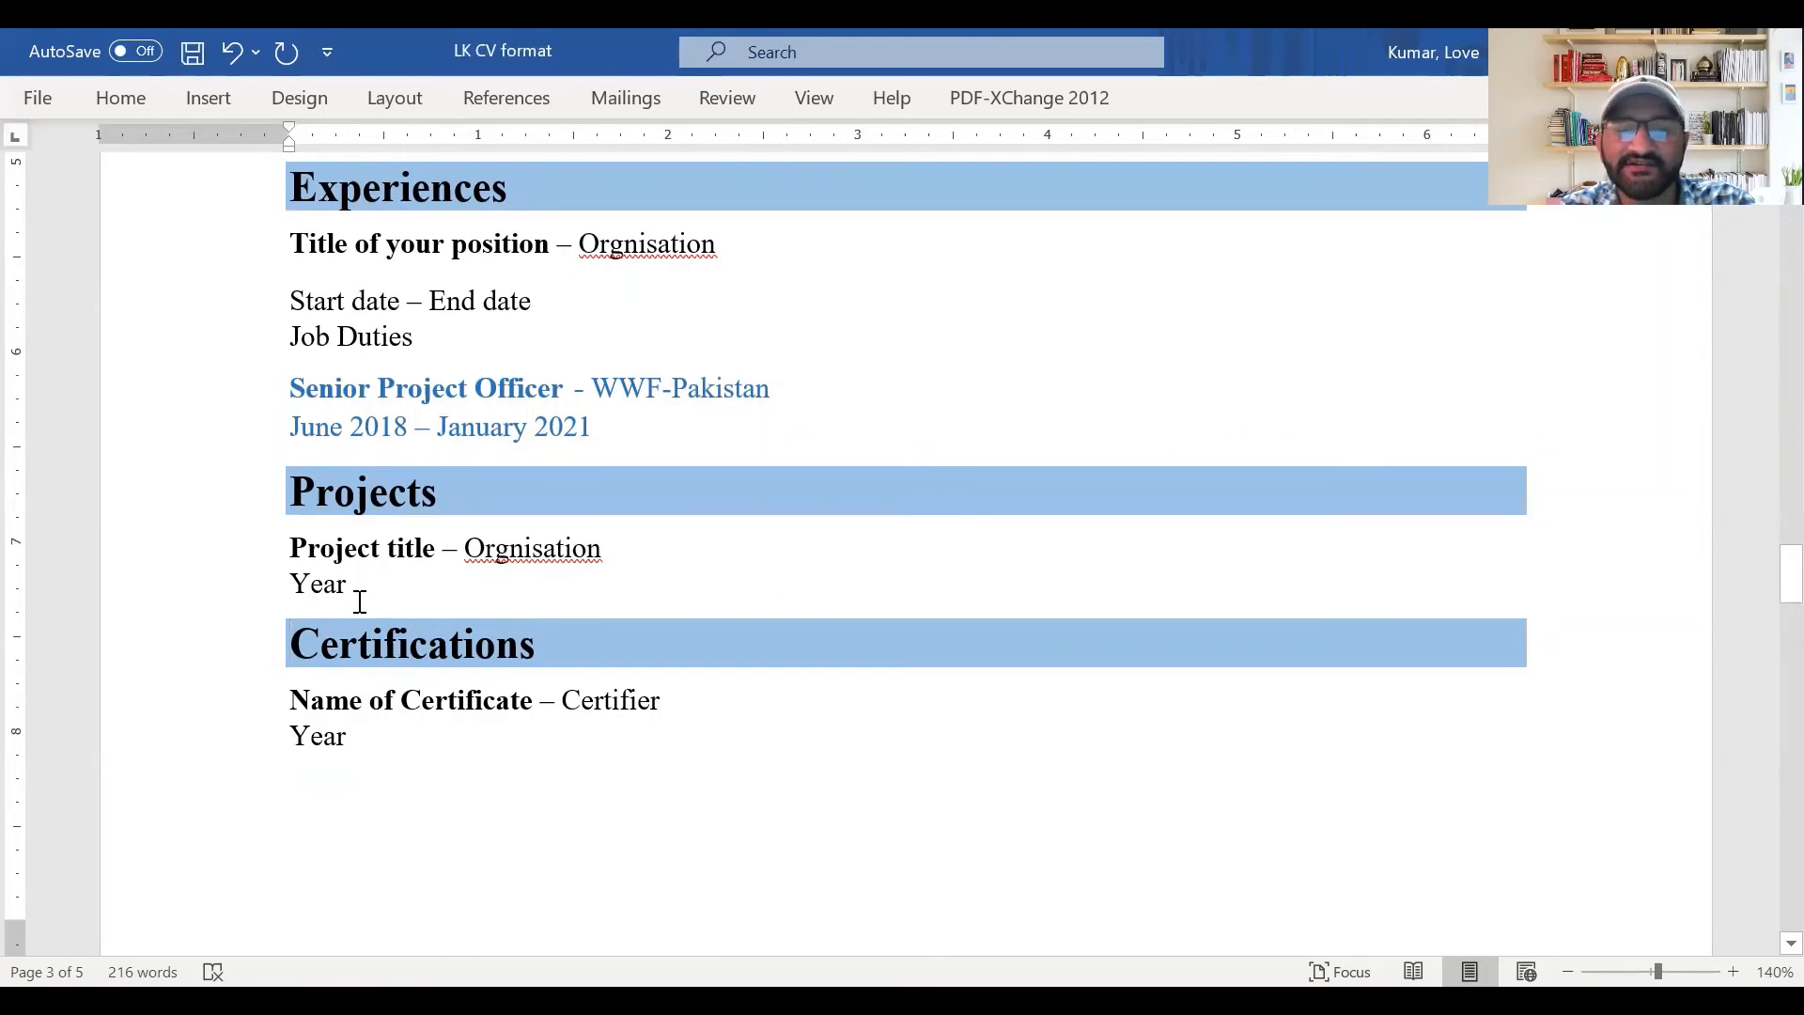
pyautogui.scroll(-1, 358, 601)
pyautogui.moveTo(310, 606); pyautogui.dragTo(528, 612)
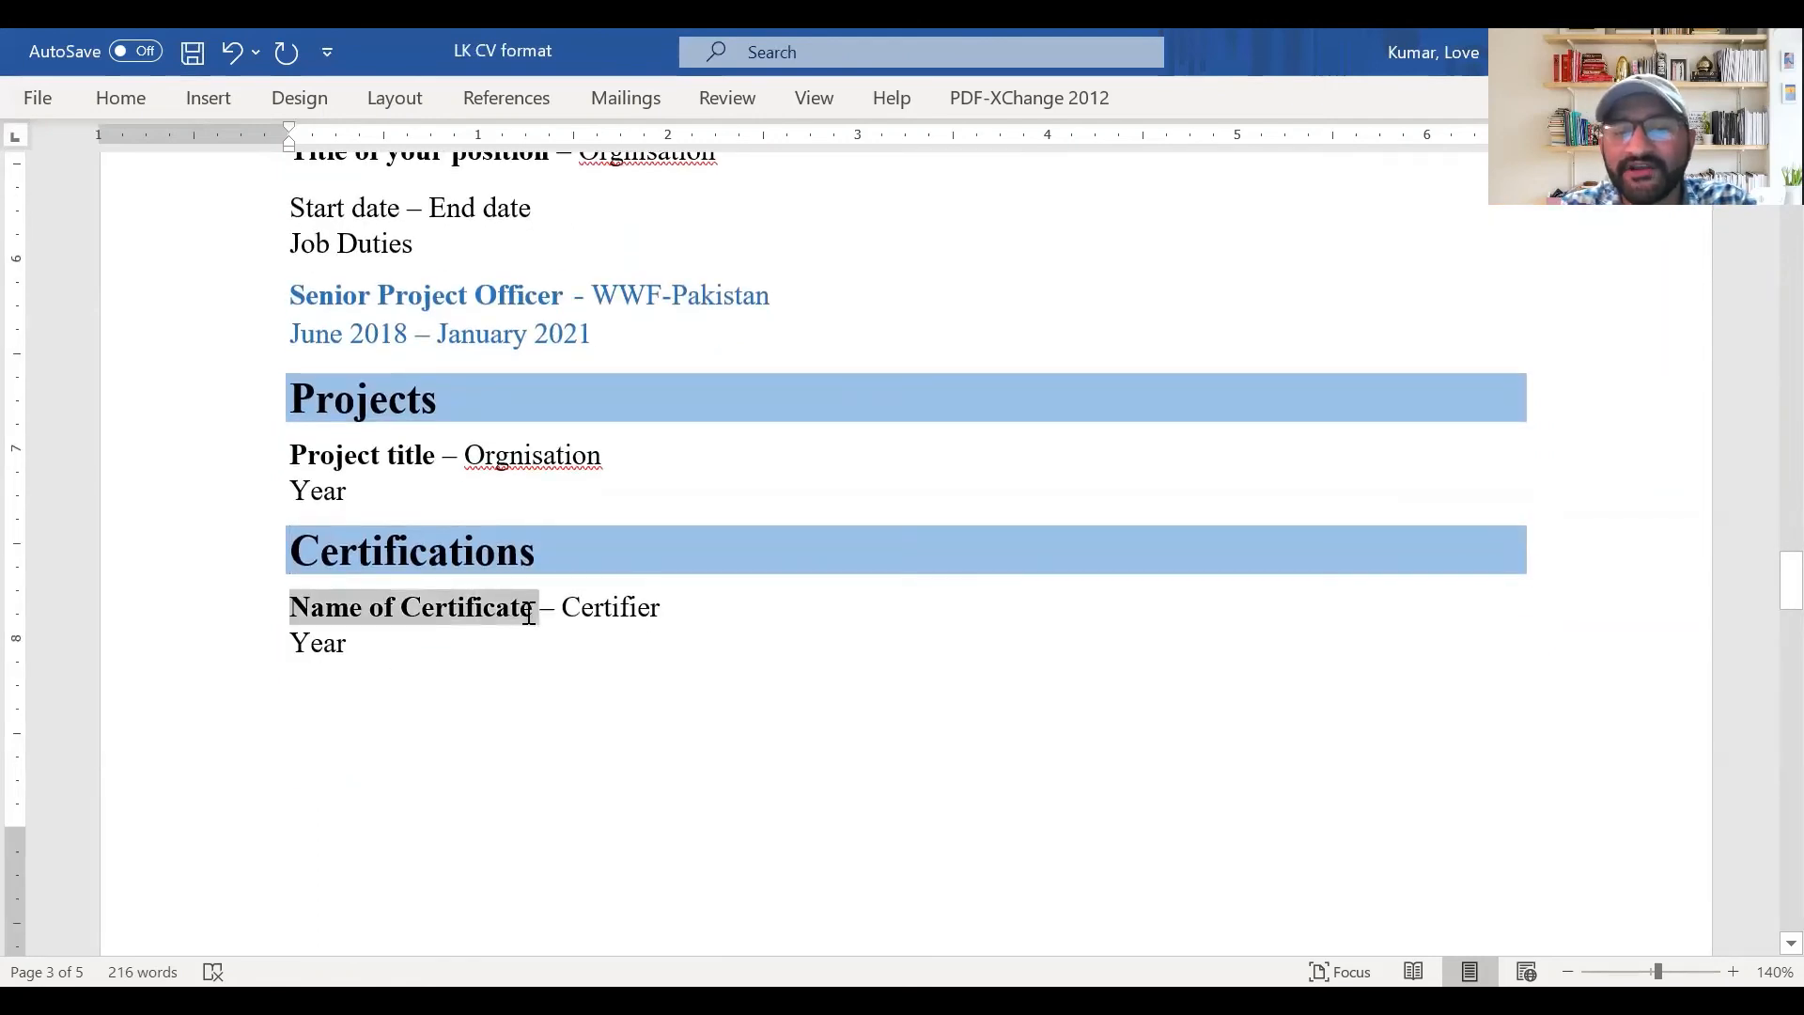
pyautogui.click(602, 623)
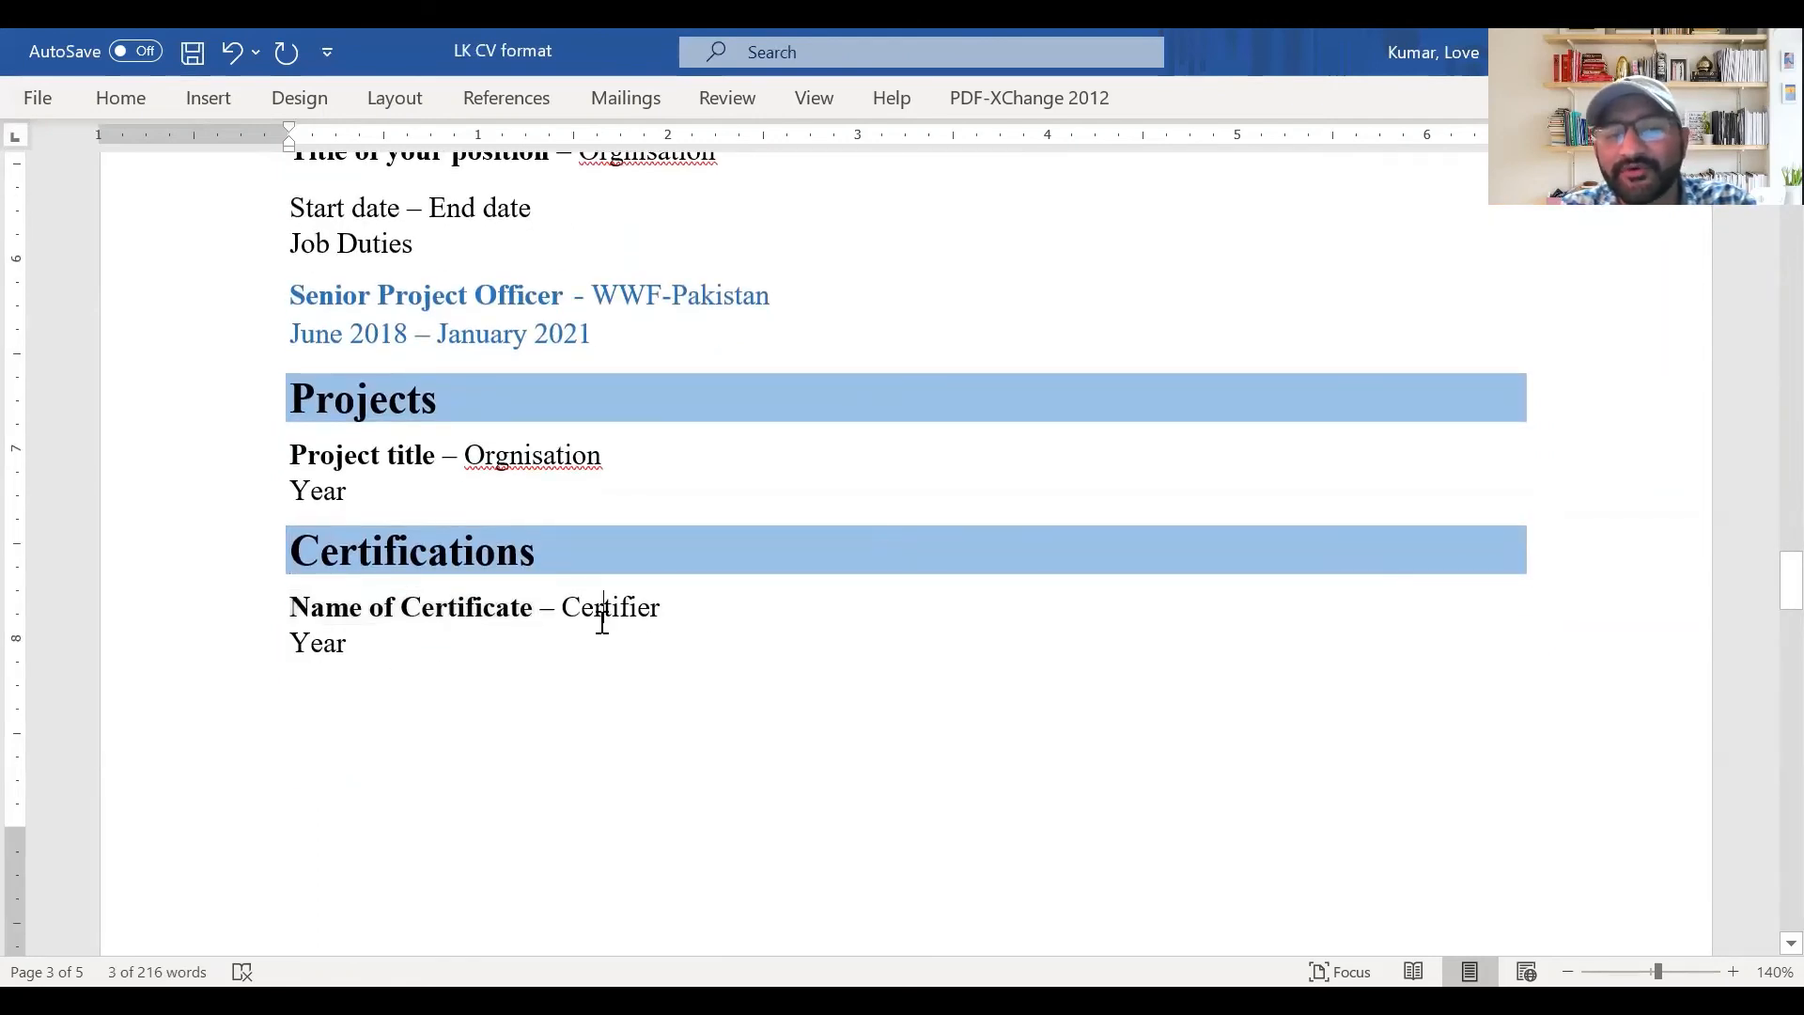
# Bring the Tools Worked with section up directly beneath the Year line of Certifications, keeping its heading on its own line
pyautogui.click(352, 643)
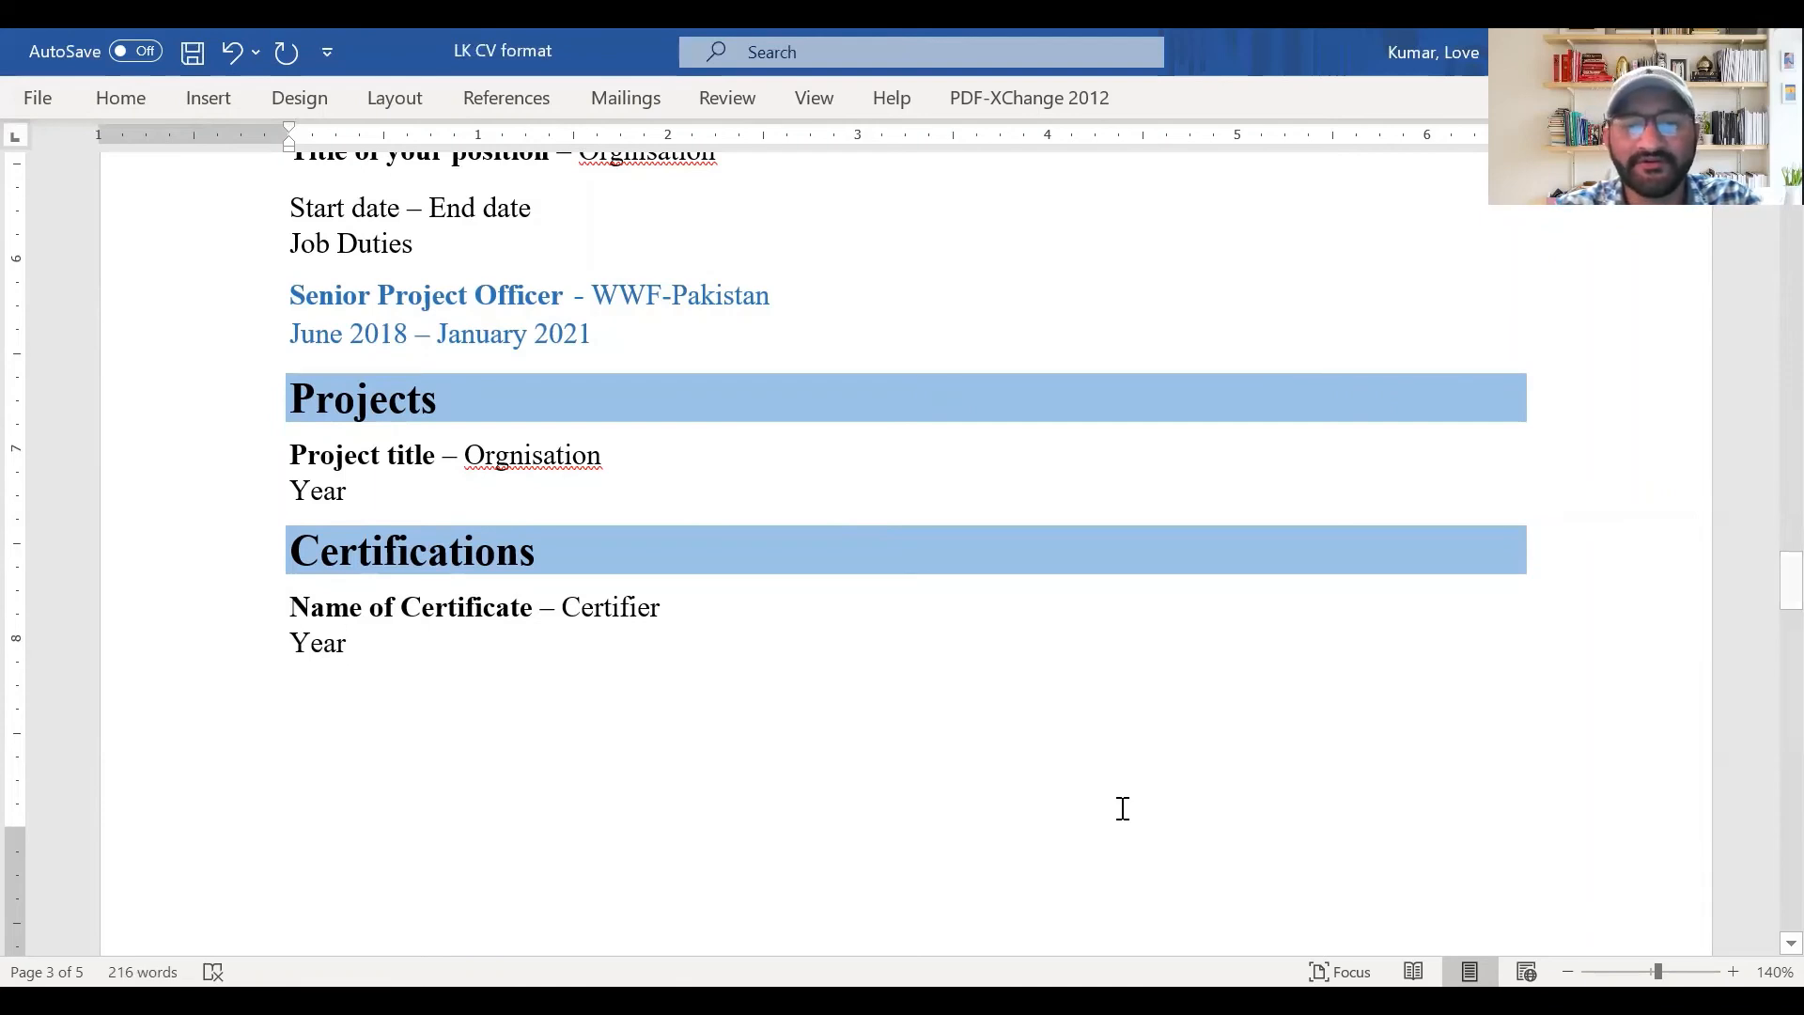
pyautogui.write('Tools Worked with Name of the tool – Level')
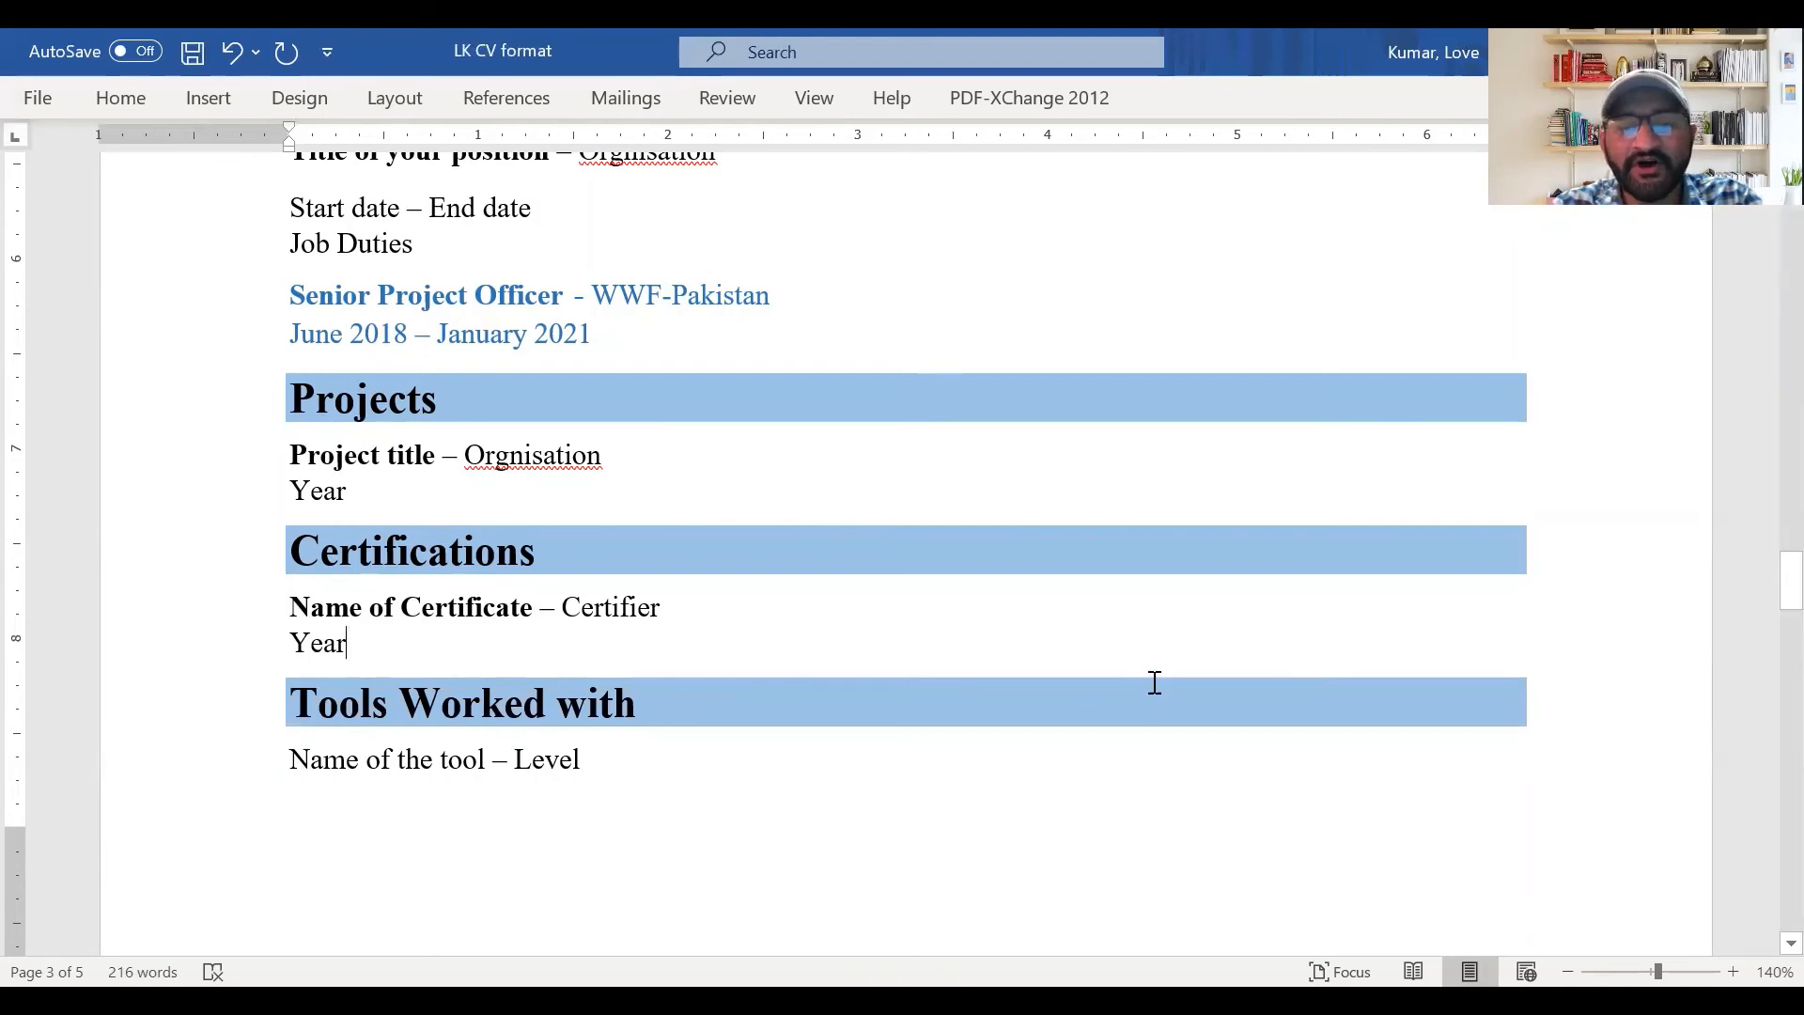
pyautogui.scroll(-2, 1248, 597)
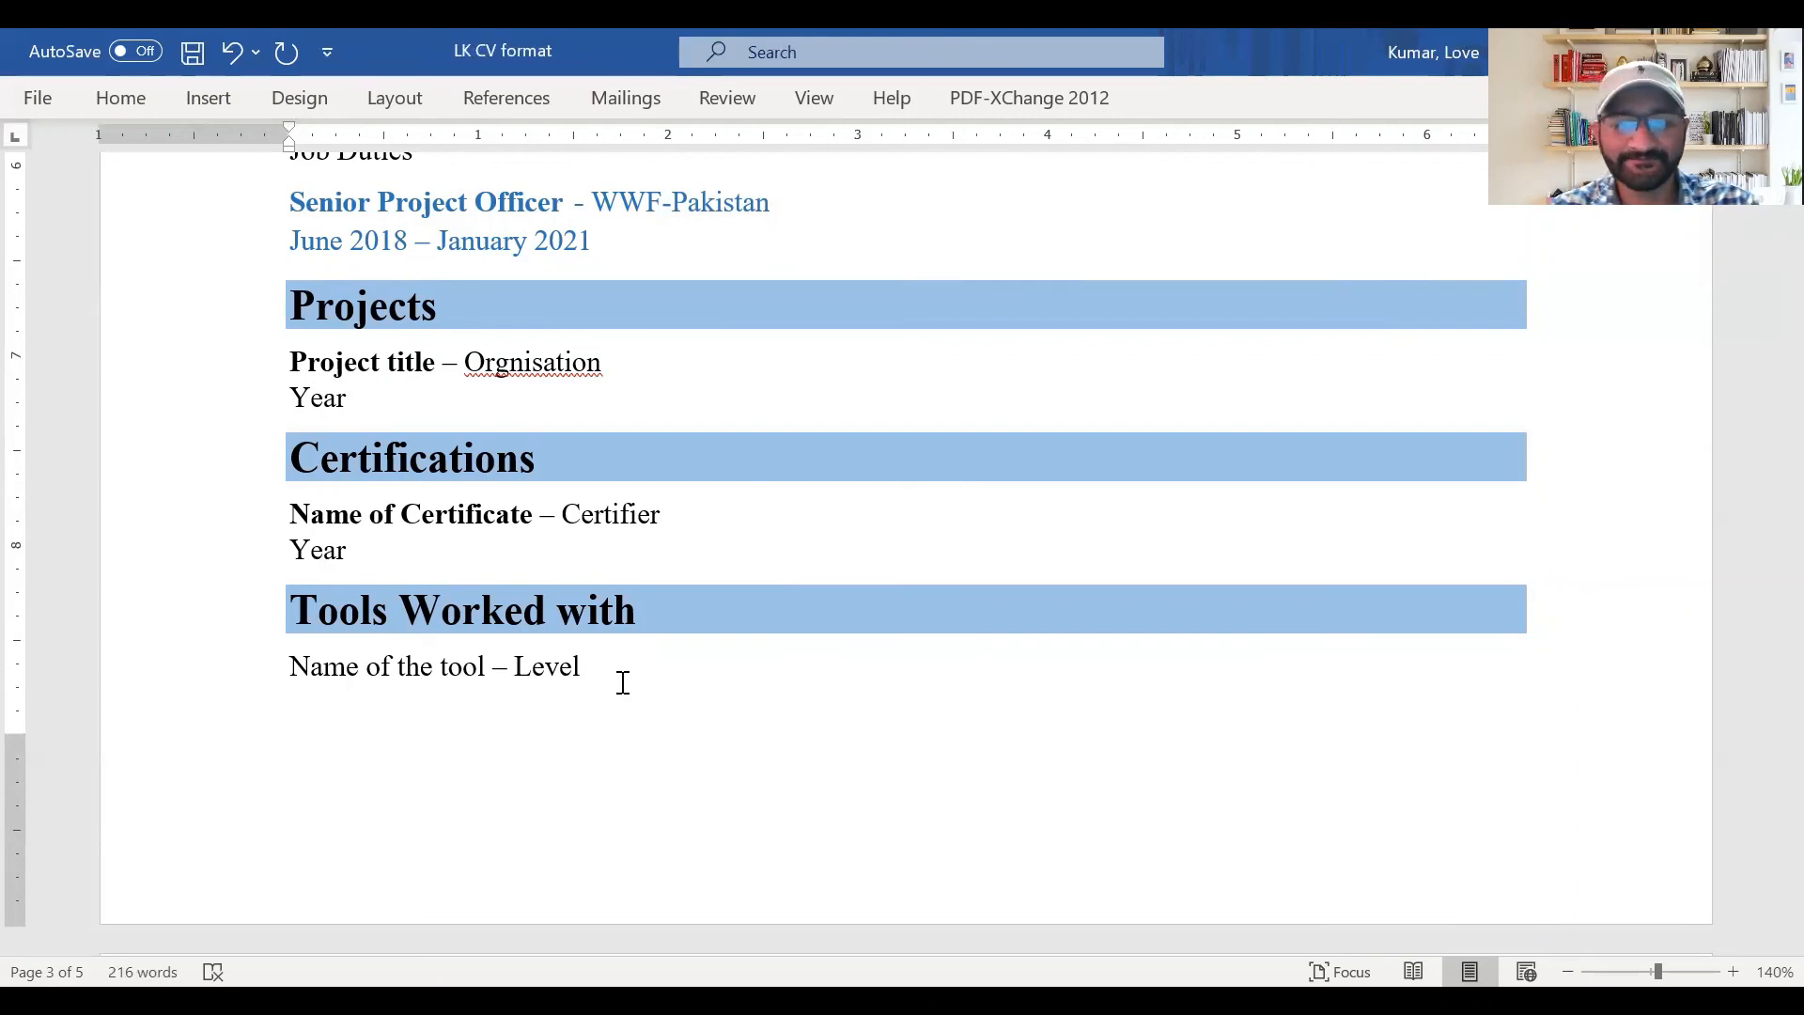
pyautogui.press('Delete')
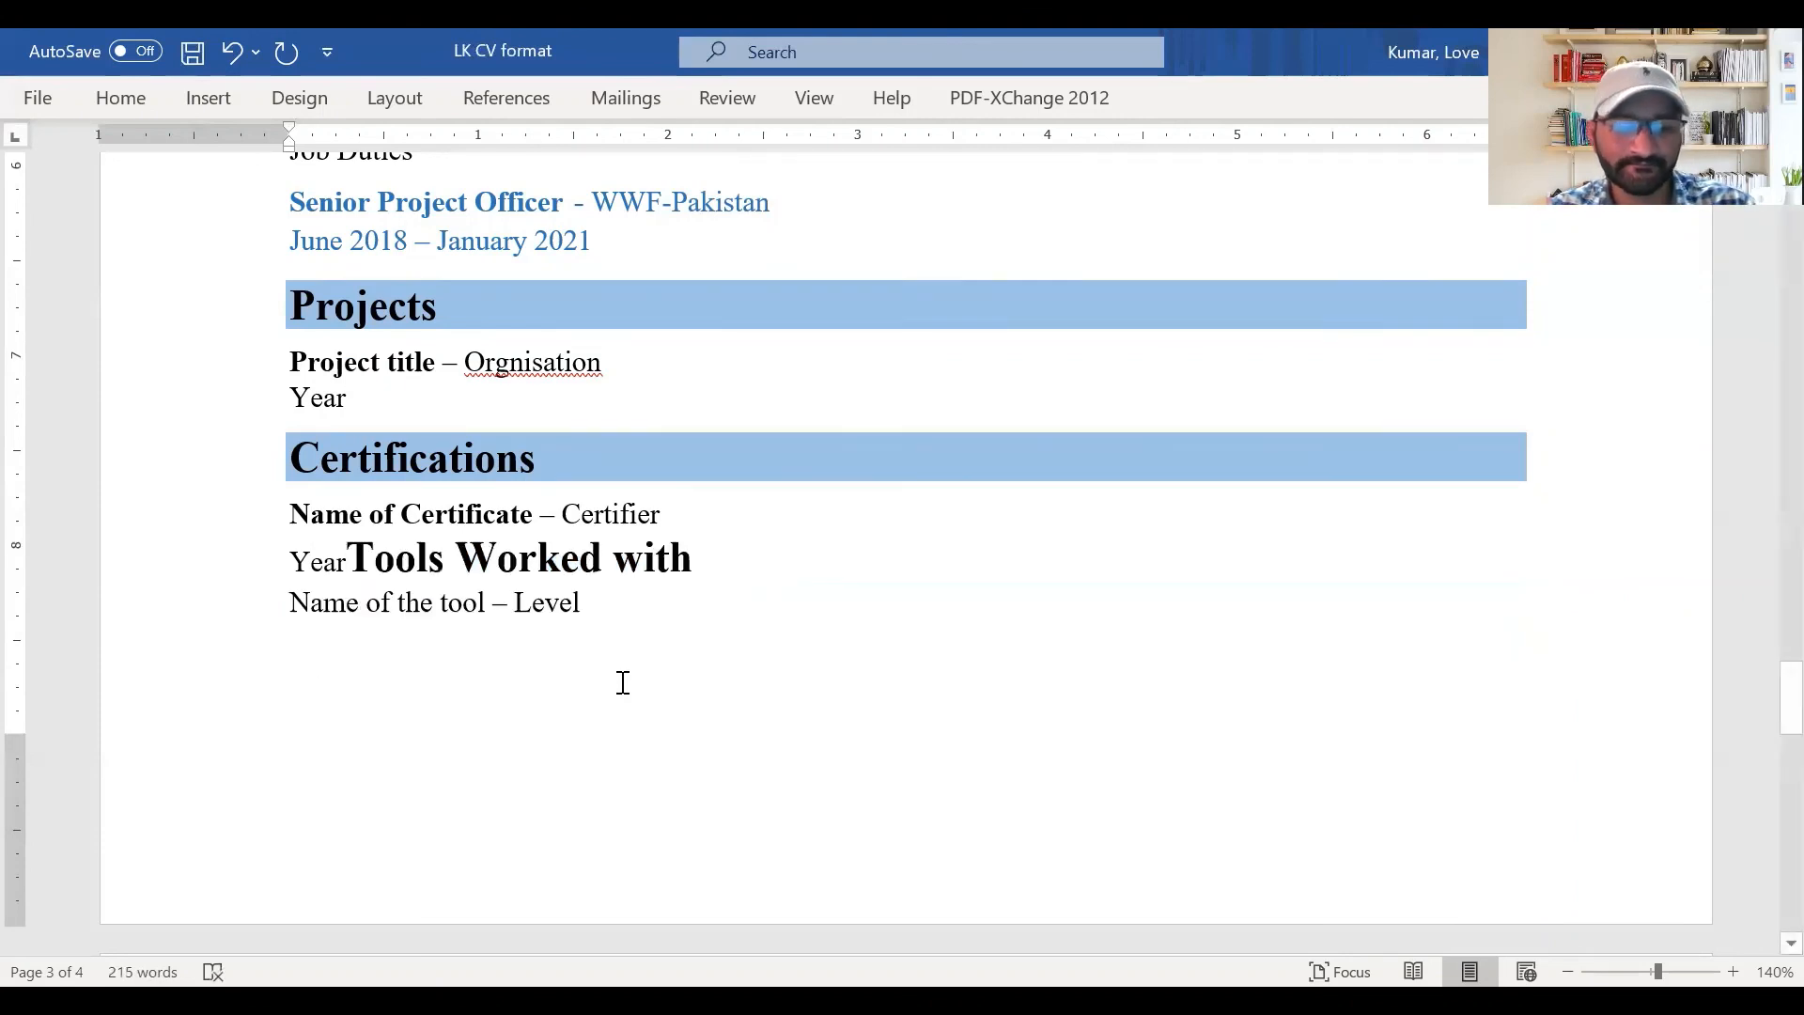
pyautogui.hotkey('ctrl', 'z')
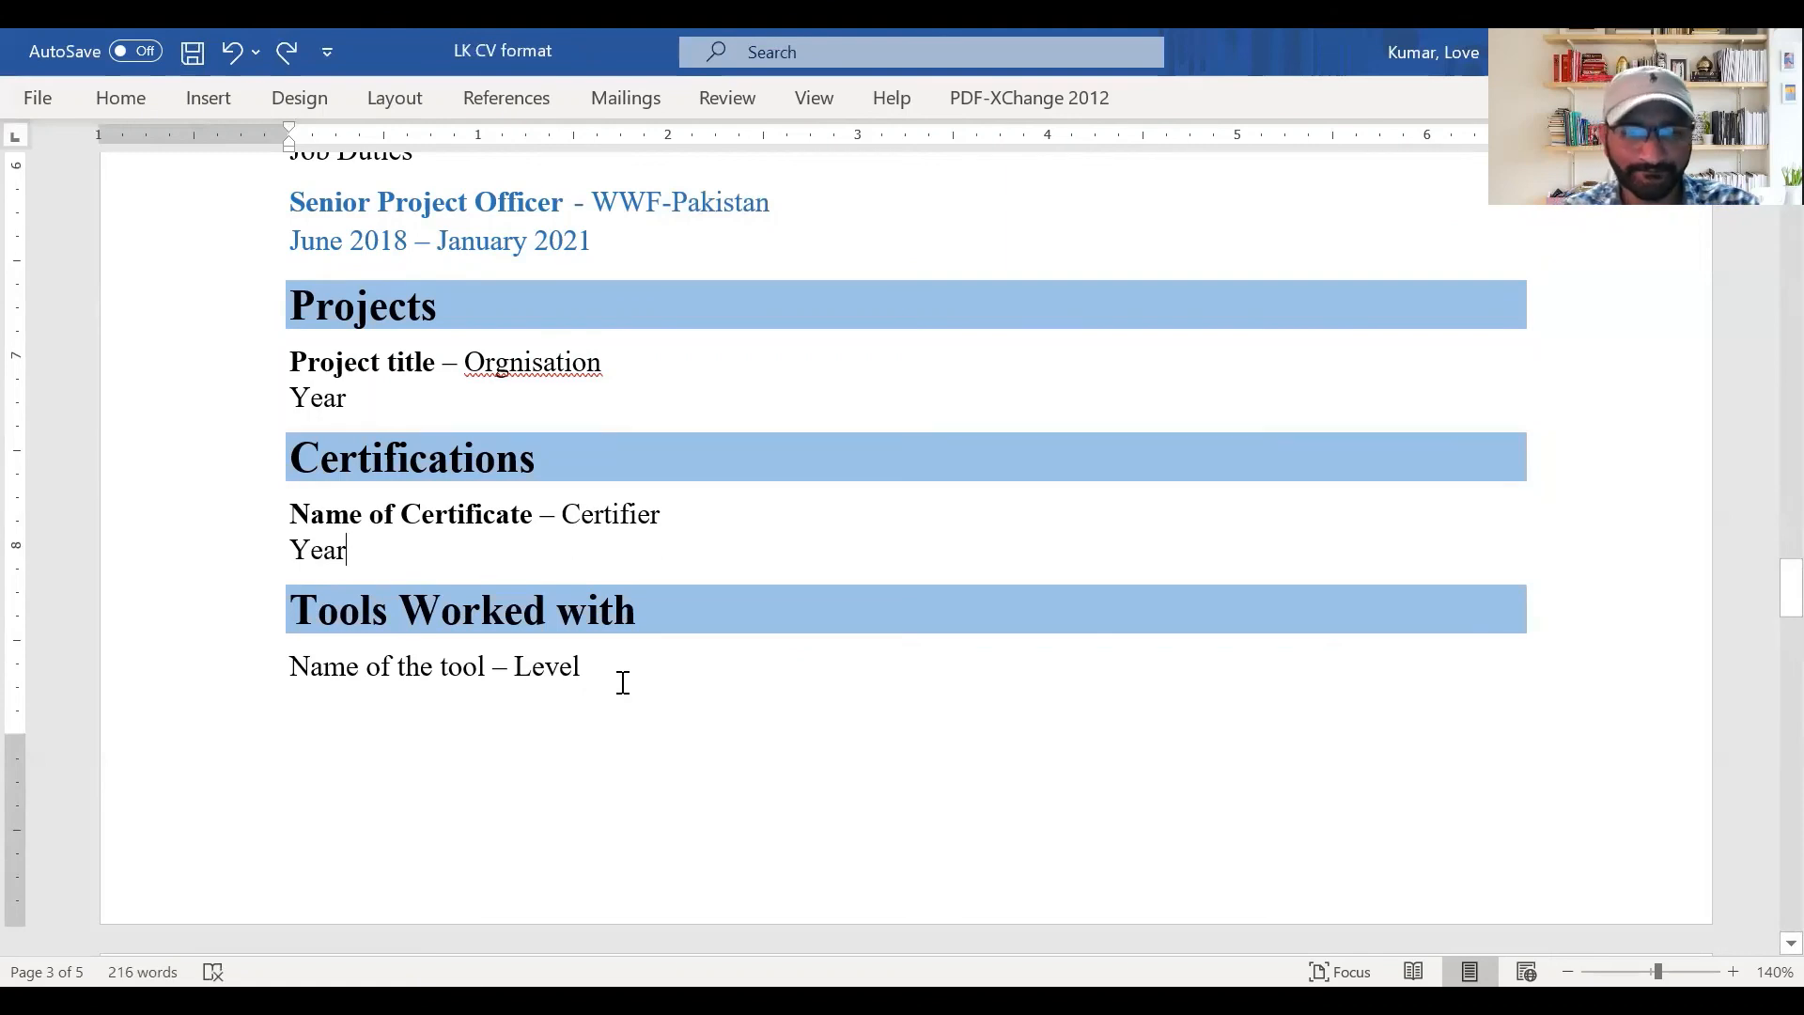
# Remove the blank lines before the Researches Publication/Projects heading so it starts the page following the Tools Worked with section
pyautogui.scroll(-1, 639, 714)
pyautogui.click(624, 648)
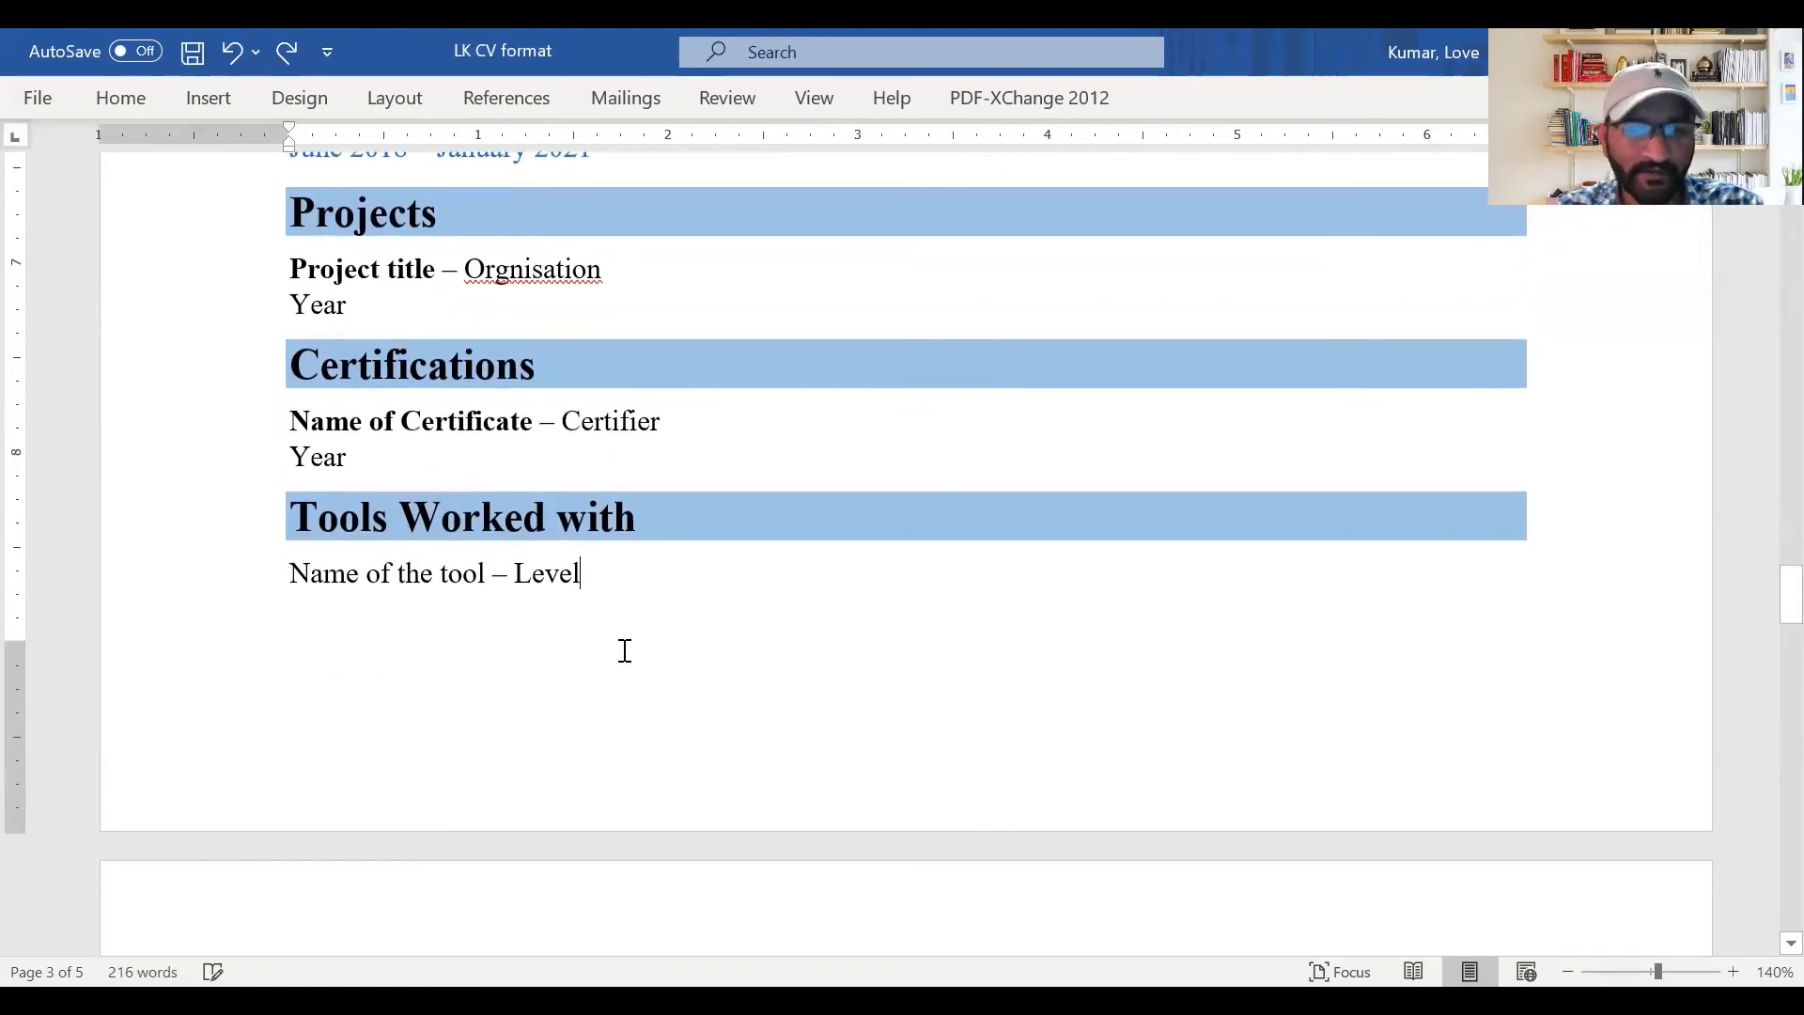
pyautogui.click(491, 633)
pyautogui.scroll(-2, 646, 682)
pyautogui.scroll(-1, 645, 682)
pyautogui.click(837, 595)
pyautogui.press('BackSpace')
pyautogui.press('Delete')
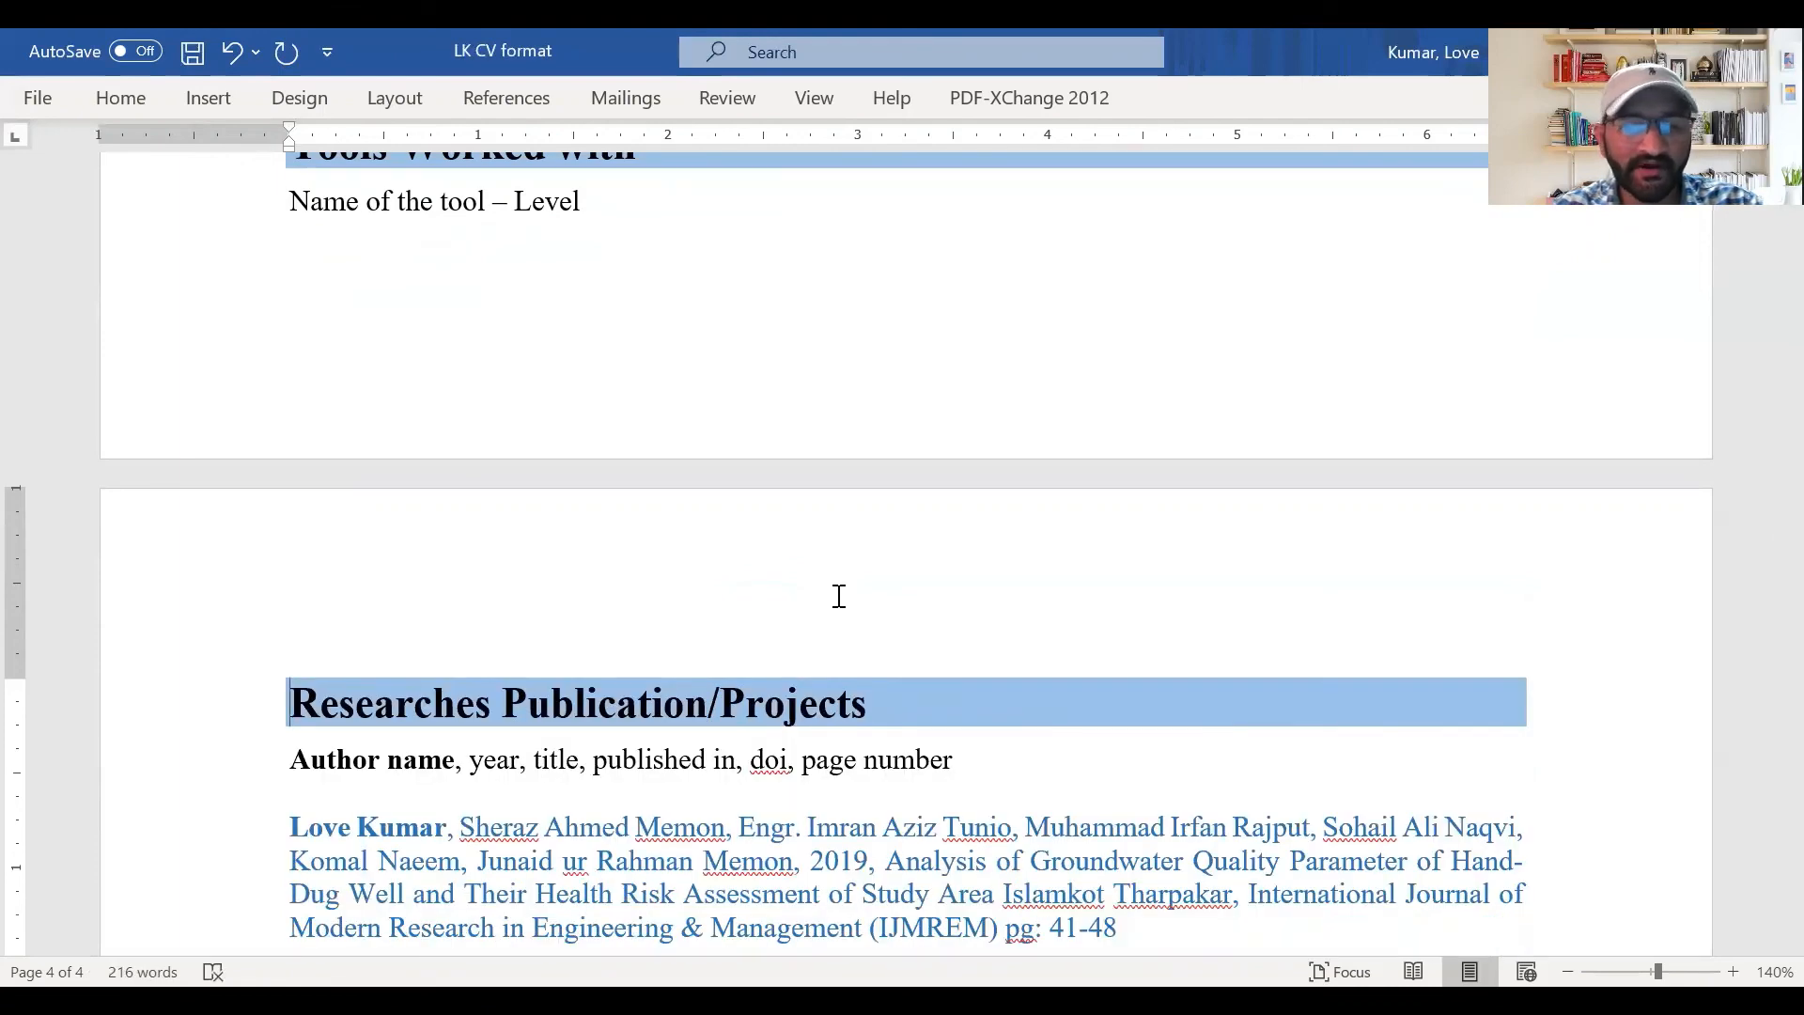
# Examine the author name, year, title, doi and page number placeholders and the sample citation in the Researches Publication/Projects section
pyautogui.click(456, 588)
pyautogui.scroll(-3, 1099, 632)
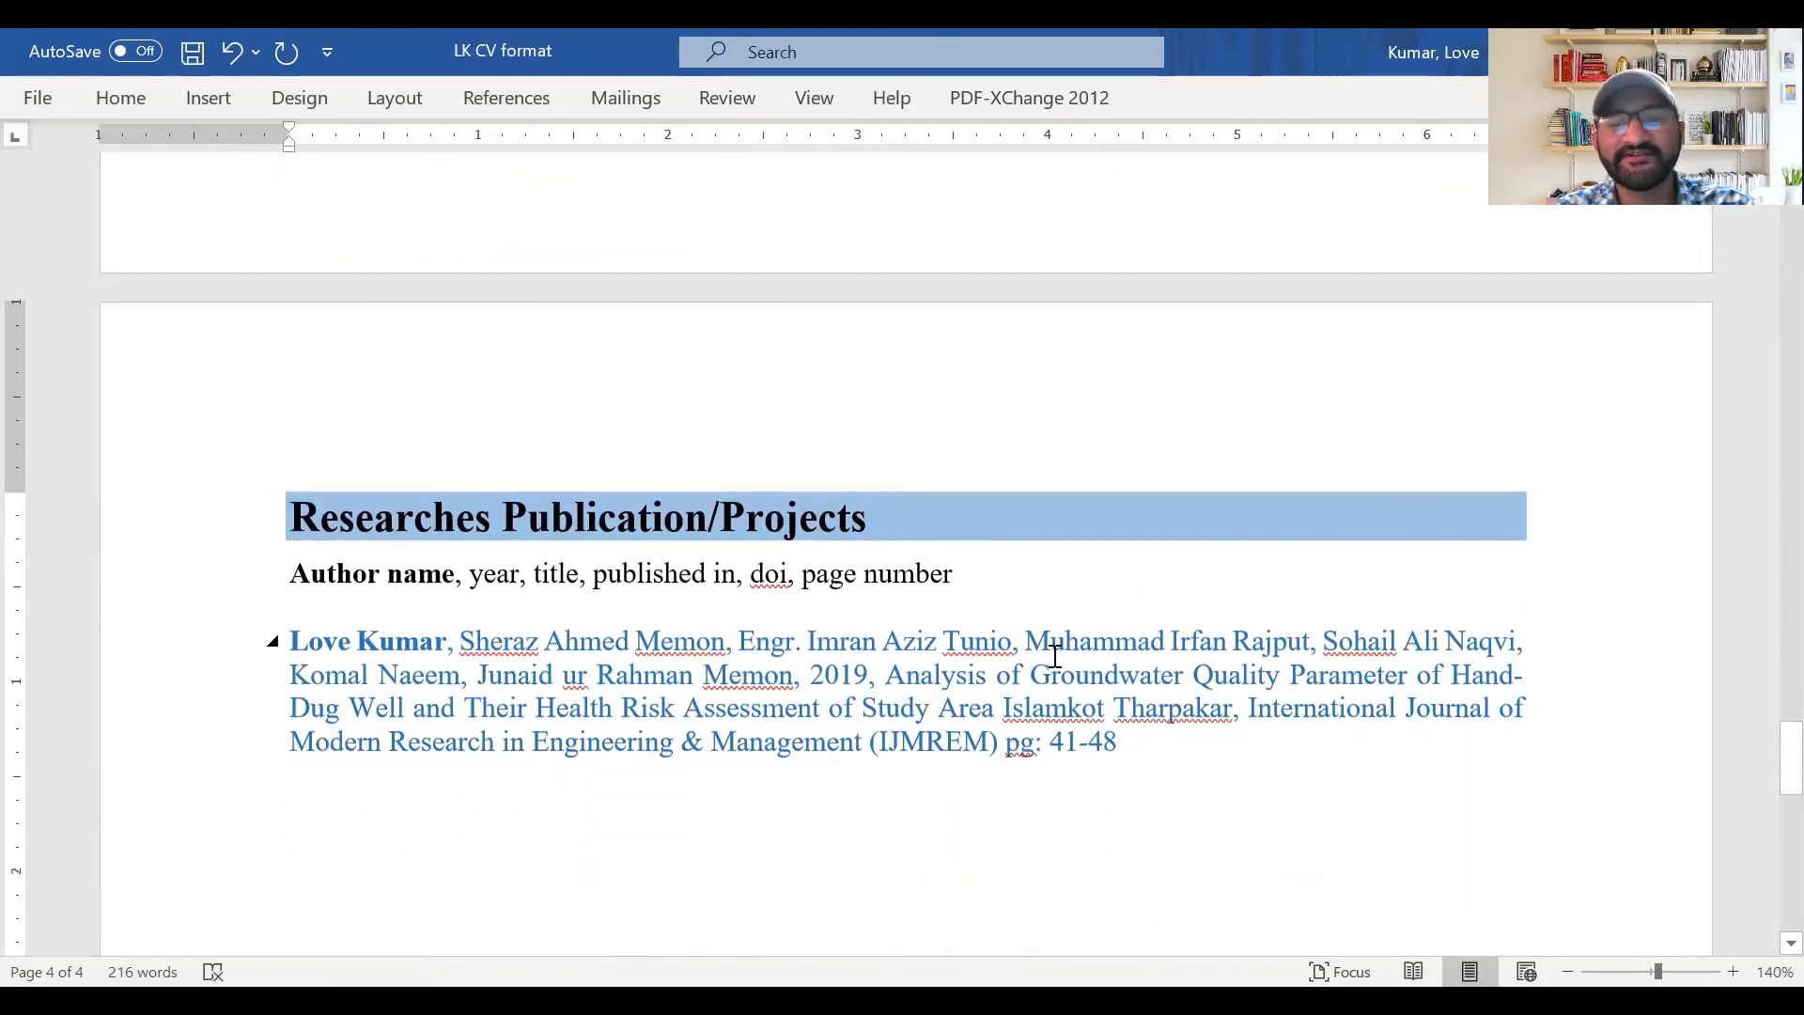
pyautogui.scroll(1, 1095, 635)
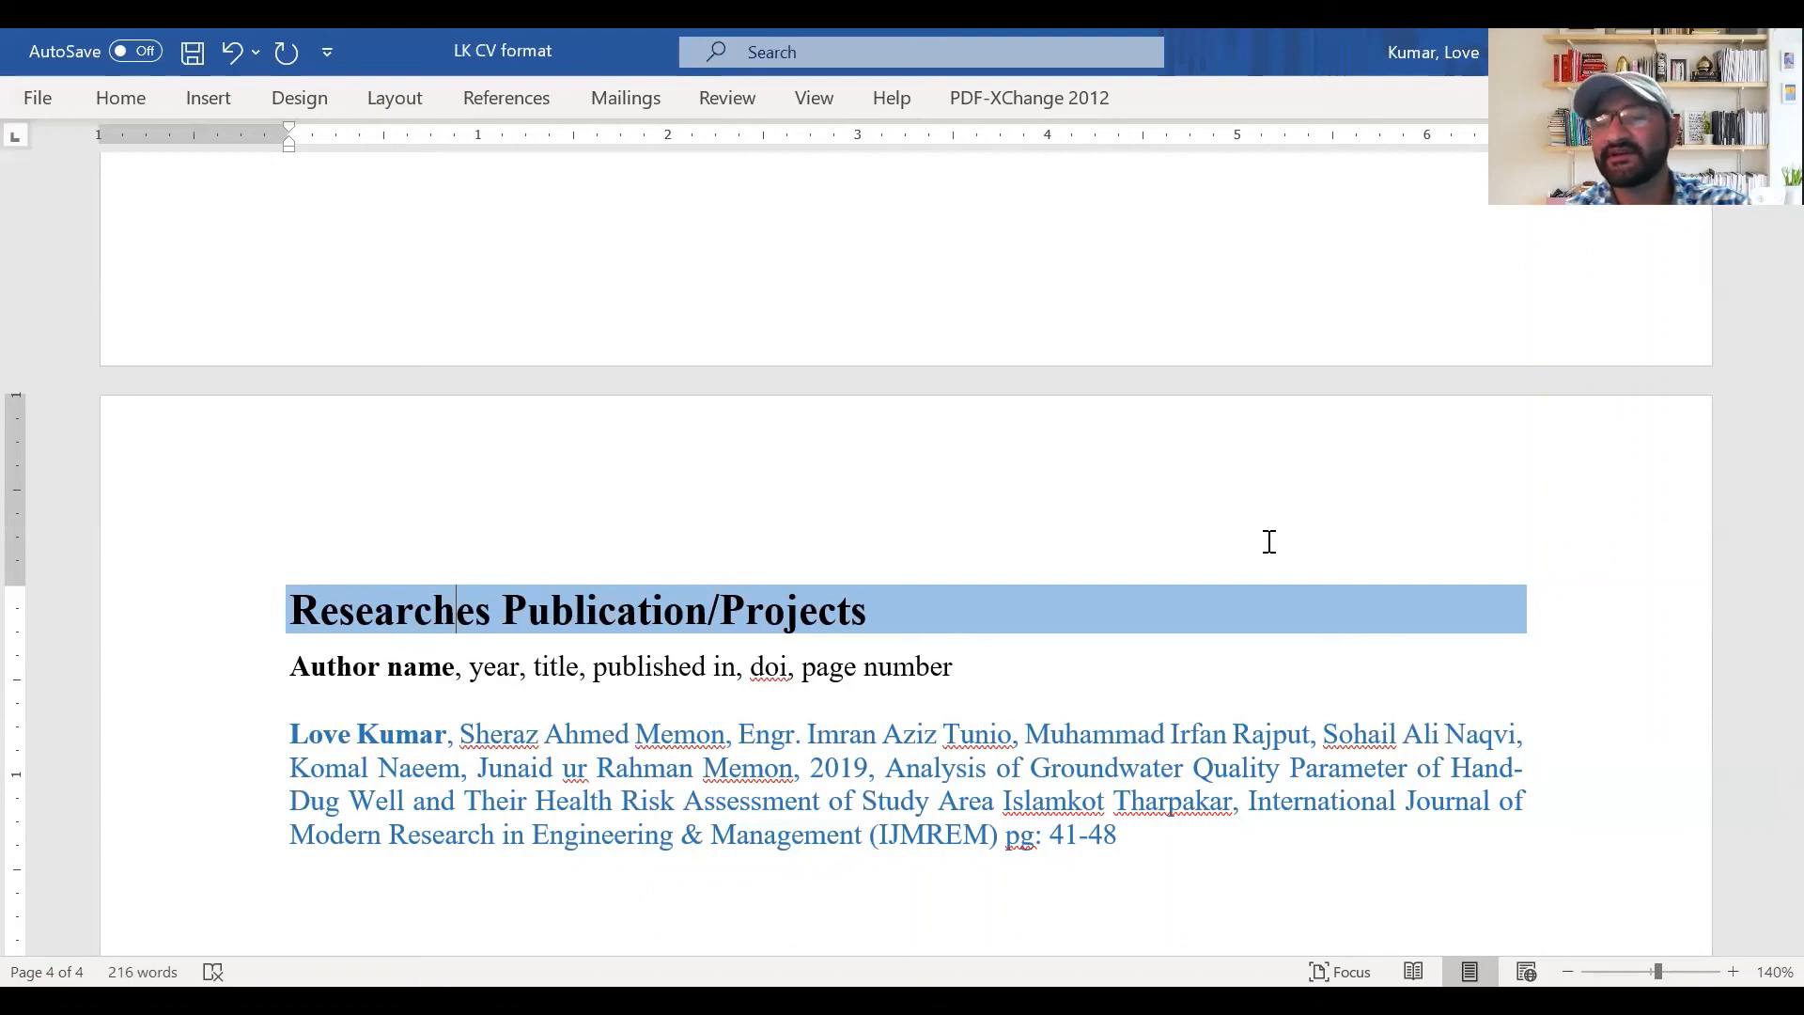
pyautogui.scroll(-1, 1256, 583)
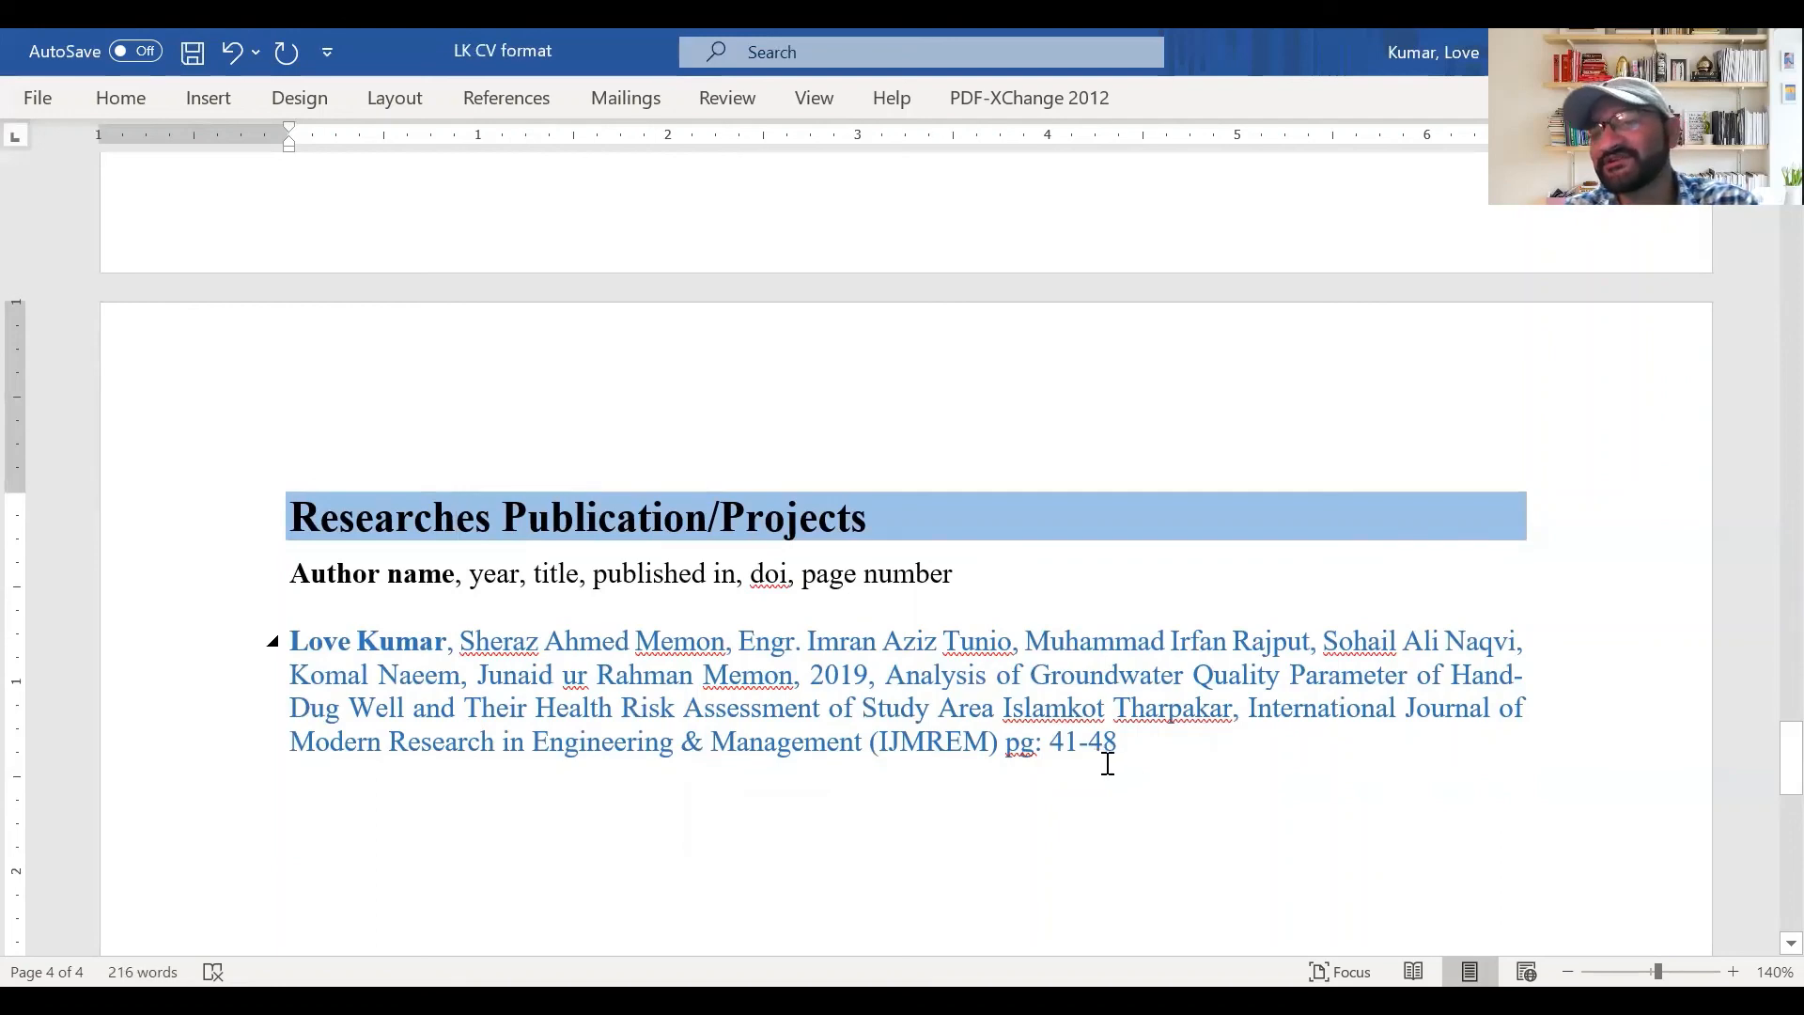
pyautogui.scroll(-2, 1110, 742)
pyautogui.scroll(6, 1109, 686)
pyautogui.scroll(1, 1109, 690)
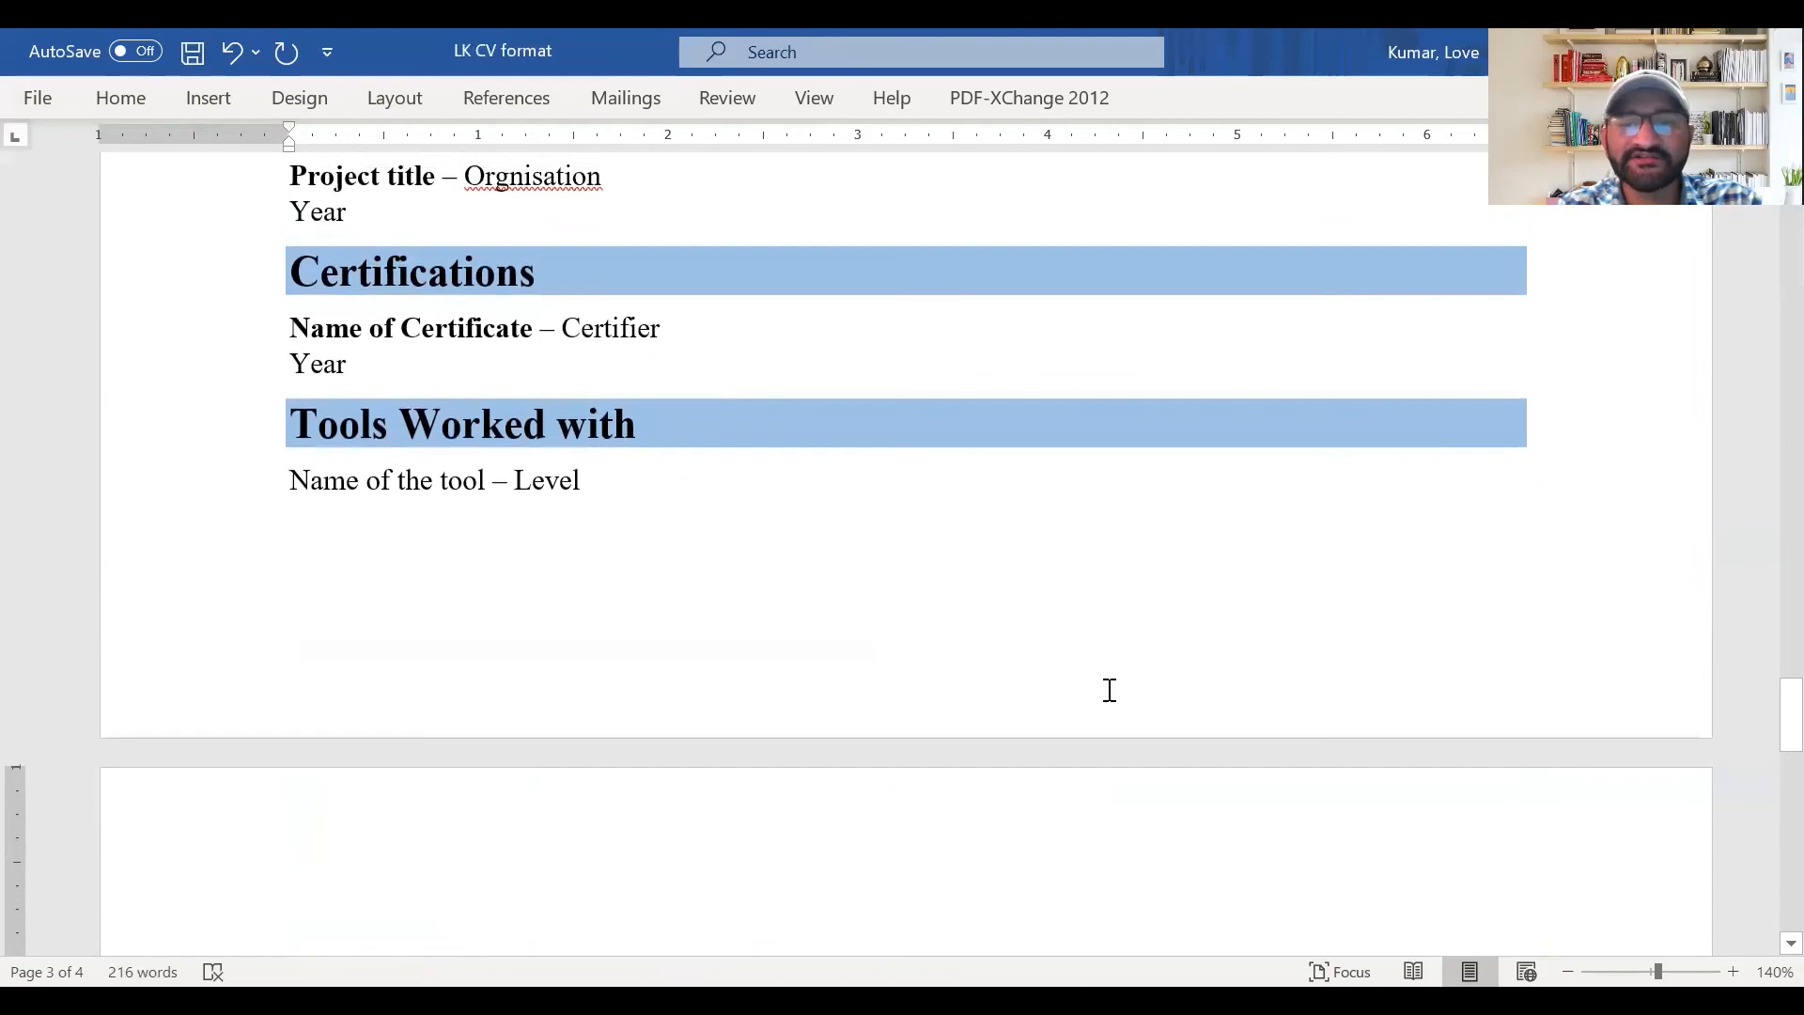
pyautogui.scroll(-9, 1128, 693)
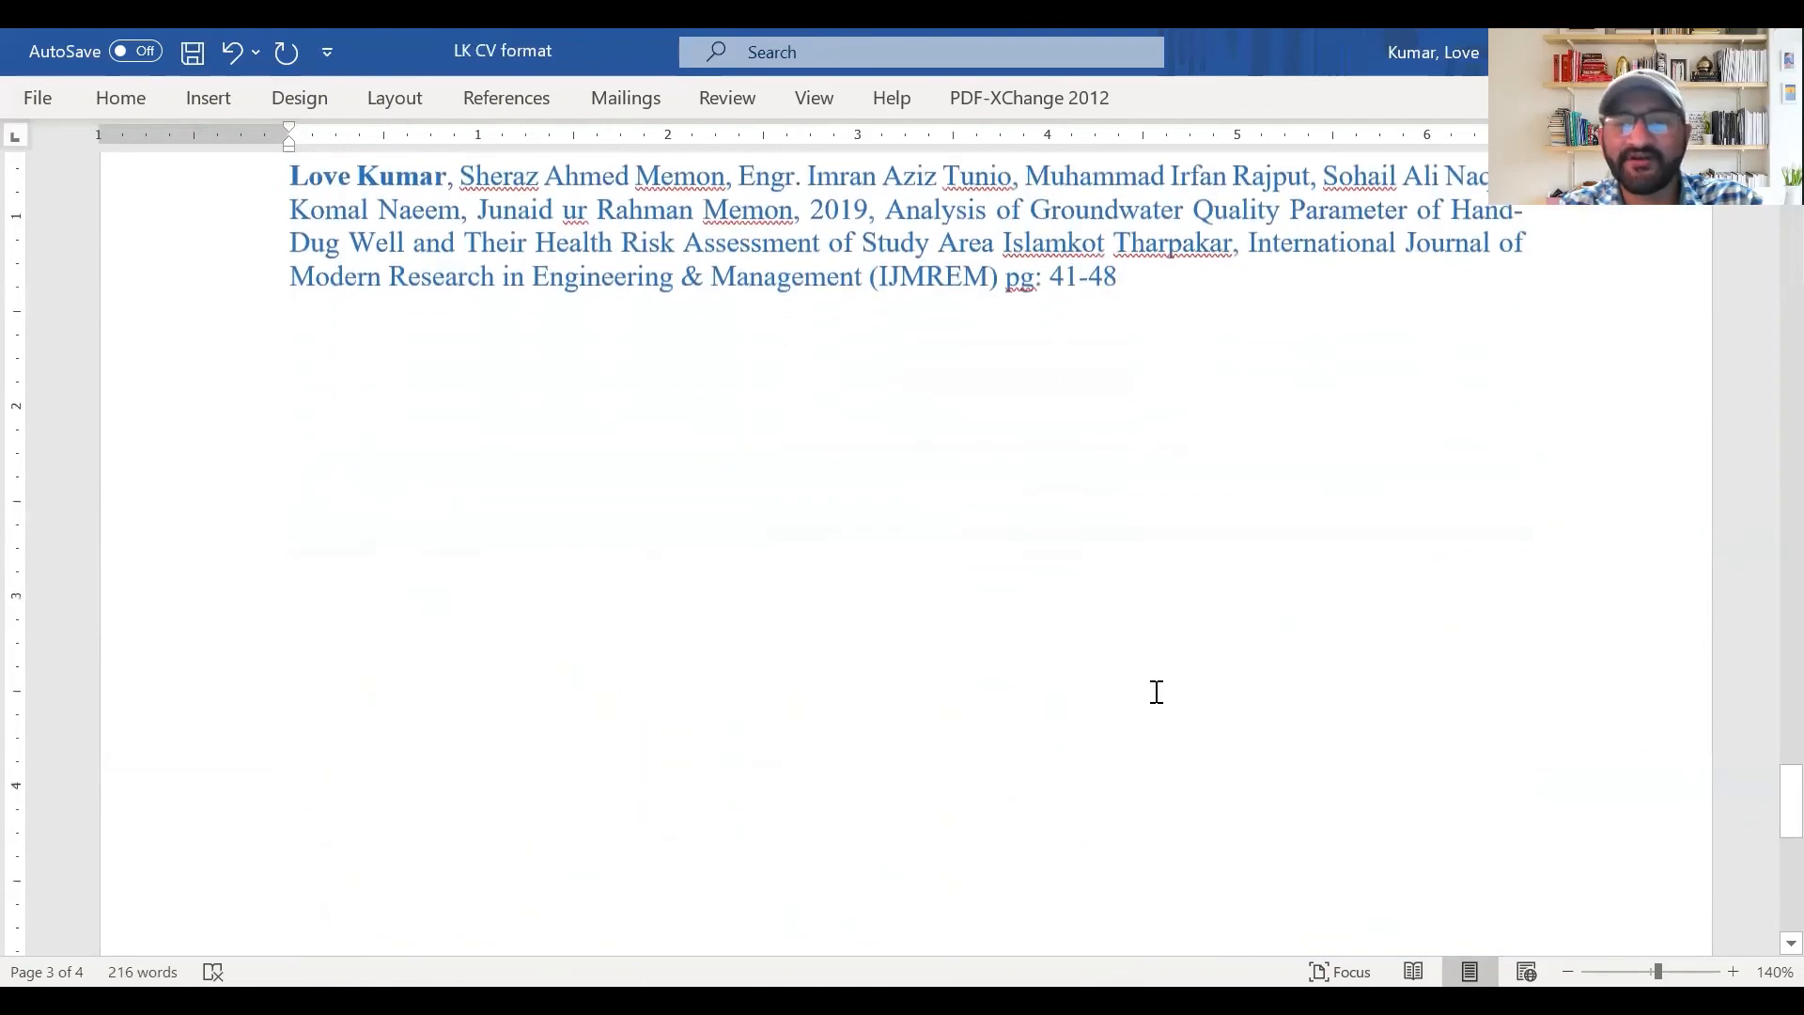
pyautogui.scroll(-4, 1157, 692)
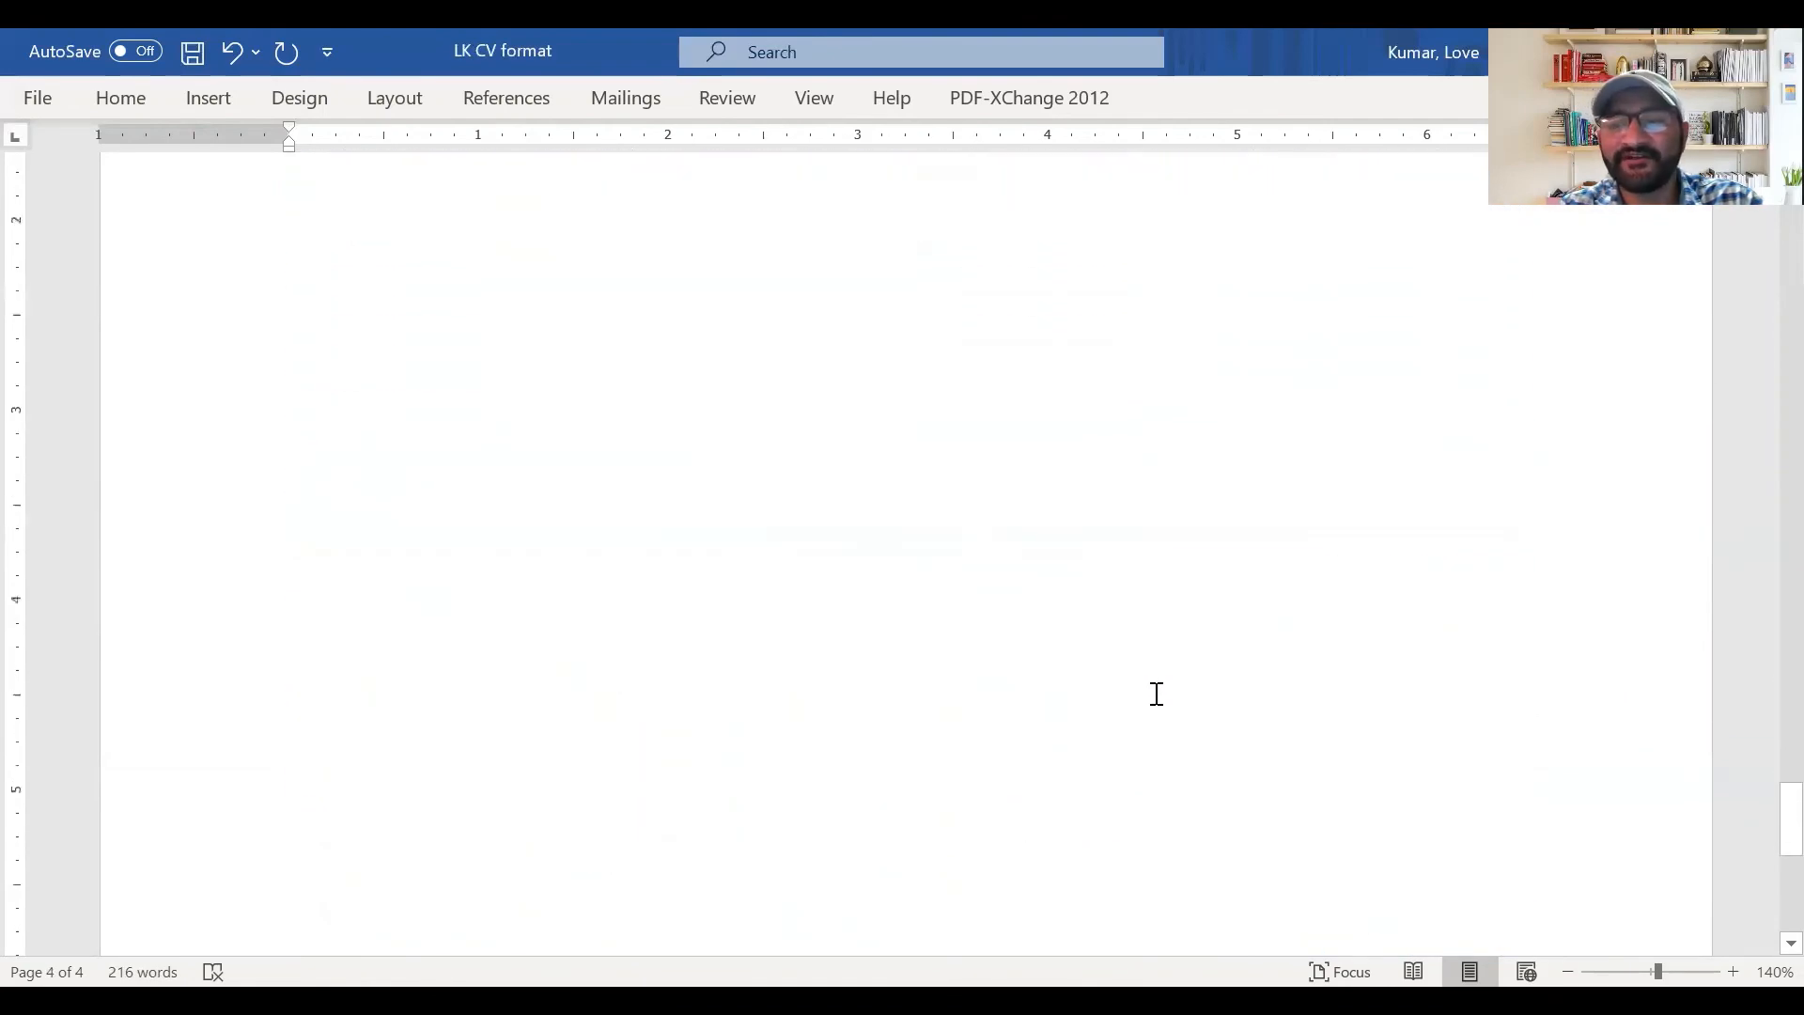
pyautogui.scroll(4, 1156, 692)
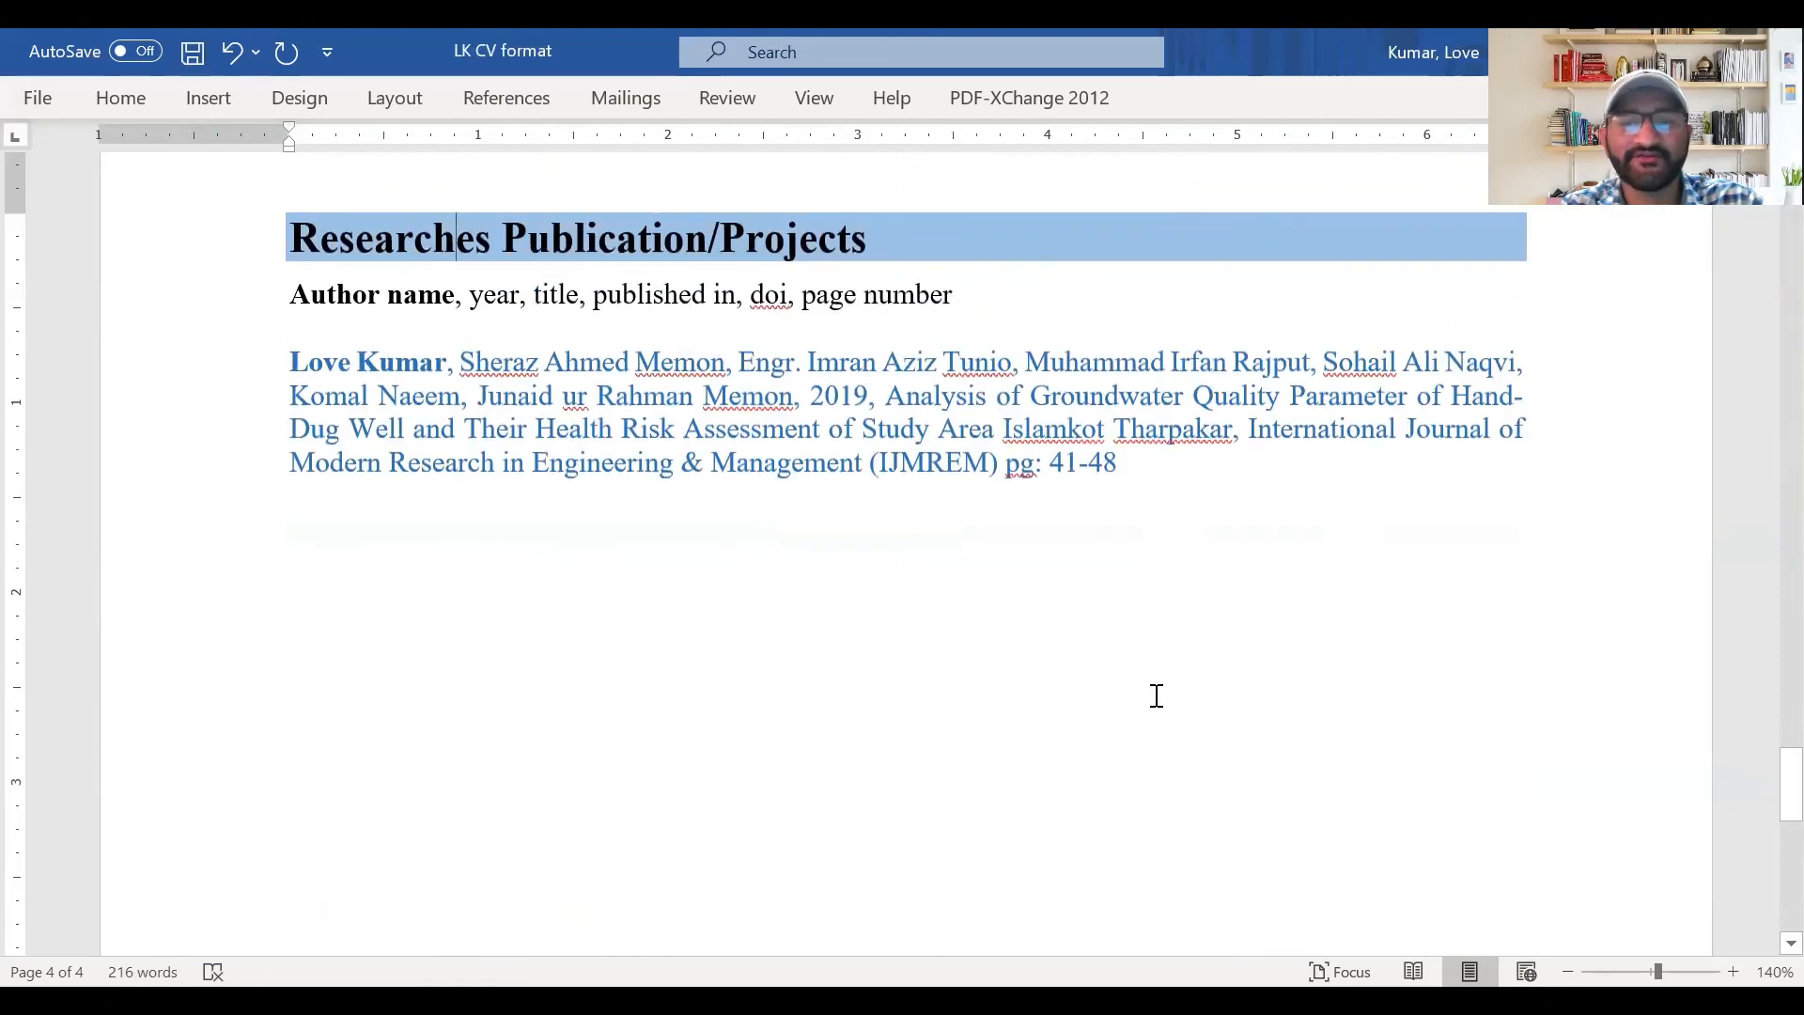